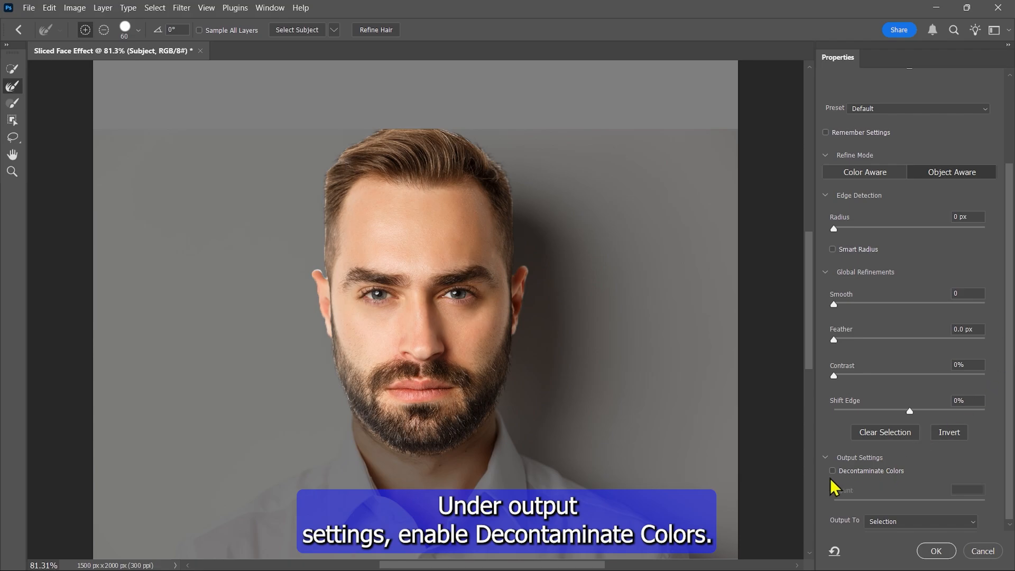
- Enable Decontaminate Colors at 100% and output the refined head selection to a New Layer with Layer Mask
{"action": "left_click", "coordinate": [833, 471]}
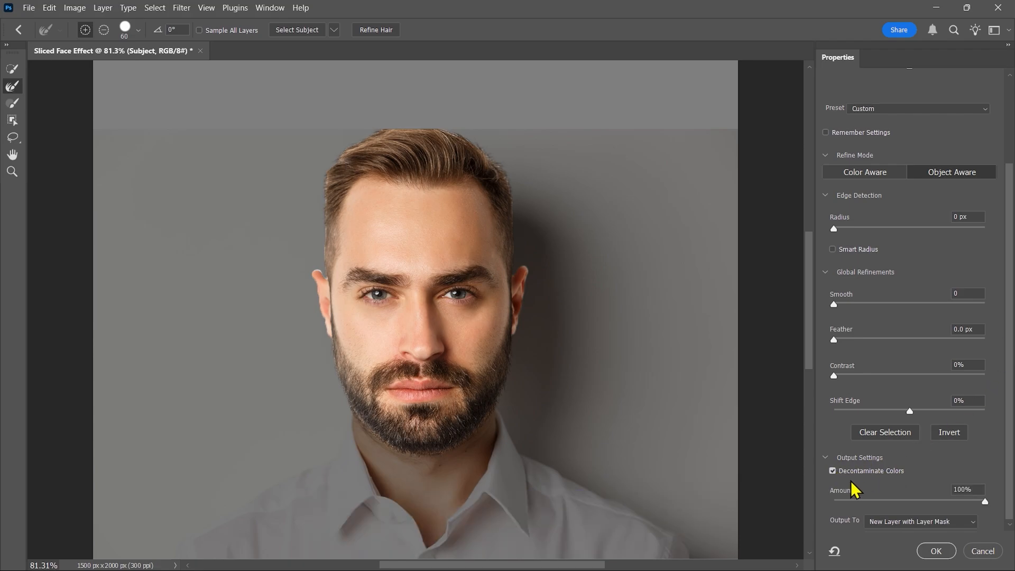
{"action": "left_click", "coordinate": [982, 487]}
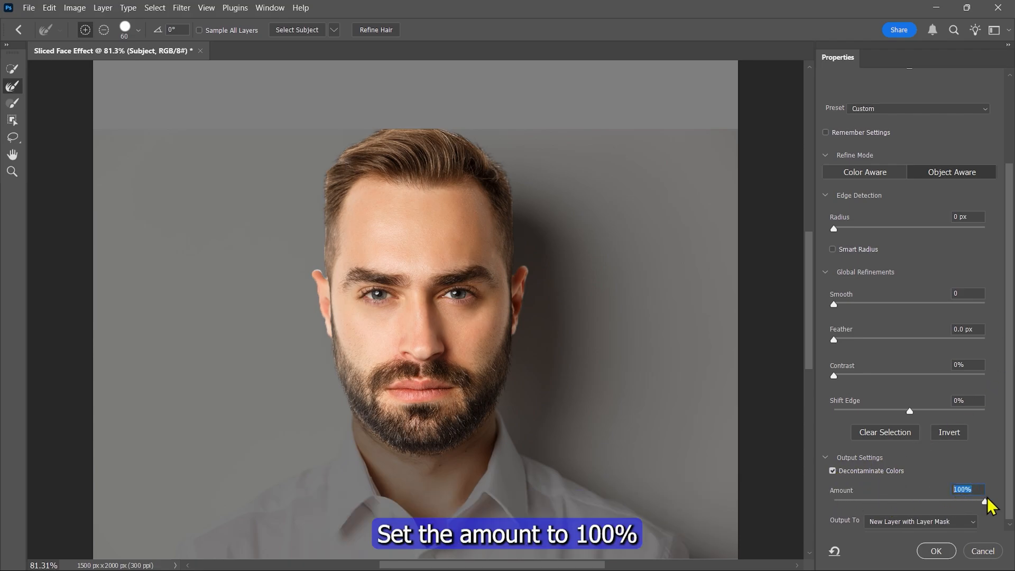
{"action": "left_click", "coordinate": [972, 522]}
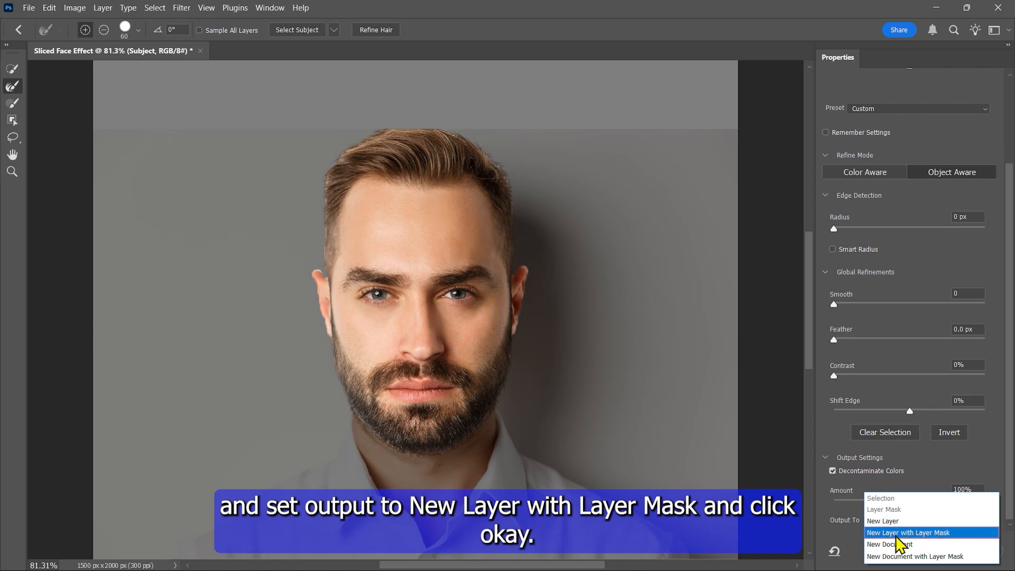
{"action": "left_click", "coordinate": [906, 533]}
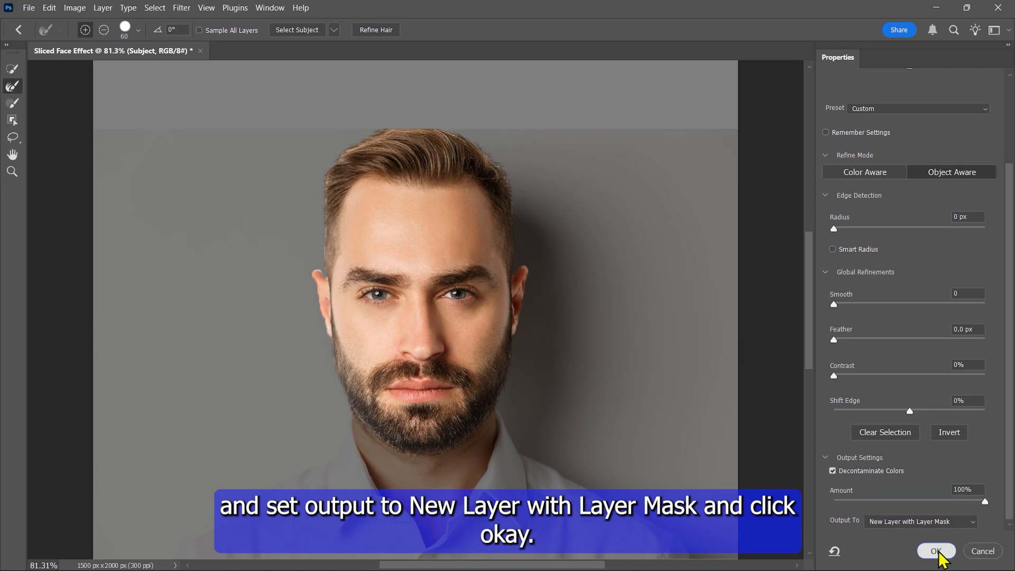
{"action": "left_click", "coordinate": [937, 551]}
- Delete the original Subject layer and apply the layer mask on the Subject copy layer
{"action": "left_click", "coordinate": [750, 211]}
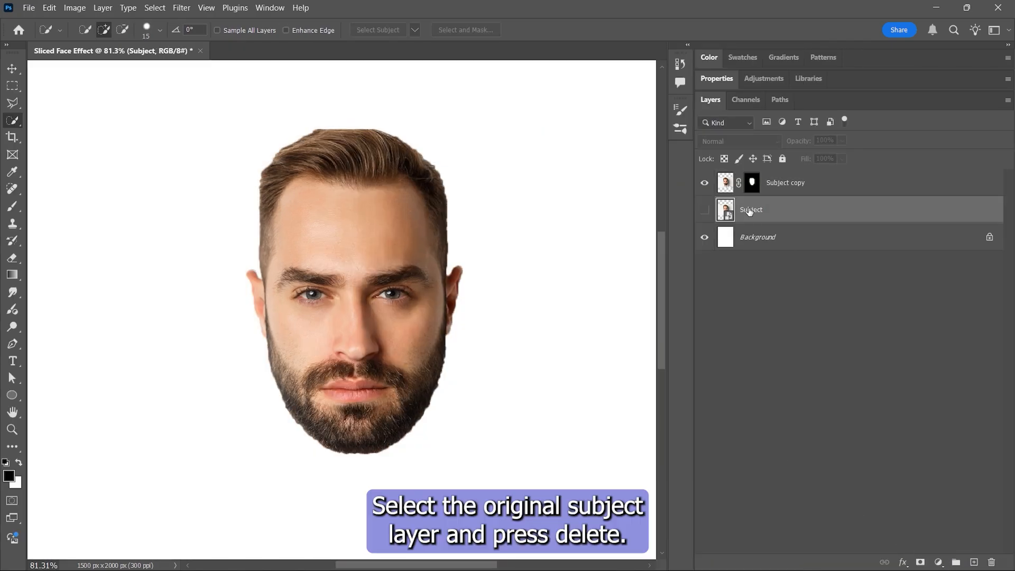
{"action": "key", "text": "Delete"}
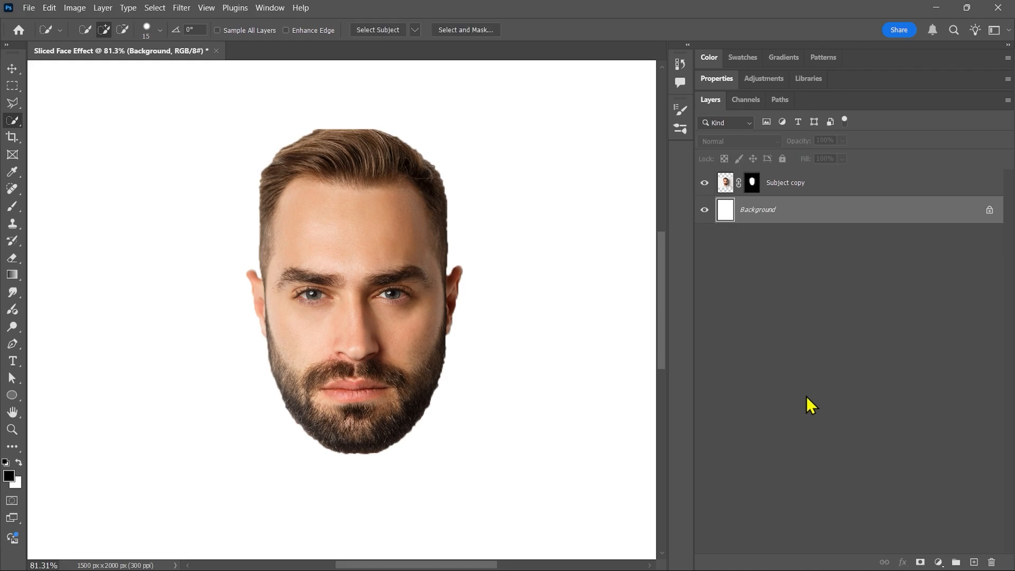
{"action": "left_click", "coordinate": [753, 183]}
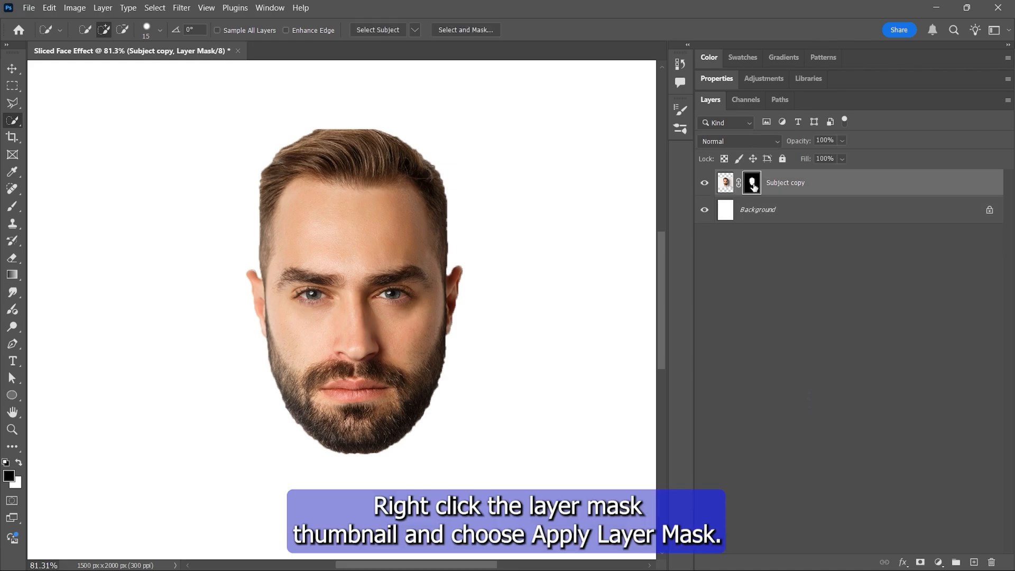
{"action": "right_click", "coordinate": [753, 185]}
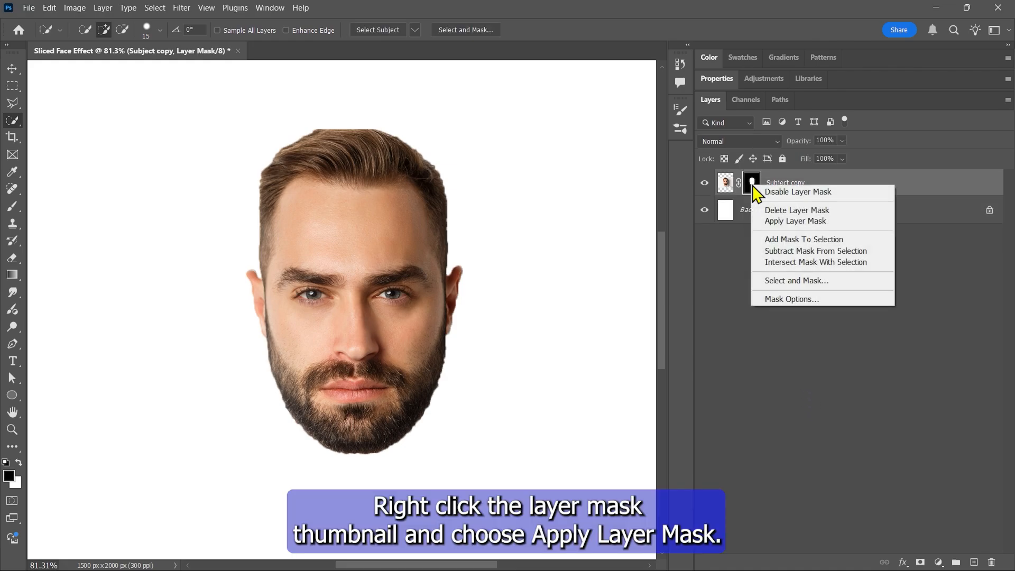
{"action": "left_click", "coordinate": [776, 222]}
- Enlarge the head cutout proportionally from its centre with Free Transform until it fills most of the canvas width and height
{"action": "left_click_drag", "start_coordinate": [11, 68], "coordinate": [58, 72]}
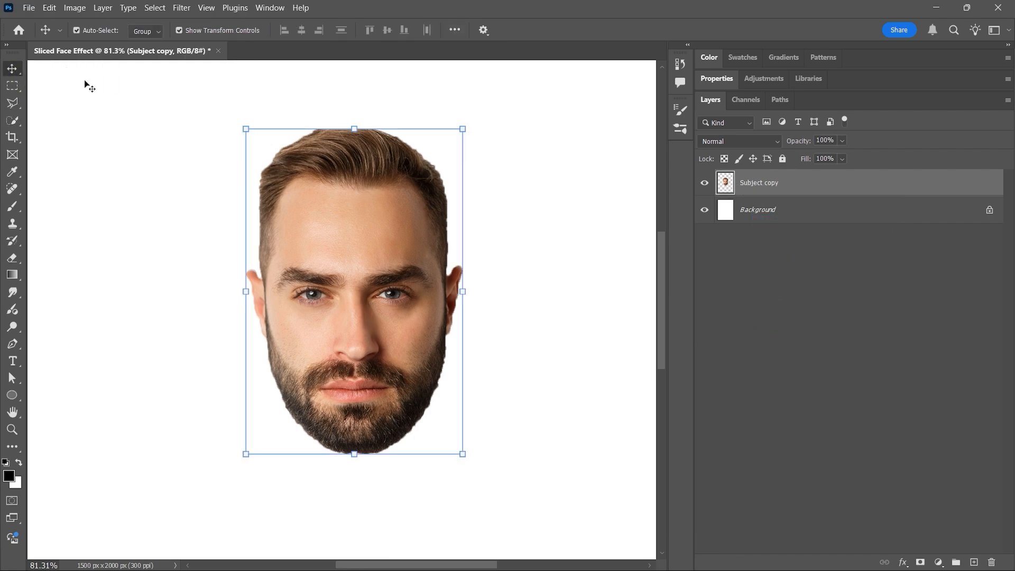
{"action": "key", "text": "ctrl+0"}
{"action": "key", "text": "ctrl+t"}
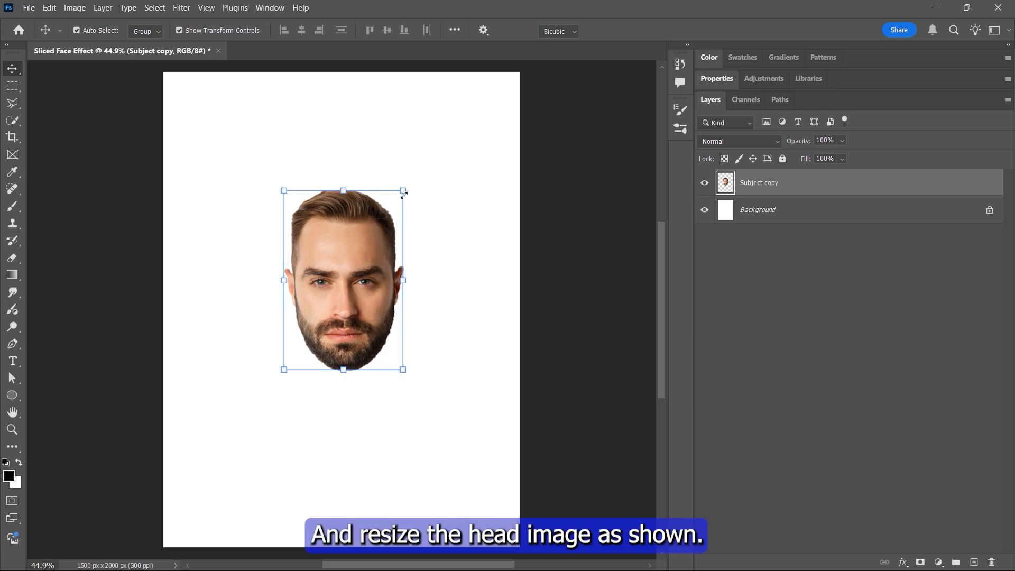
{"action": "left_click_drag", "start_coordinate": [403, 190], "coordinate": [467, 123]}
{"action": "left_click", "coordinate": [655, 31]}
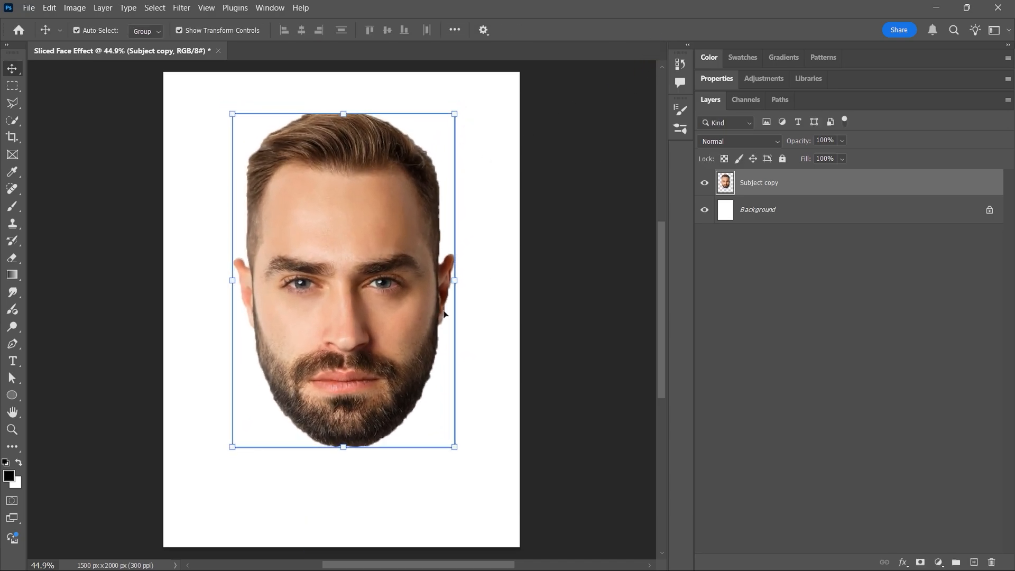
- Draw a closed Pen tool path around the top of the hair, with a downward-bowed curve crossing just above the forehead
{"action": "left_click_drag", "start_coordinate": [12, 344], "coordinate": [62, 347]}
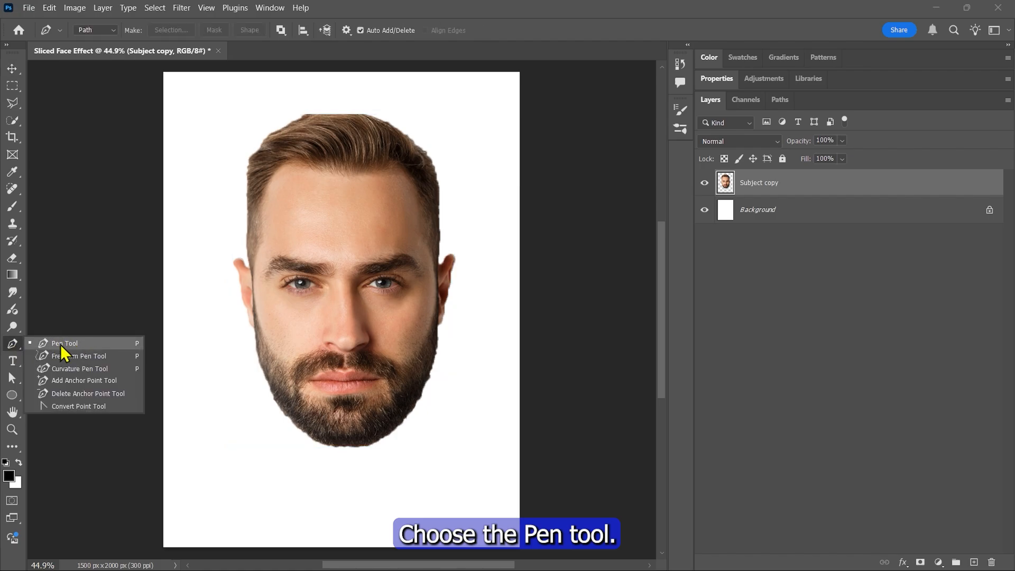
{"action": "left_click", "coordinate": [74, 343]}
{"action": "scroll", "coordinate": [190, 134], "scroll_direction": "down", "scroll_amount": 4}
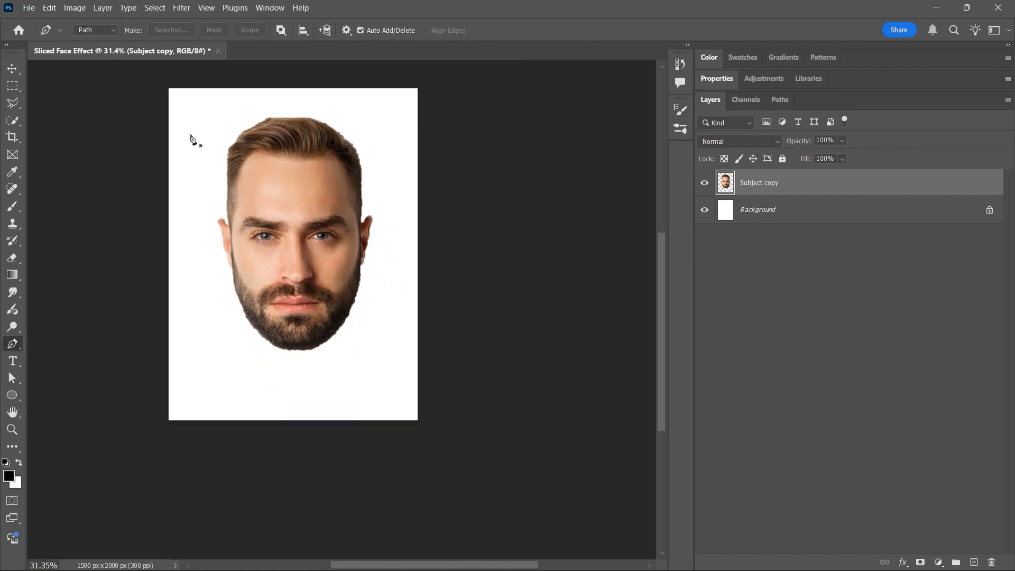
{"action": "left_click_drag", "start_coordinate": [310, 268], "coordinate": [383, 327]}
{"action": "scroll", "coordinate": [383, 327], "scroll_direction": "up", "scroll_amount": 2}
{"action": "left_click", "coordinate": [484, 158]}
{"action": "left_click_drag", "start_coordinate": [234, 158], "coordinate": [82, 99]}
{"action": "left_click", "coordinate": [316, 121]}
{"action": "left_click", "coordinate": [374, 127]}
{"action": "left_click", "coordinate": [436, 120]}
{"action": "left_click", "coordinate": [476, 154]}
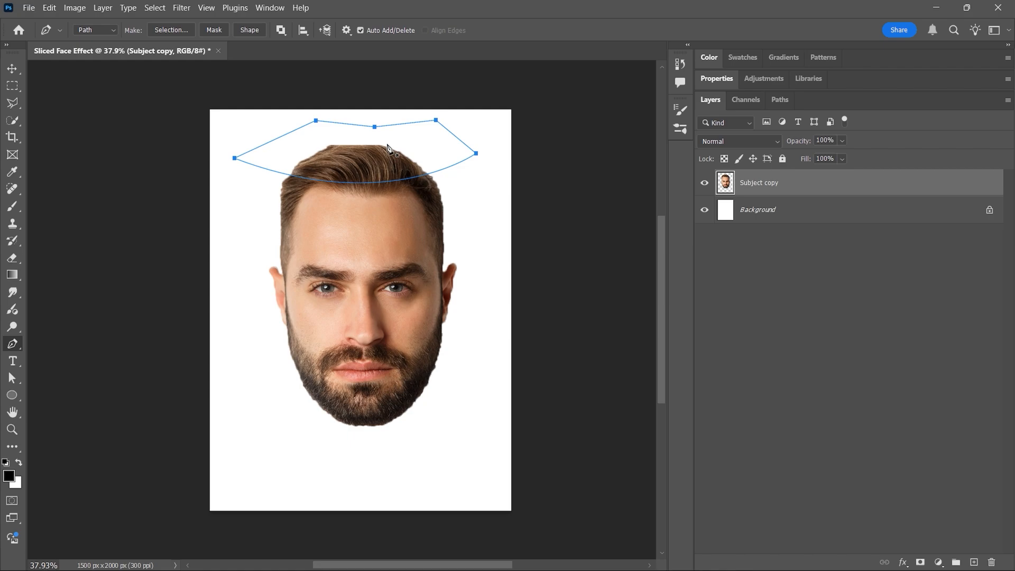
- Turn the path into a selection with 0 px feather, then cut the hair slice and paste it in place on a new layer
{"action": "left_click", "coordinate": [168, 30]}
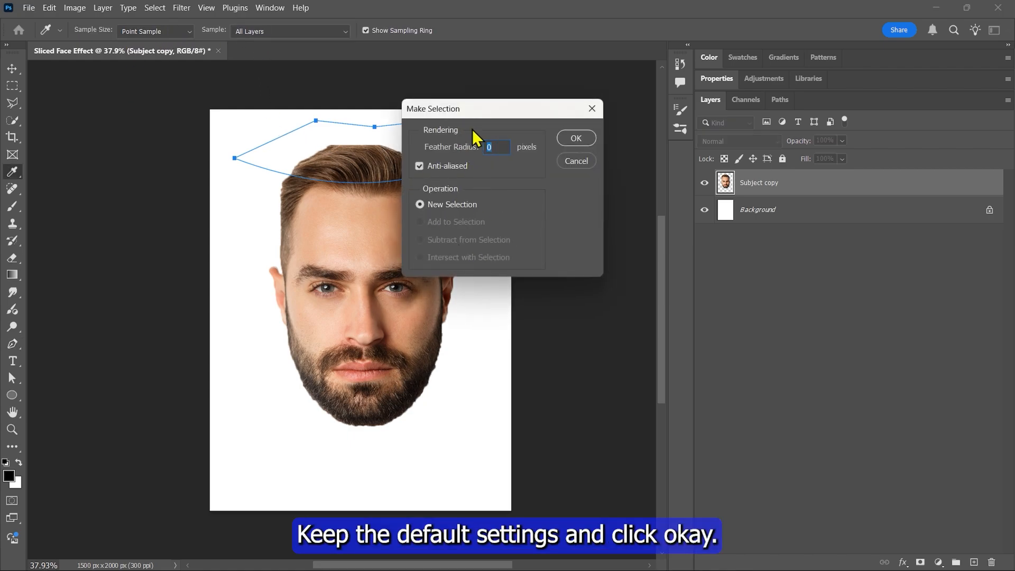
{"action": "left_click", "coordinate": [571, 139]}
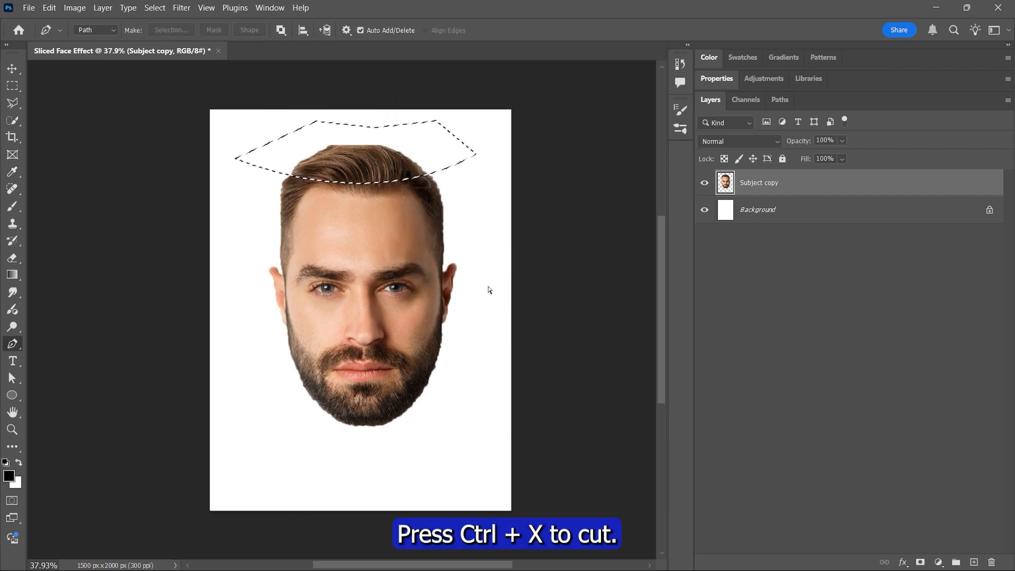
{"action": "key", "text": "x"}
{"action": "key", "text": "ctrl+x"}
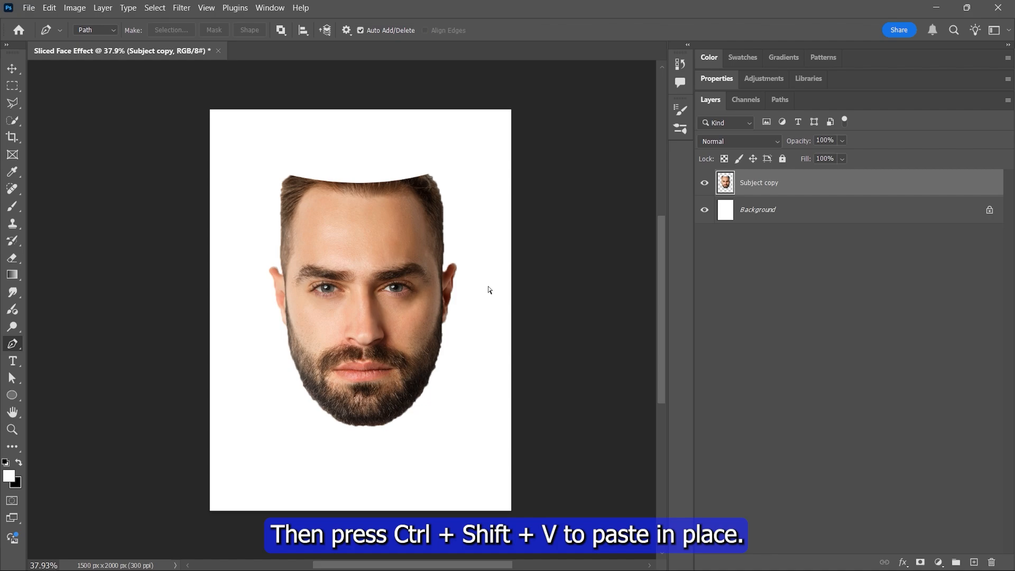
{"action": "key", "text": "ctrl+shift+v"}
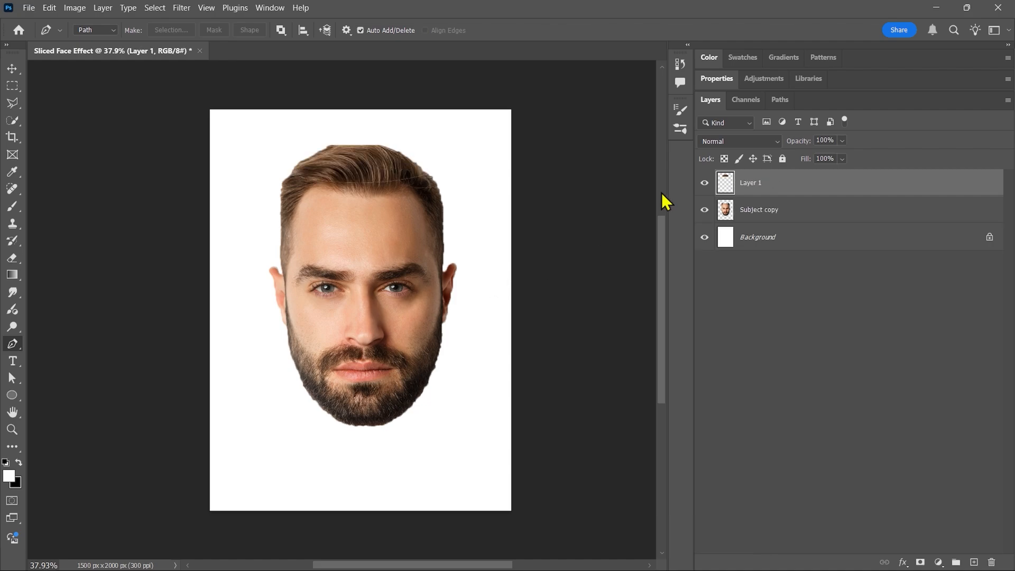
- Rename the pasted hair slice layer as Head Part 1 and hide it
{"action": "double_click", "coordinate": [755, 181]}
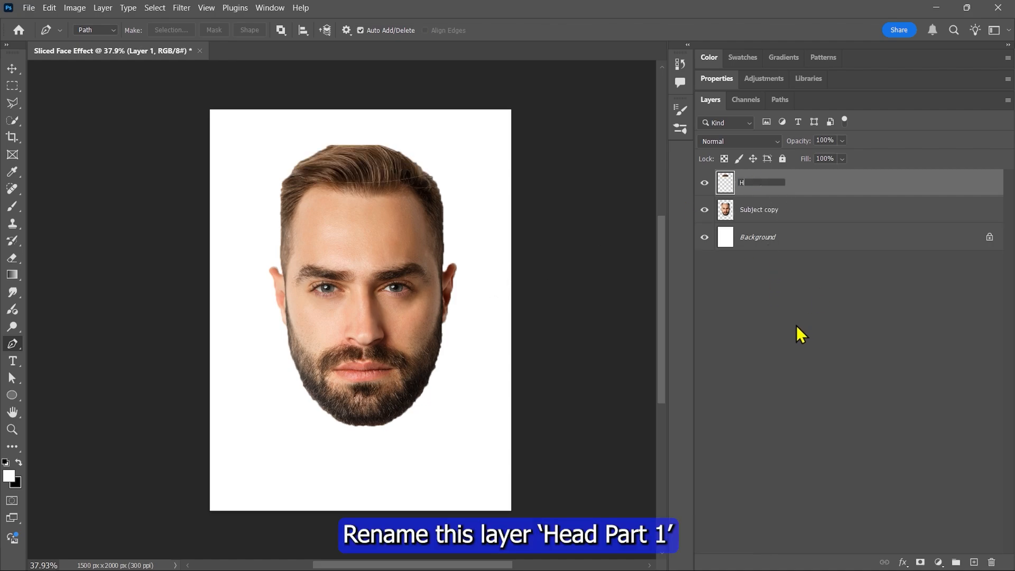
{"action": "type", "text": "Head Part 1"}
{"action": "key", "text": "Return"}
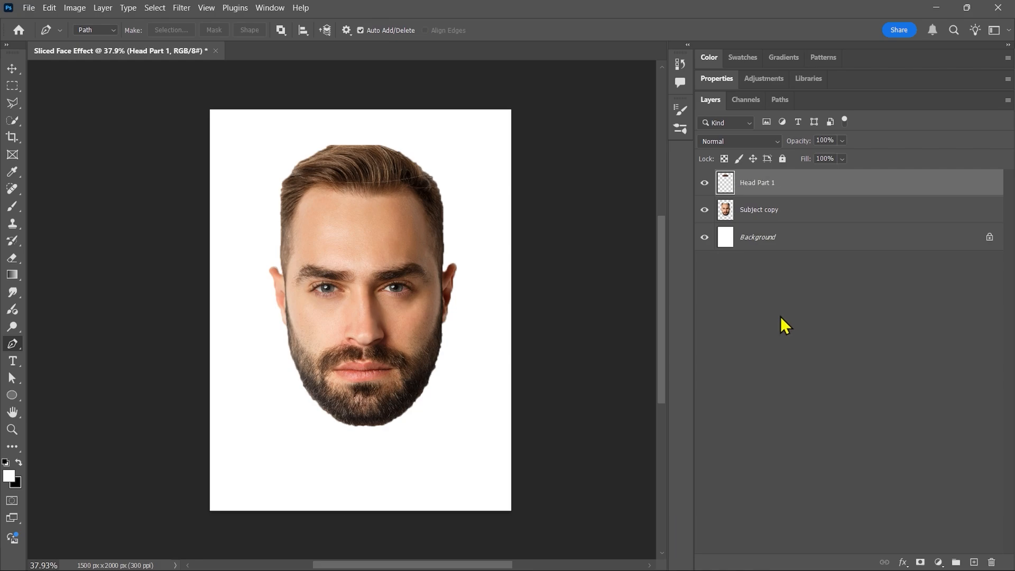
{"action": "left_click", "coordinate": [704, 185]}
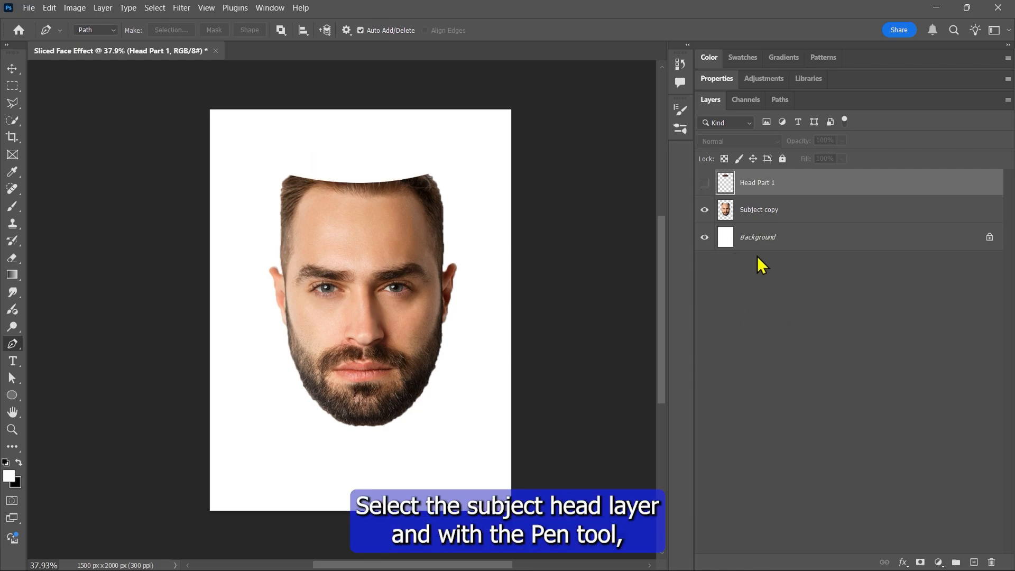
- On the Subject copy layer, draw a closed Pen path around the forehead with a downward-bowed curve just above the eyebrows
{"action": "left_click", "coordinate": [766, 214]}
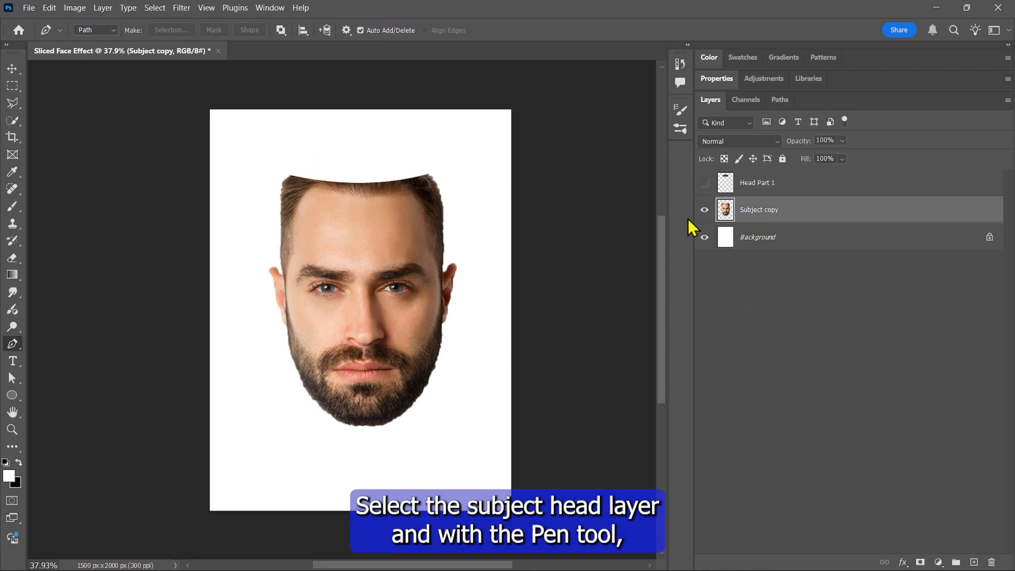
{"action": "left_click", "coordinate": [486, 225]}
{"action": "left_click_drag", "start_coordinate": [229, 225], "coordinate": [82, 155]}
{"action": "left_click", "coordinate": [229, 225]}
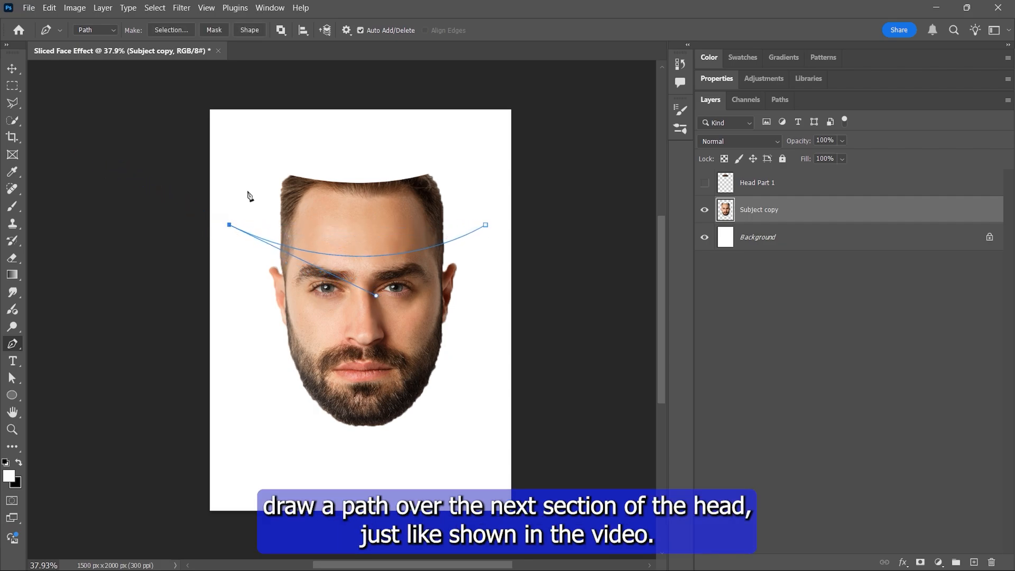
{"action": "left_click", "coordinate": [276, 150]}
{"action": "left_click", "coordinate": [382, 157]}
{"action": "left_click", "coordinate": [445, 140]}
{"action": "left_click", "coordinate": [486, 225]}
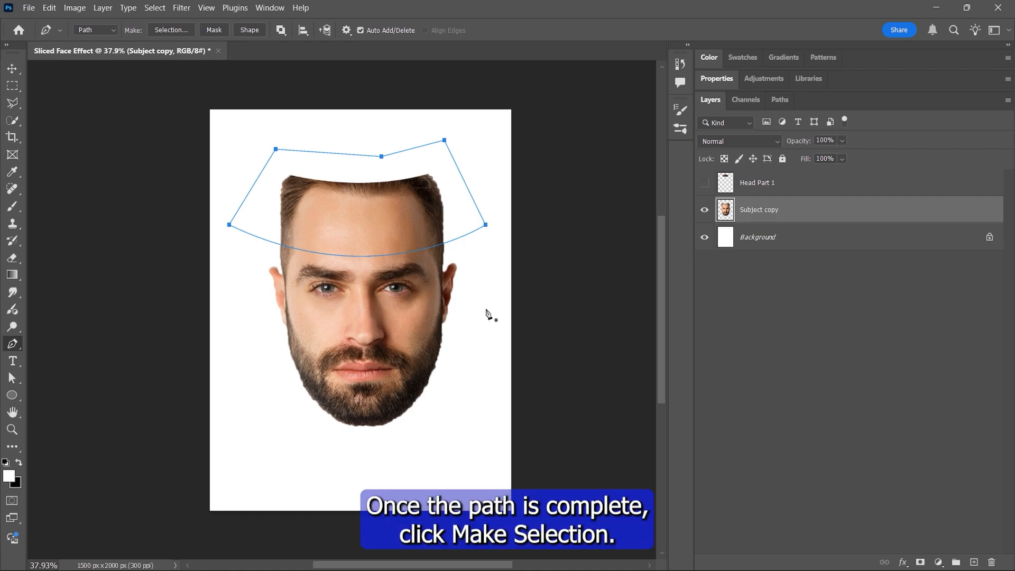
- Make a 0 px feather selection from the forehead path, then cut that slice and paste it in place on a new layer
{"action": "left_click", "coordinate": [174, 30]}
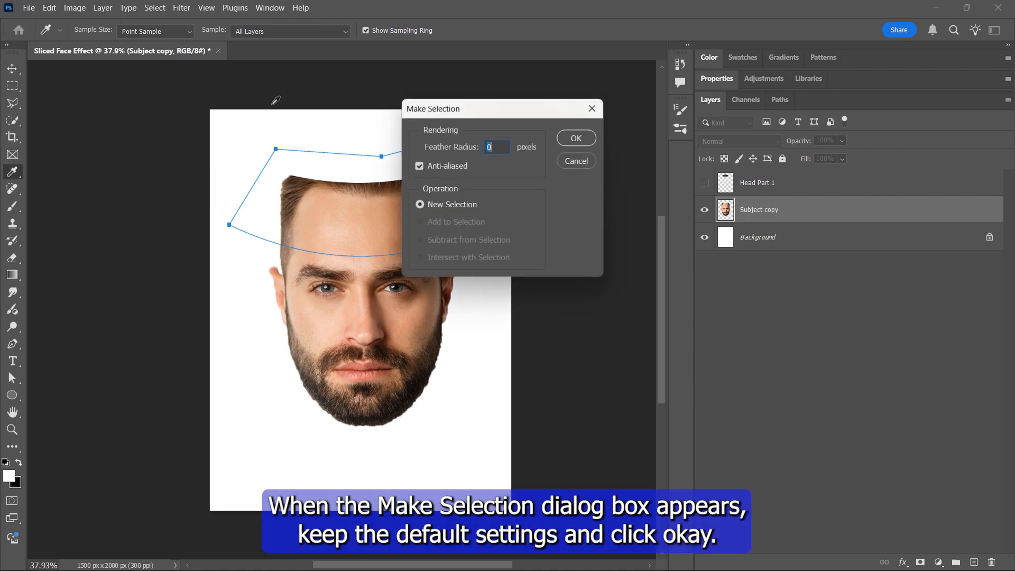
{"action": "left_click", "coordinate": [576, 139]}
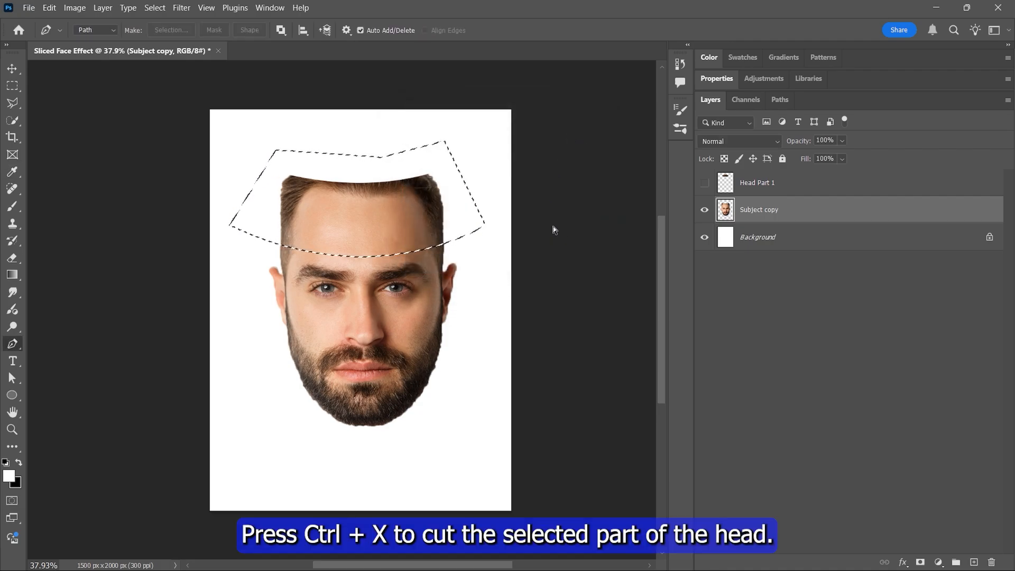
{"action": "key", "text": "ctrl+x"}
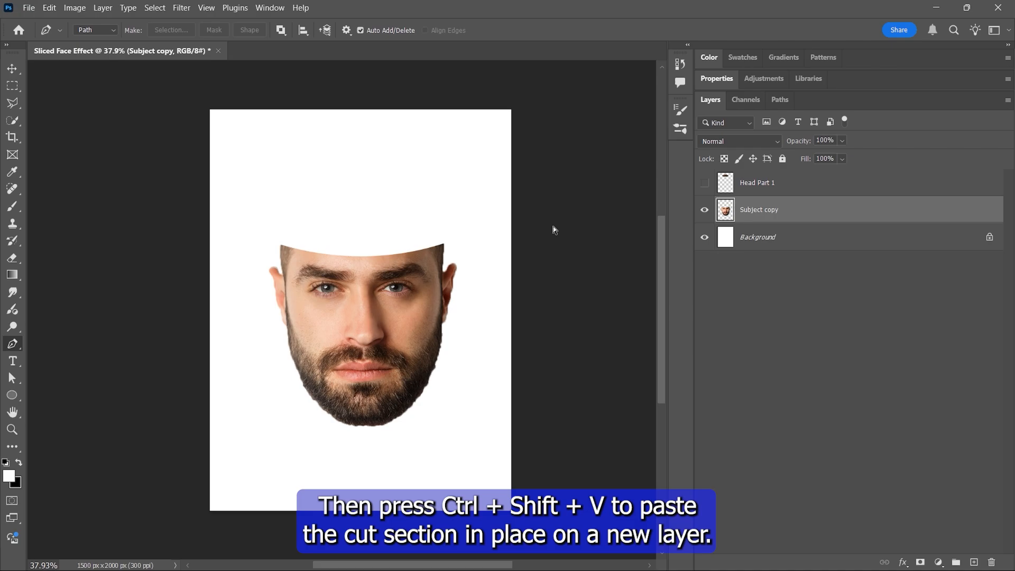
{"action": "key", "text": "ctrl+shift+v"}
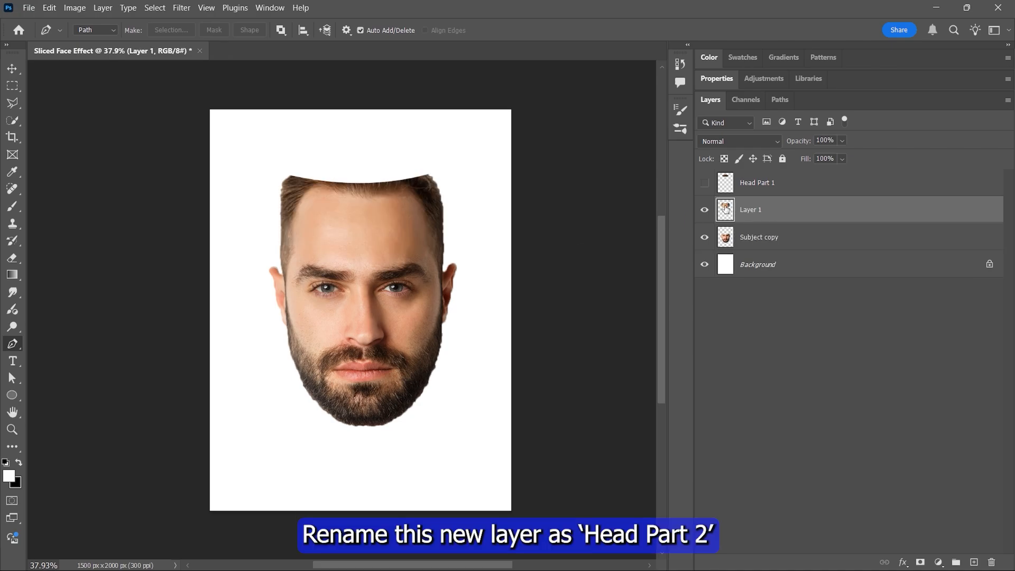
- Rename the pasted forehead slice layer as Head Part 2 and hide it
{"action": "double_click", "coordinate": [751, 210]}
{"action": "type", "text": "Head Part 2"}
{"action": "key", "text": "Return"}
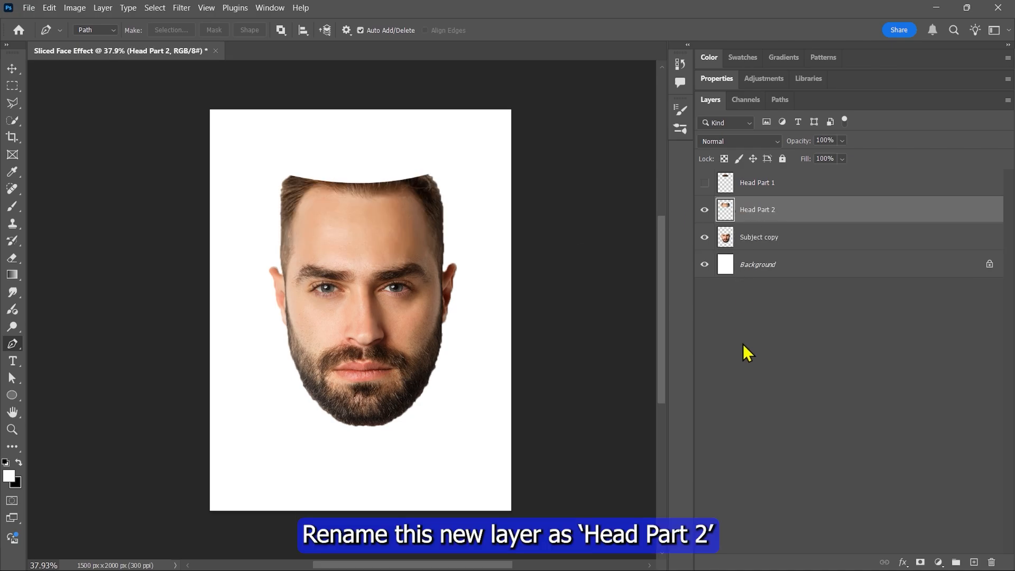
{"action": "left_click", "coordinate": [704, 211]}
- On the Subject copy layer, draw a closed Pen path around the eyes and ears with a downward-bowed curve across the nose
{"action": "left_click", "coordinate": [763, 242]}
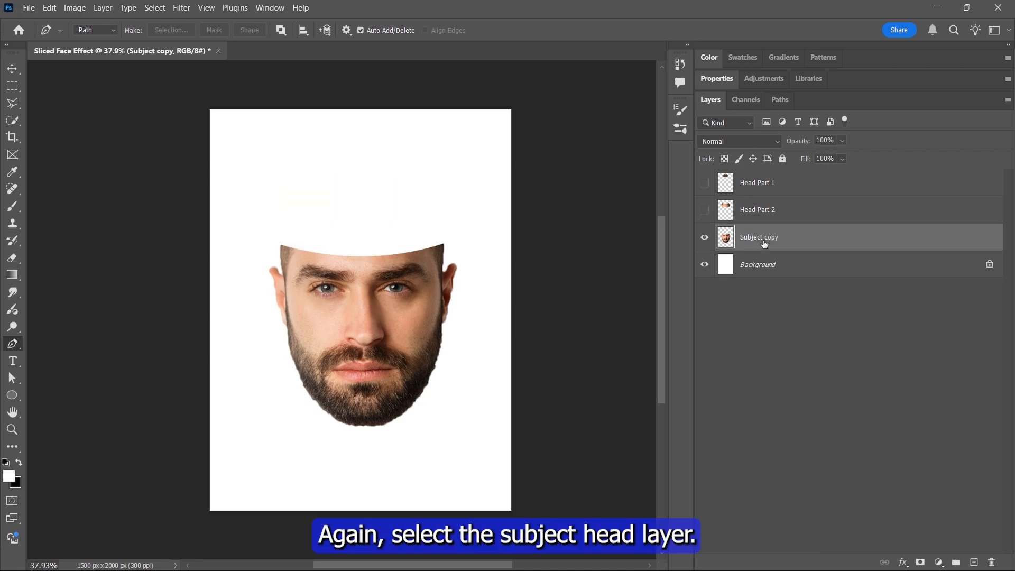
{"action": "left_click", "coordinate": [486, 286]}
{"action": "left_click_drag", "start_coordinate": [236, 286], "coordinate": [97, 192]}
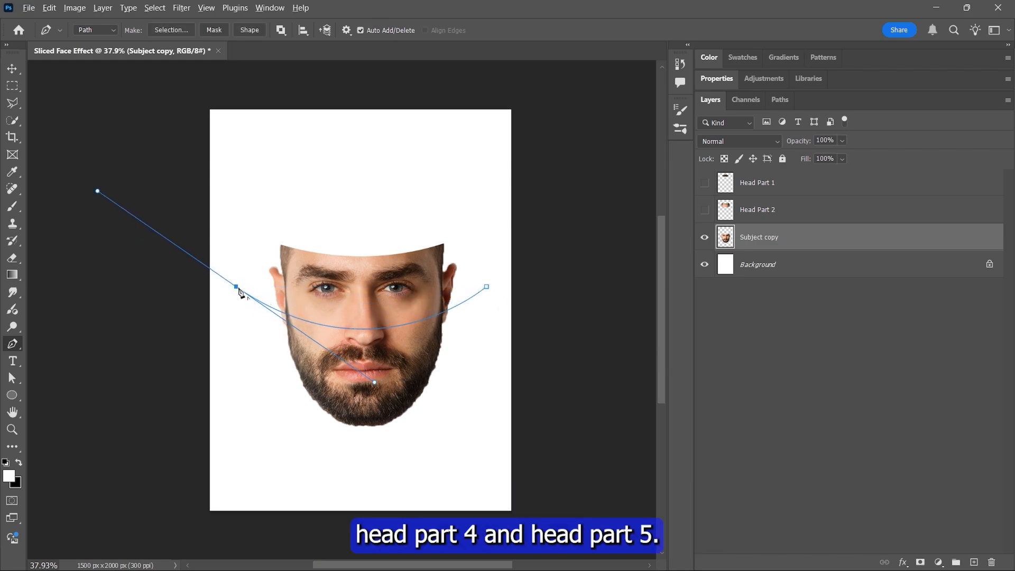
{"action": "left_click", "coordinate": [235, 286], "text": "alt"}
{"action": "left_click", "coordinate": [274, 213]}
{"action": "left_click", "coordinate": [376, 231]}
{"action": "left_click", "coordinate": [456, 217]}
{"action": "left_click", "coordinate": [486, 287]}
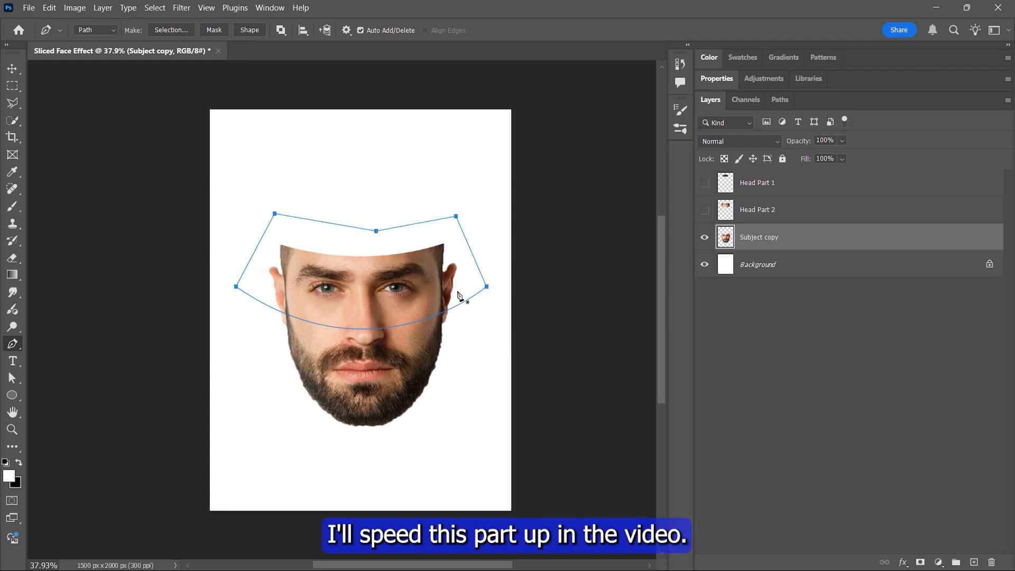
- Convert the eye-area path into a selection, then cut that slice and paste it in place on a new layer
{"action": "left_click", "coordinate": [175, 29]}
{"action": "key", "text": "ctrl+x"}
{"action": "key", "text": "ctrl+shift+v"}
- Rename the pasted eye slice layer as Head Part 3 and hide it
{"action": "double_click", "coordinate": [750, 237]}
{"action": "type", "text": "Head Part 3"}
{"action": "left_click", "coordinate": [704, 238]}
- On the Subject copy layer, draw a closed Pen path around the lower nose and mouth with a downward-bowed curve below the lips
{"action": "left_click", "coordinate": [759, 265]}
{"action": "left_click", "coordinate": [480, 350]}
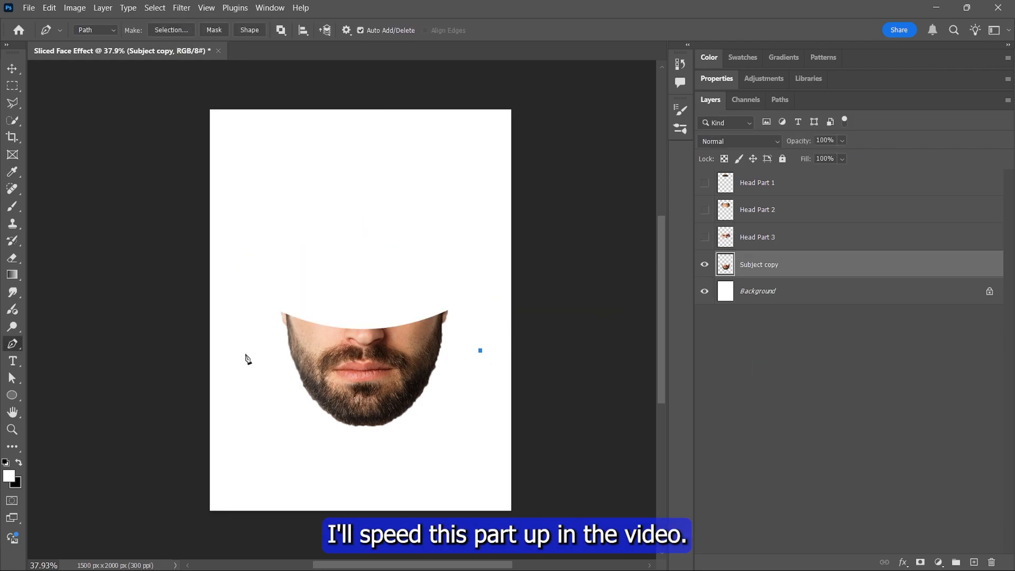
{"action": "left_click_drag", "start_coordinate": [245, 349], "coordinate": [122, 262]}
{"action": "left_click", "coordinate": [246, 350], "text": "alt"}
{"action": "left_click", "coordinate": [287, 268]}
{"action": "left_click", "coordinate": [375, 304]}
{"action": "left_click", "coordinate": [456, 276]}
{"action": "left_click", "coordinate": [481, 351]}
- Convert the path into a selection, move the mouth slice onto a new layer named Head Part 4, and hide it
{"action": "left_click", "coordinate": [178, 30]}
{"action": "key", "text": "ctrl+shift+j"}
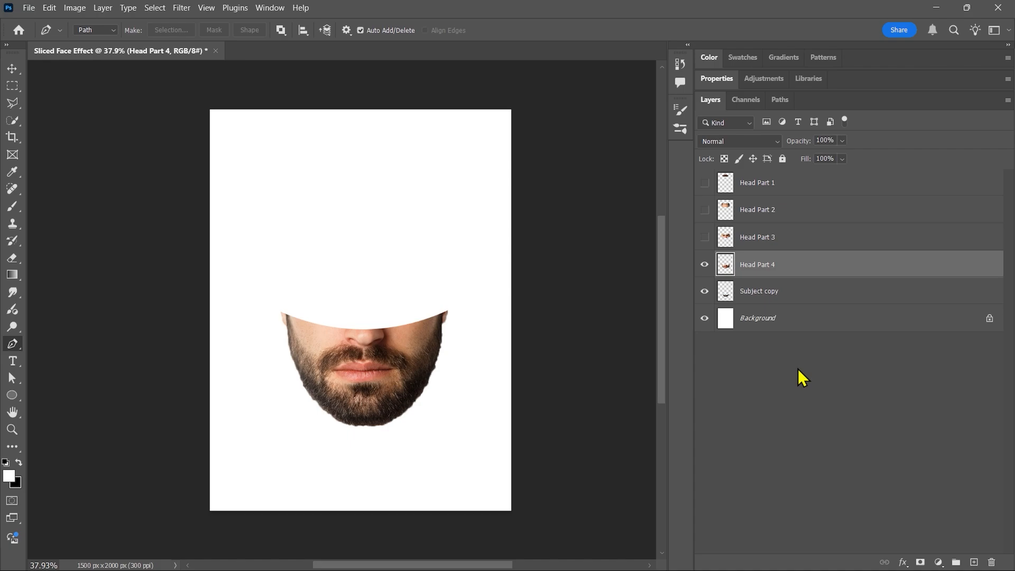
{"action": "left_click", "coordinate": [705, 265]}
- Rename the Subject copy layer as Head Part 5 and unhide the Head Part 1 to 4 layers
{"action": "left_click", "coordinate": [740, 291]}
{"action": "double_click", "coordinate": [759, 291]}
{"action": "type", "text": "Head "}
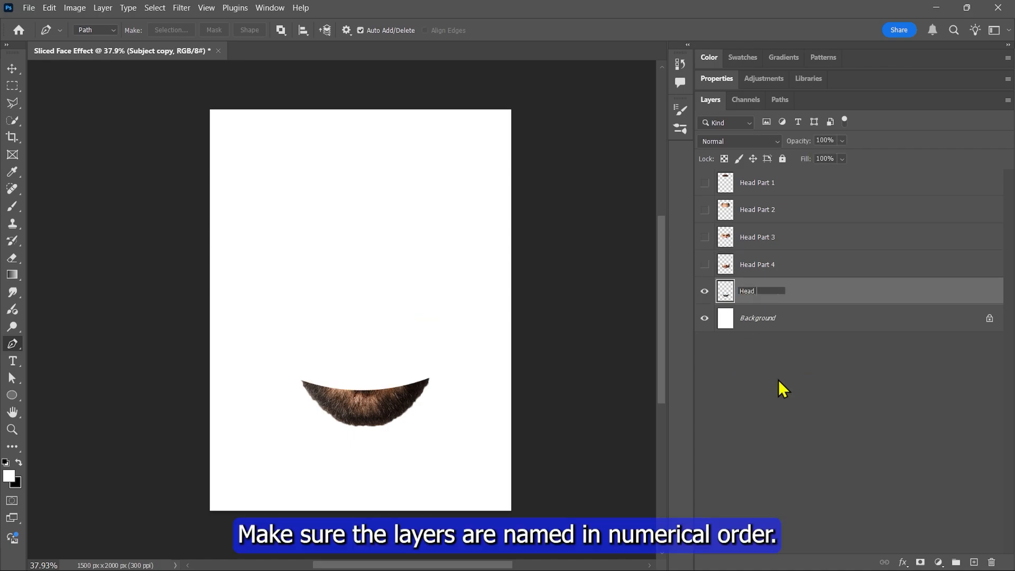
{"action": "type", "text": "Part 5"}
{"action": "key", "text": "Return"}
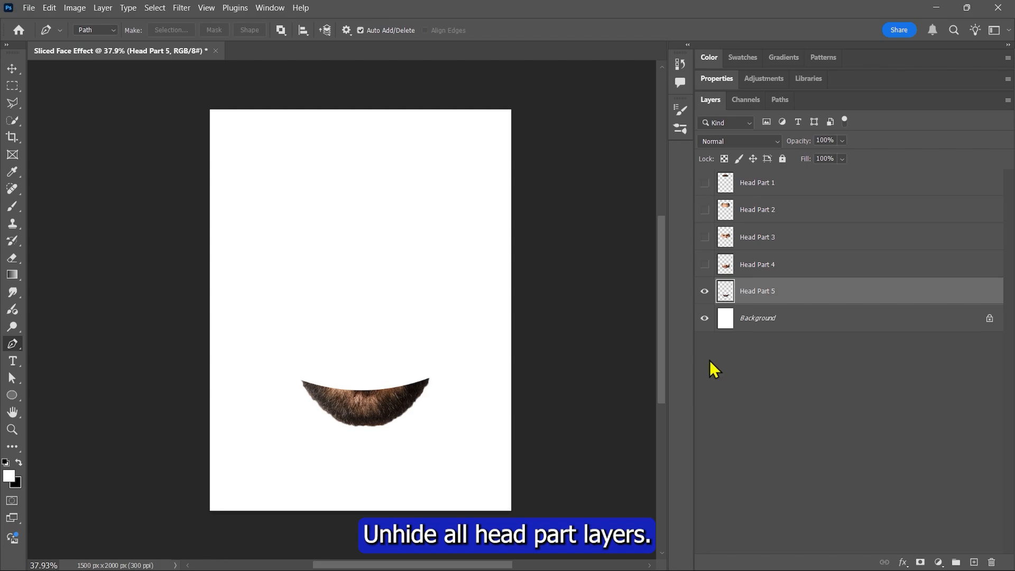
{"action": "left_click_drag", "start_coordinate": [704, 264], "coordinate": [705, 182]}
- Rotate the Head Part 1 hair slice about 6.7° counterclockwise and shift it slightly up and left to open the first gap
{"action": "key", "text": "v"}
{"action": "key", "text": "ctrl+0"}
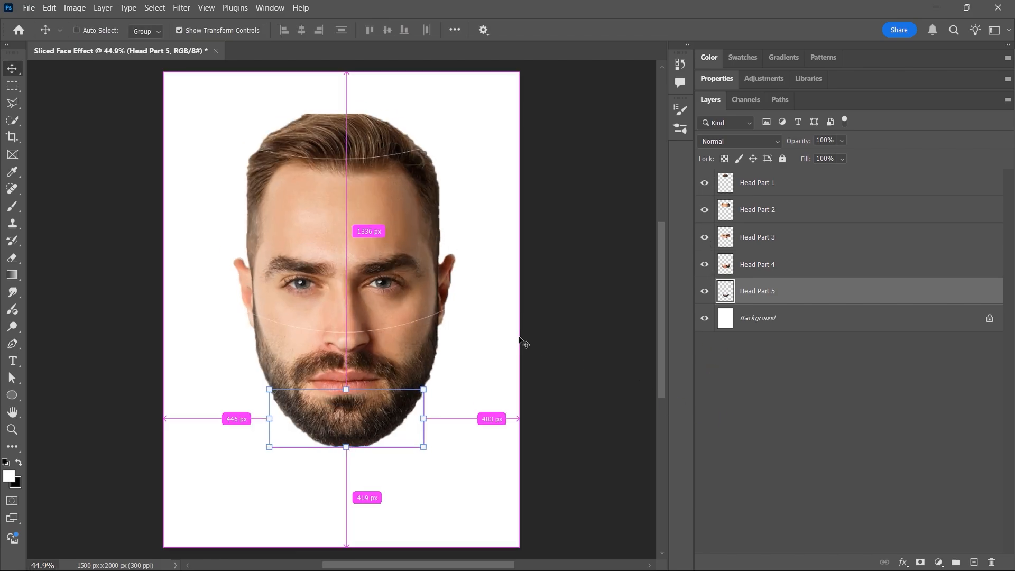
{"action": "left_click", "coordinate": [388, 143], "text": "ctrl"}
{"action": "left_click_drag", "start_coordinate": [426, 173], "coordinate": [429, 166]}
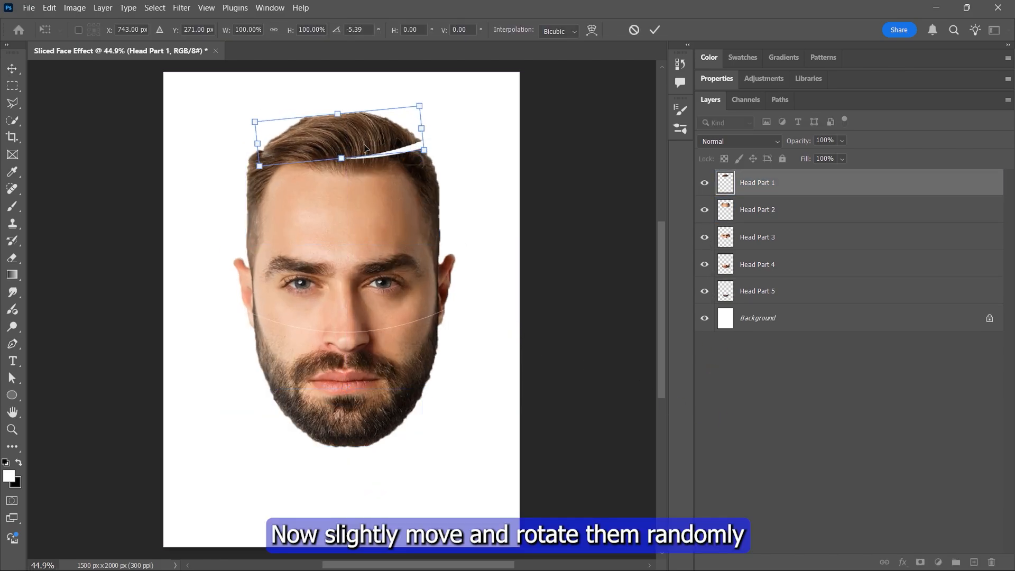
{"action": "left_click_drag", "start_coordinate": [365, 146], "coordinate": [342, 144]}
{"action": "left_click_drag", "start_coordinate": [404, 170], "coordinate": [404, 168]}
{"action": "left_click_drag", "start_coordinate": [345, 132], "coordinate": [338, 131]}
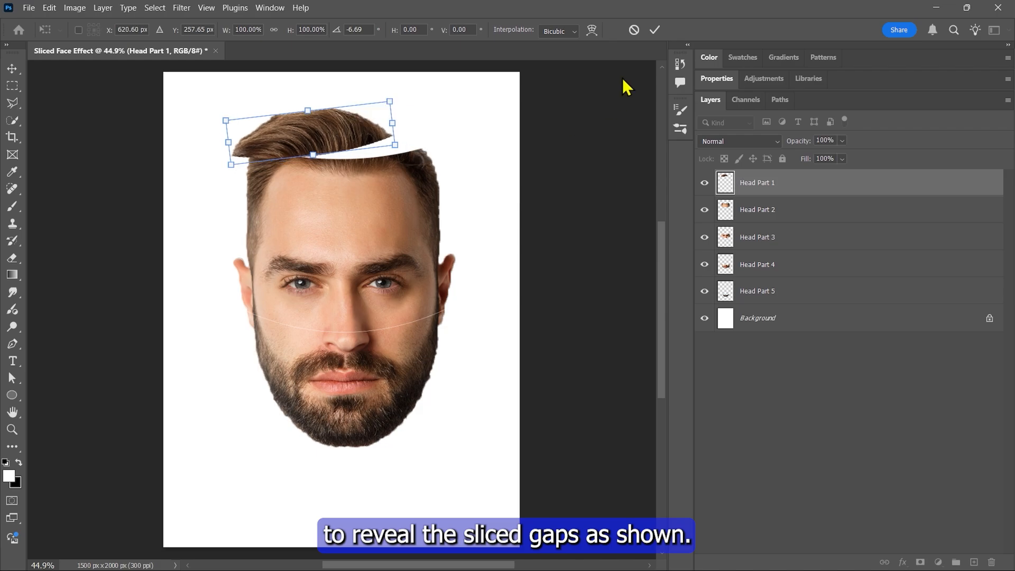
{"action": "left_click", "coordinate": [655, 30]}
- Rotate the Head Part 2 forehead slice about 2.4° clockwise and nudge it together with the hair and eye slices to offset them
{"action": "left_click", "coordinate": [343, 211], "text": "ctrl"}
{"action": "left_click_drag", "start_coordinate": [378, 217], "coordinate": [385, 216]}
{"action": "left_click_drag", "start_coordinate": [333, 121], "coordinate": [341, 120]}
{"action": "left_click_drag", "start_coordinate": [349, 280], "coordinate": [338, 281]}
{"action": "left_click_drag", "start_coordinate": [449, 250], "coordinate": [447, 255]}
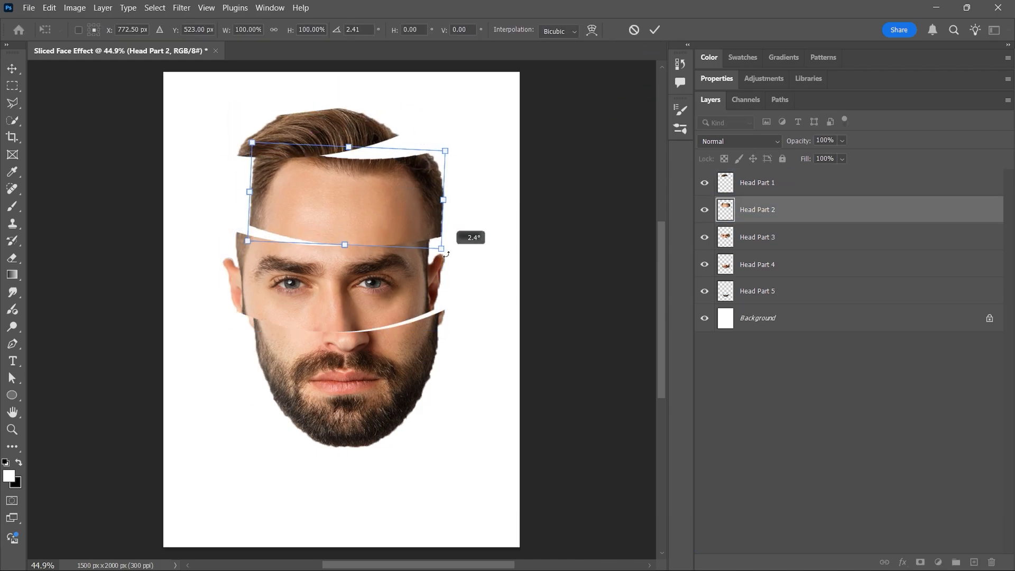
{"action": "left_click_drag", "start_coordinate": [394, 212], "coordinate": [389, 218]}
{"action": "left_click", "coordinate": [655, 30]}
- Move the Head Part 3 eye slice slightly down and left to widen the gap below the forehead
{"action": "left_click_drag", "start_coordinate": [379, 296], "coordinate": [372, 306]}
{"action": "left_click_drag", "start_coordinate": [364, 233], "coordinate": [364, 235]}
{"action": "left_click_drag", "start_coordinate": [388, 286], "coordinate": [387, 286]}
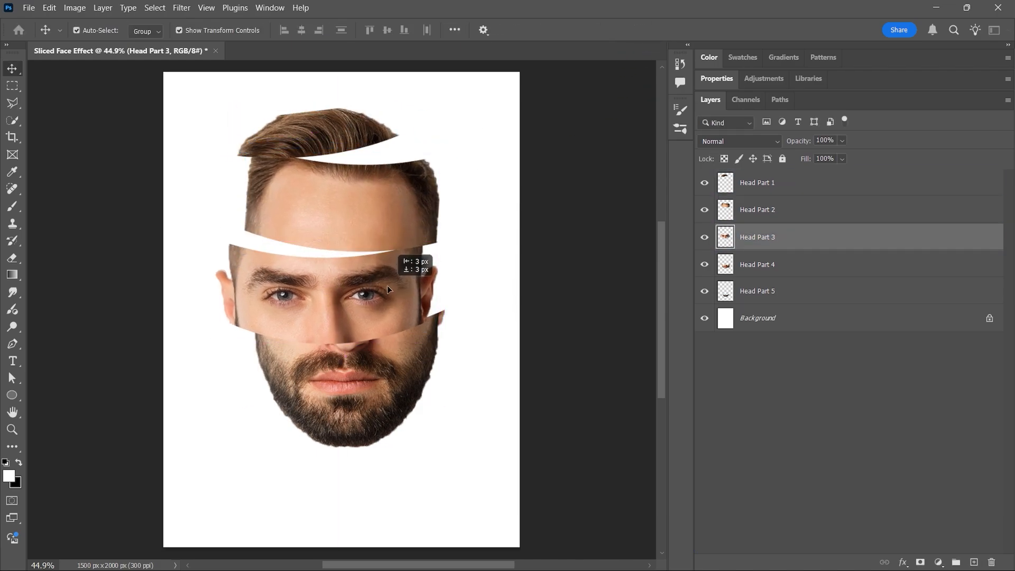
- Move the Head Part 4 mouth slice down and rotate it slightly clockwise to open a gap below the eye slice
{"action": "left_click_drag", "start_coordinate": [347, 386], "coordinate": [346, 397]}
{"action": "left_click_drag", "start_coordinate": [456, 313], "coordinate": [454, 320]}
{"action": "left_click_drag", "start_coordinate": [346, 388], "coordinate": [345, 397]}
{"action": "key", "text": "Return"}
- Move the Head Part 5 chin slice down and left and rotate it slightly to open a gap below the mouth
{"action": "left_click_drag", "start_coordinate": [347, 431], "coordinate": [337, 456]}
{"action": "left_click_drag", "start_coordinate": [429, 490], "coordinate": [430, 485]}
{"action": "key", "text": "Return"}
{"action": "left_click_drag", "start_coordinate": [347, 447], "coordinate": [348, 452]}
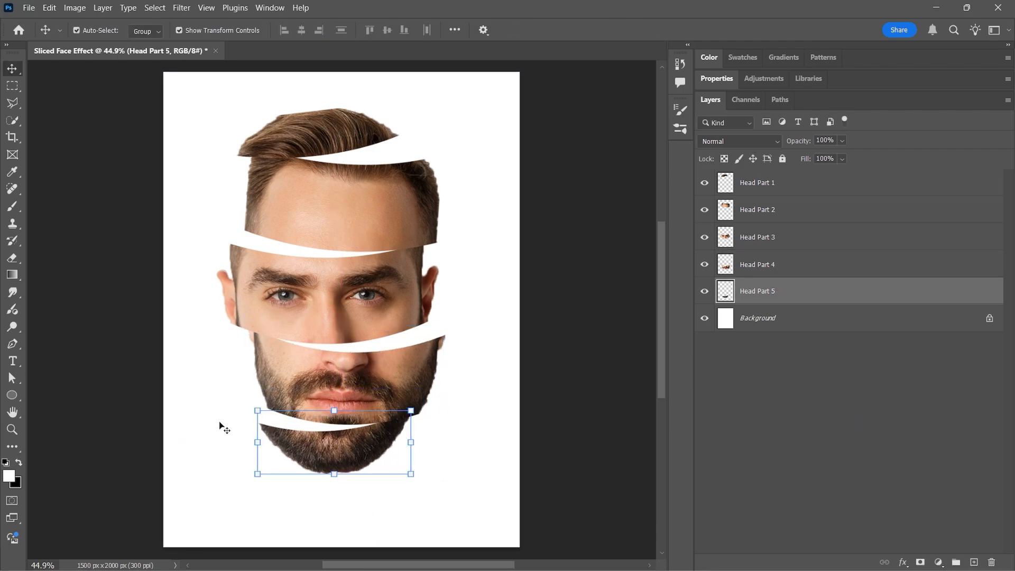
- With no layer selected, draw an Ellipse path about 720 × 70 px across the first gap below the hair slice
{"action": "left_click", "coordinate": [12, 397]}
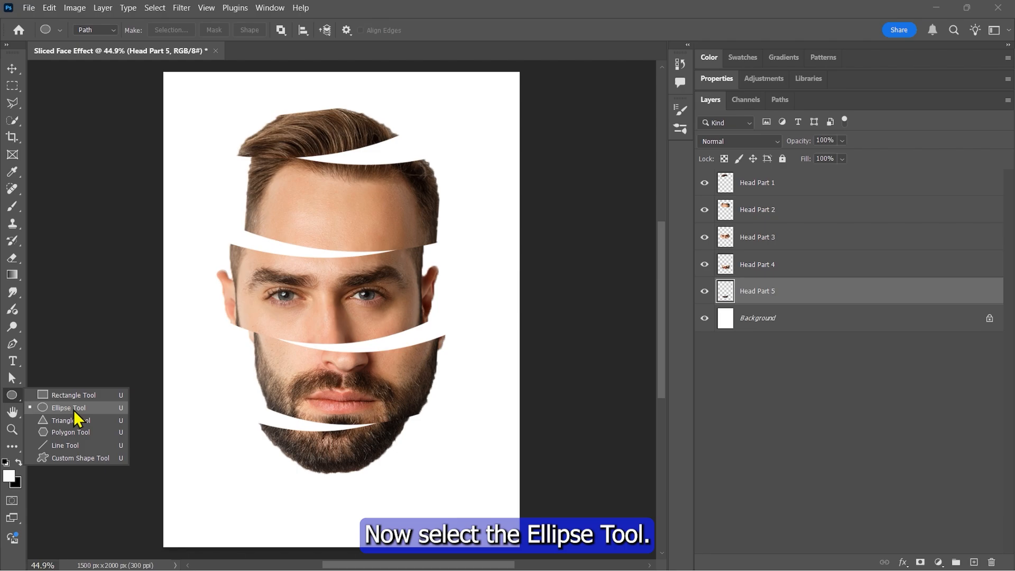
{"action": "left_click", "coordinate": [44, 408]}
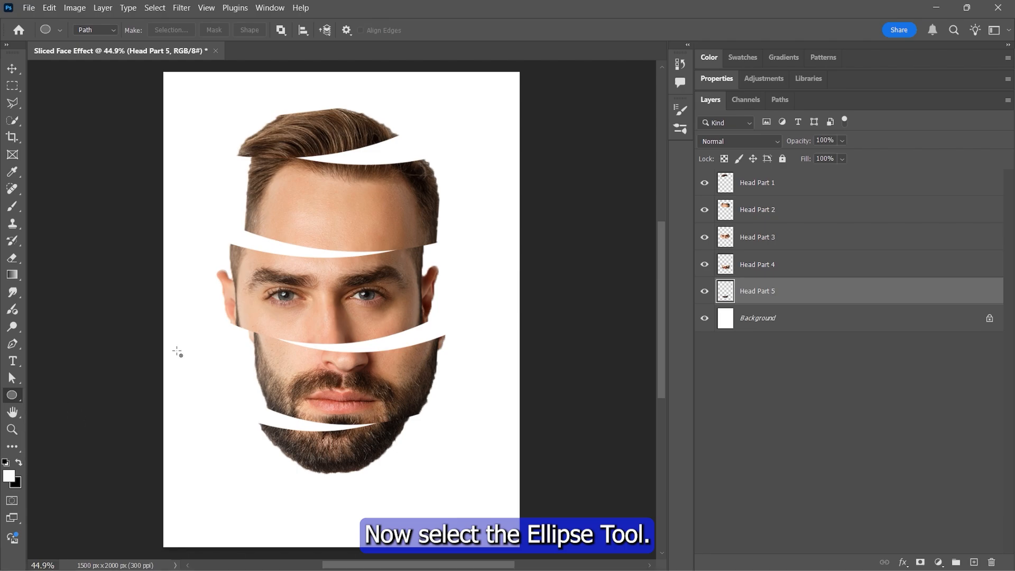
{"action": "left_click", "coordinate": [760, 364]}
{"action": "scroll", "coordinate": [347, 129], "scroll_direction": "up", "scroll_amount": 5}
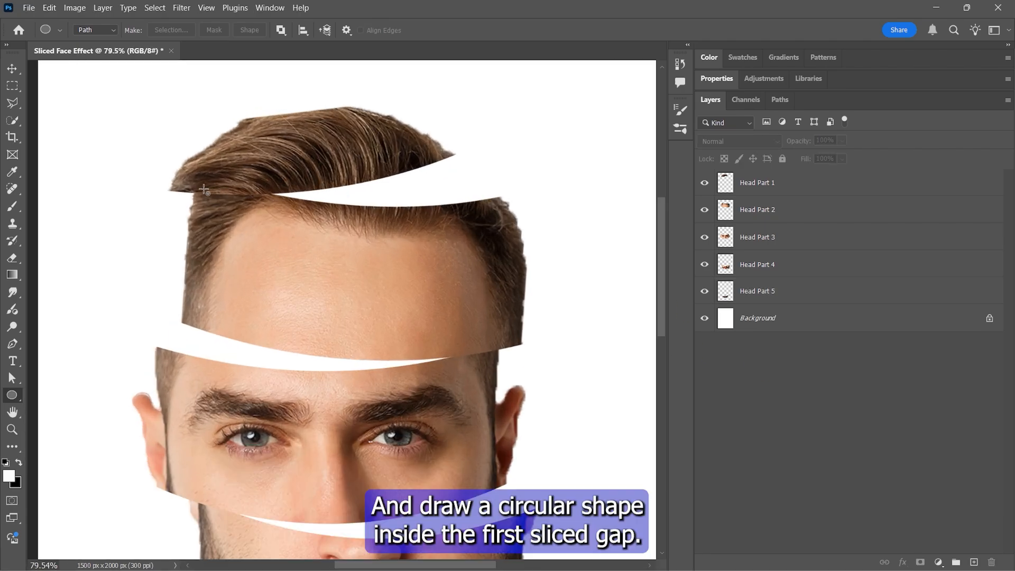
{"action": "left_click_drag", "start_coordinate": [500, 199], "coordinate": [197, 168]}
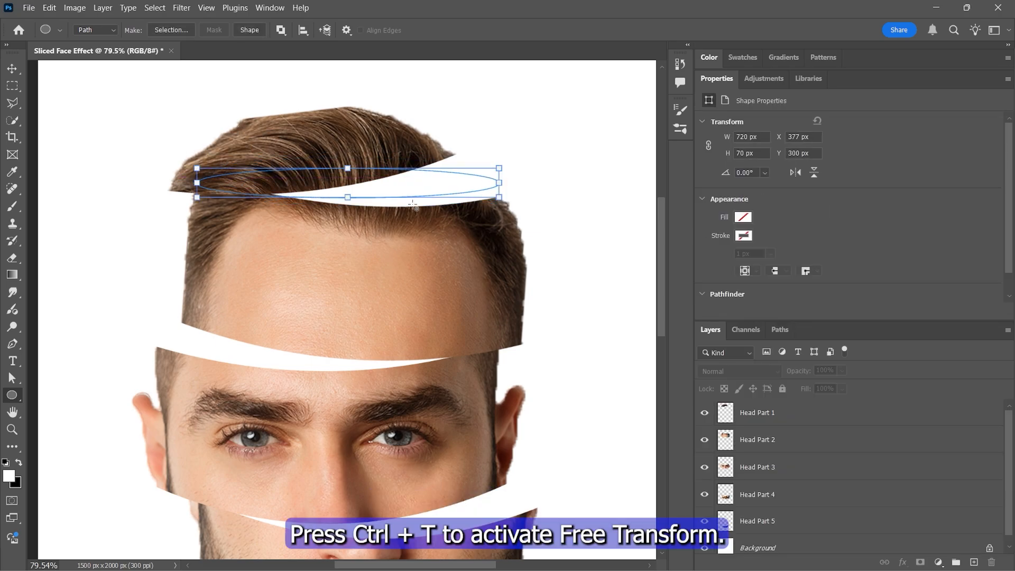
- Distort the ellipse path so its left and right ends meet the top corners of the forehead slice
{"action": "key", "text": "ctrl+t"}
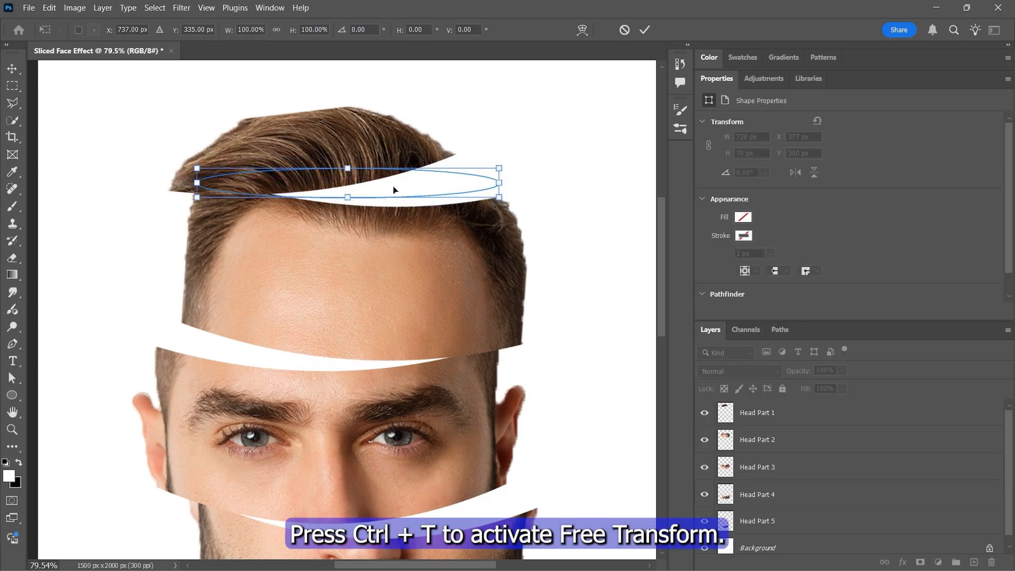
{"action": "right_click", "coordinate": [372, 189]}
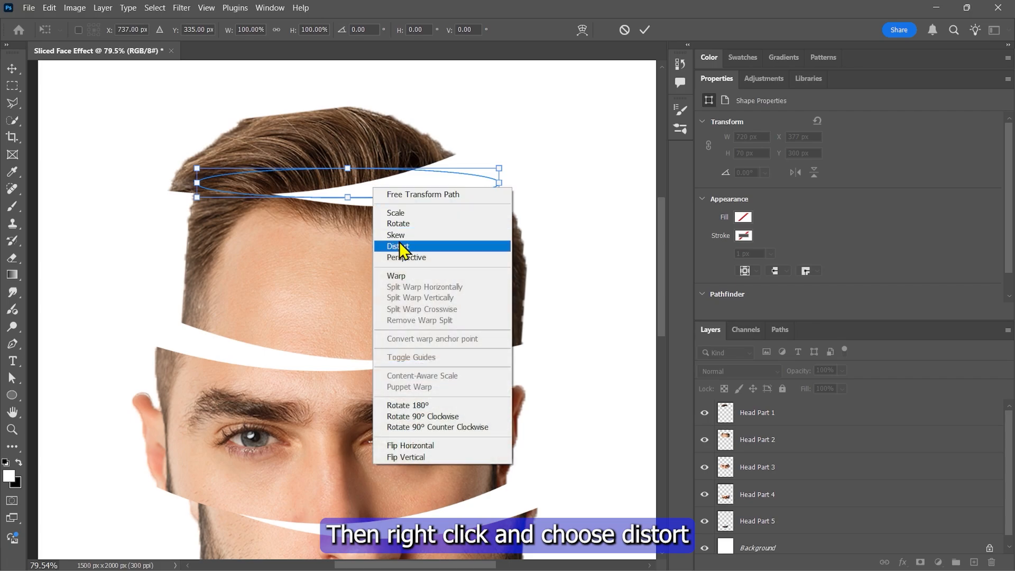
{"action": "left_click", "coordinate": [398, 247]}
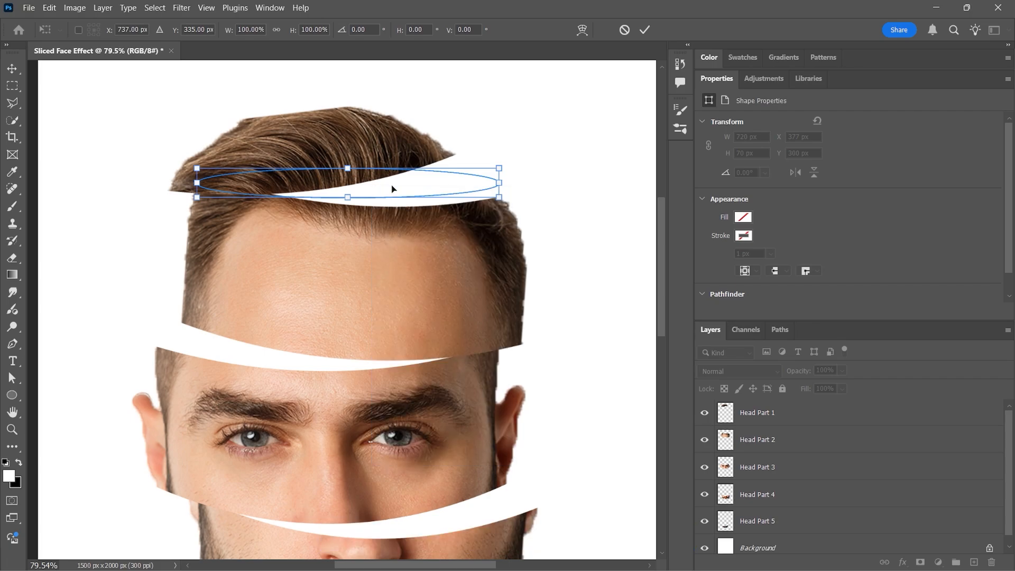
{"action": "scroll", "coordinate": [393, 168], "scroll_direction": "up", "scroll_amount": 3}
{"action": "left_click_drag", "start_coordinate": [551, 190], "coordinate": [539, 217]}
{"action": "scroll", "coordinate": [553, 209], "scroll_direction": "up", "scroll_amount": 12}
{"action": "scroll", "coordinate": [540, 217], "scroll_direction": "down", "scroll_amount": 6}
{"action": "left_click_drag", "start_coordinate": [116, 271], "coordinate": [346, 272]}
{"action": "scroll", "coordinate": [339, 264], "scroll_direction": "down", "scroll_amount": 2}
{"action": "left_click_drag", "start_coordinate": [70, 187], "coordinate": [70, 196]}
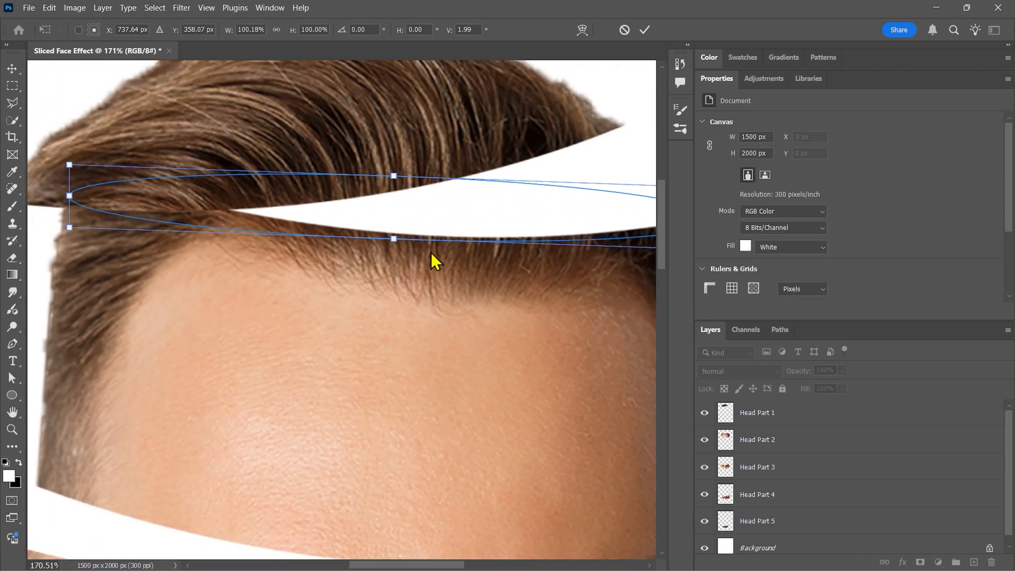
- Refine the ellipse's lower edge and right end along the forehead cut, then apply the distortion and accept conversion to a regular path
{"action": "left_click_drag", "start_coordinate": [394, 238], "coordinate": [394, 242]}
{"action": "left_click_drag", "start_coordinate": [407, 564], "coordinate": [433, 565]}
{"action": "scroll", "coordinate": [580, 225], "scroll_direction": "up", "scroll_amount": 10}
{"action": "left_click_drag", "start_coordinate": [580, 227], "coordinate": [580, 226]}
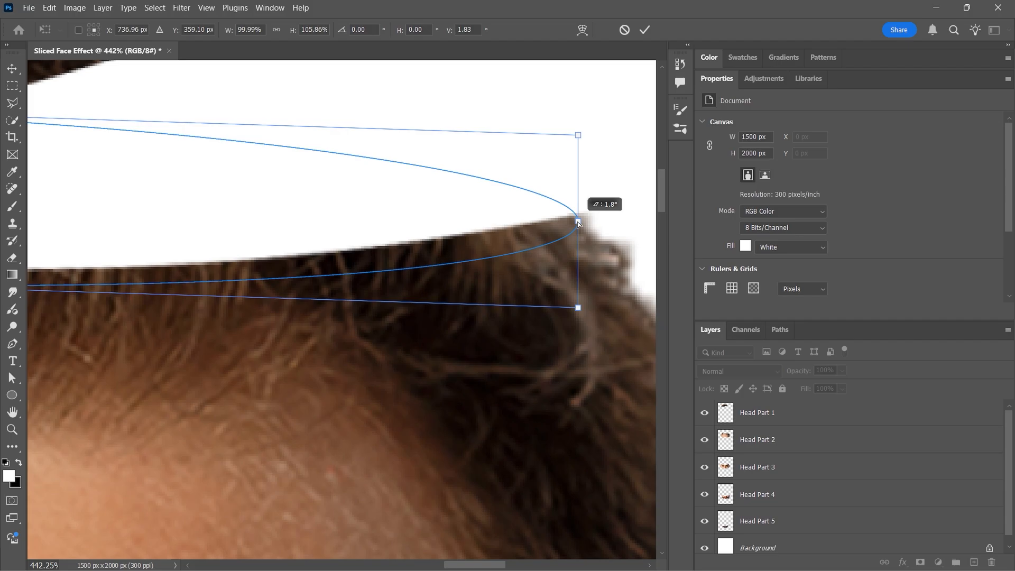
{"action": "scroll", "coordinate": [309, 227], "scroll_direction": "down", "scroll_amount": 10}
{"action": "key", "text": "Return"}
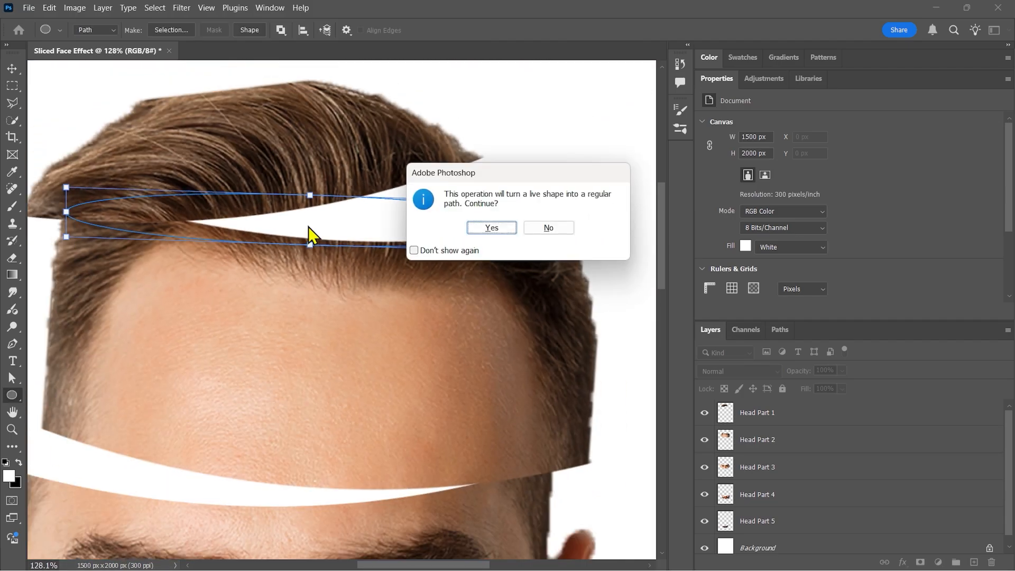
{"action": "left_click", "coordinate": [489, 228]}
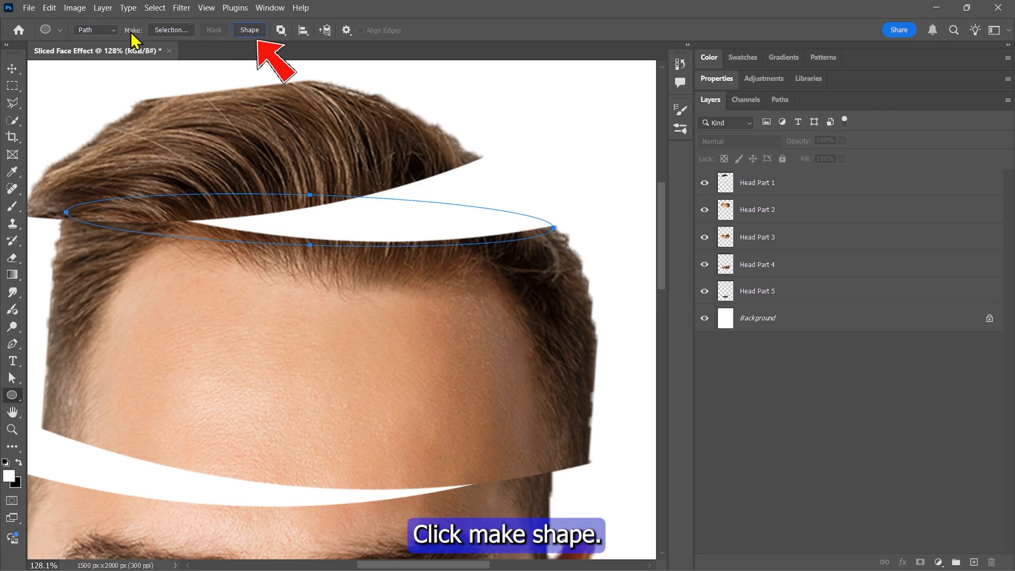
- Turn the ellipse path into a shape layer and fill it with magenta f000ff
{"action": "left_click", "coordinate": [246, 30]}
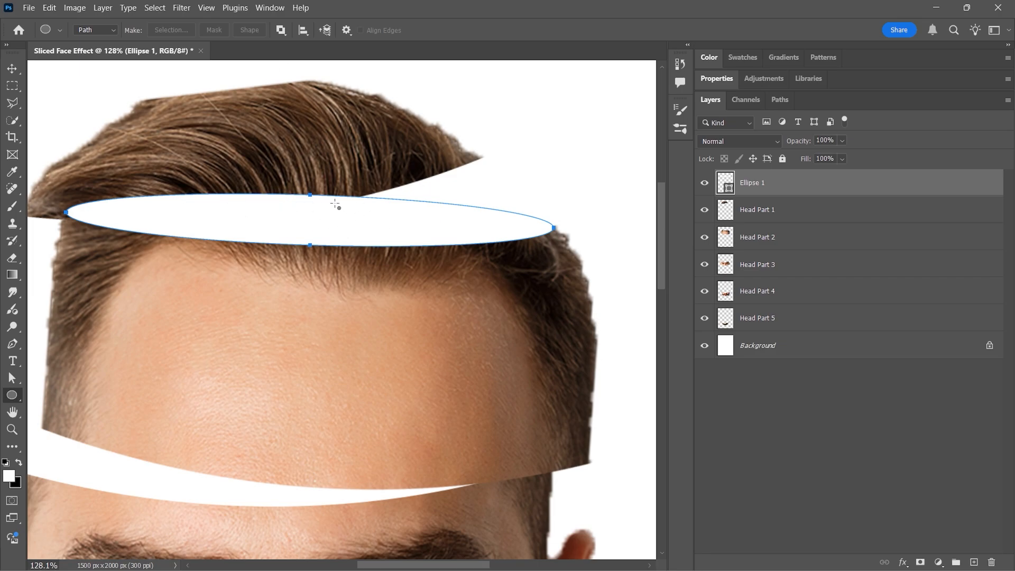
{"action": "double_click", "coordinate": [730, 189]}
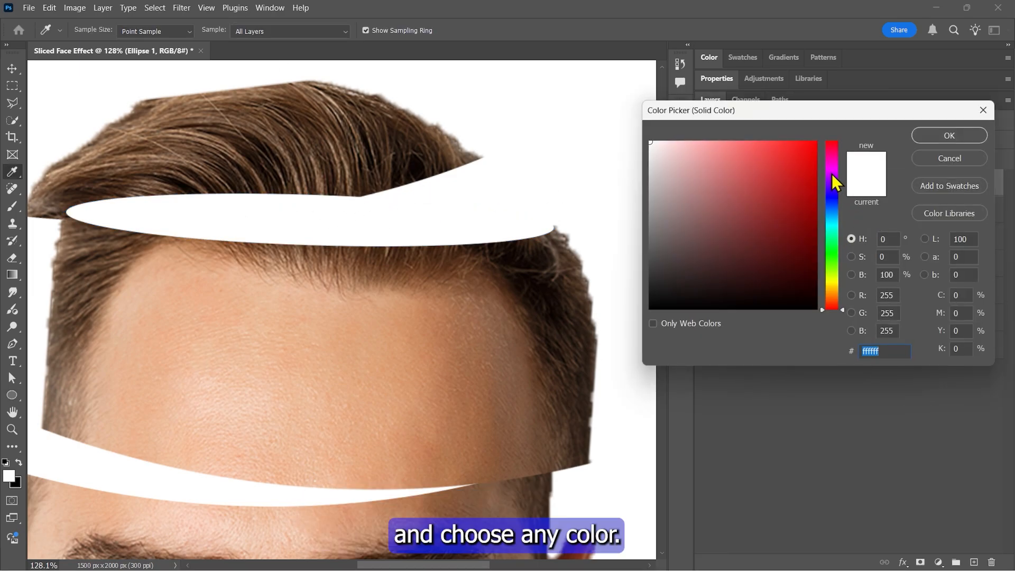
{"action": "left_click_drag", "start_coordinate": [830, 170], "coordinate": [841, 171]}
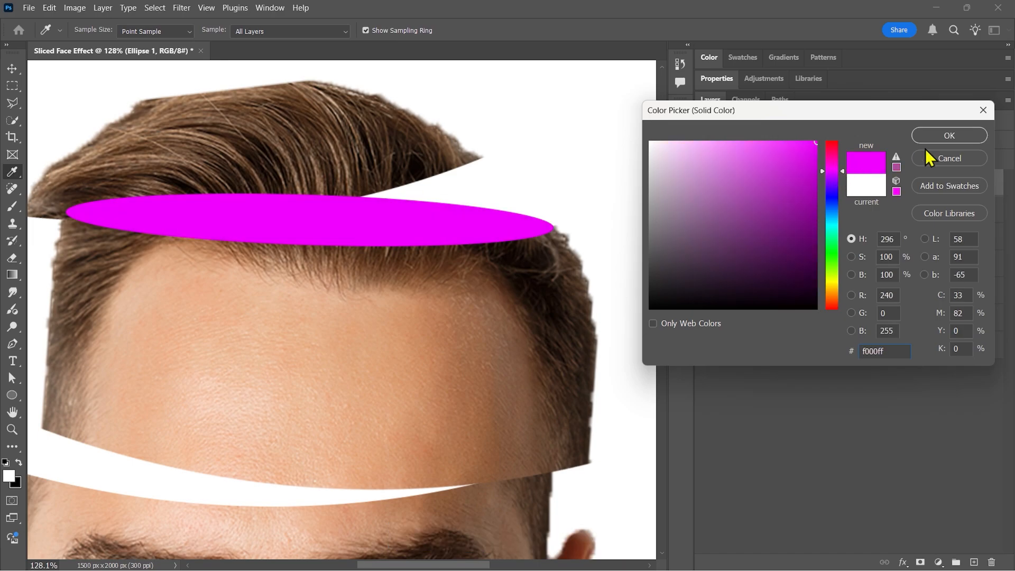
{"action": "left_click", "coordinate": [946, 137]}
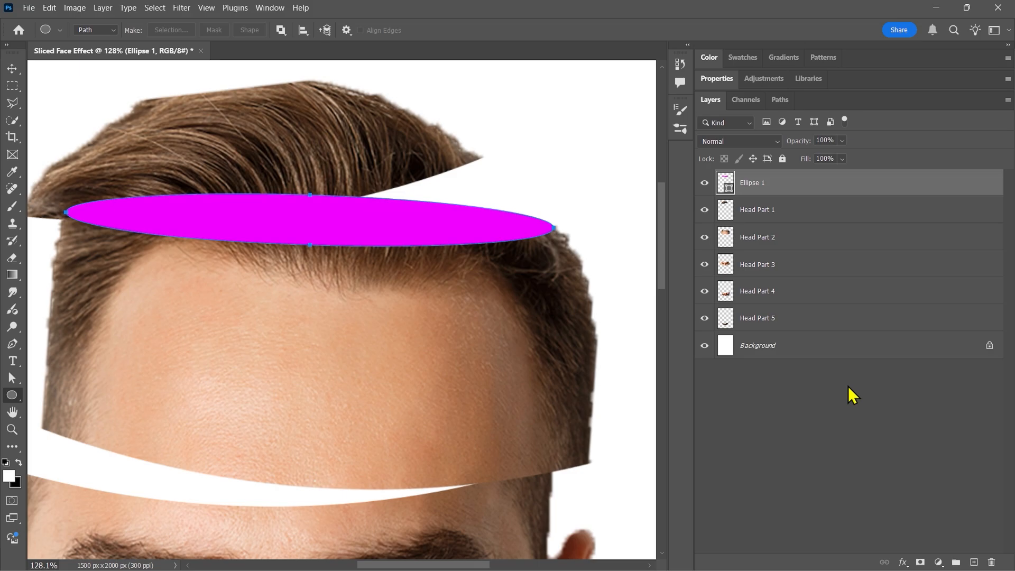
- Rename the ellipse layer as Cut Surface 1 and place it directly below Head Part 2
{"action": "double_click", "coordinate": [751, 183]}
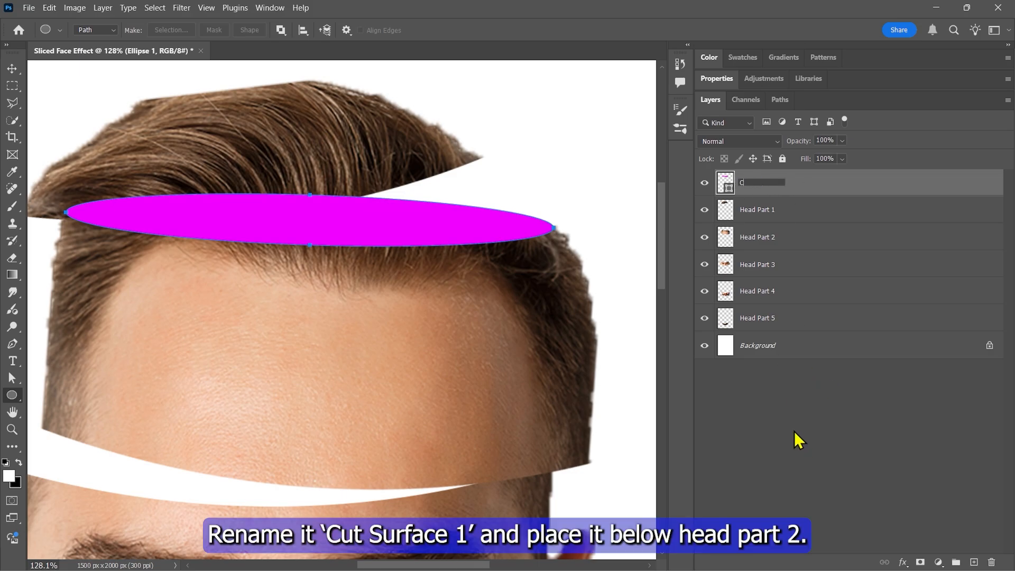
{"action": "type", "text": "Cut Surface 1"}
{"action": "key", "text": "Return"}
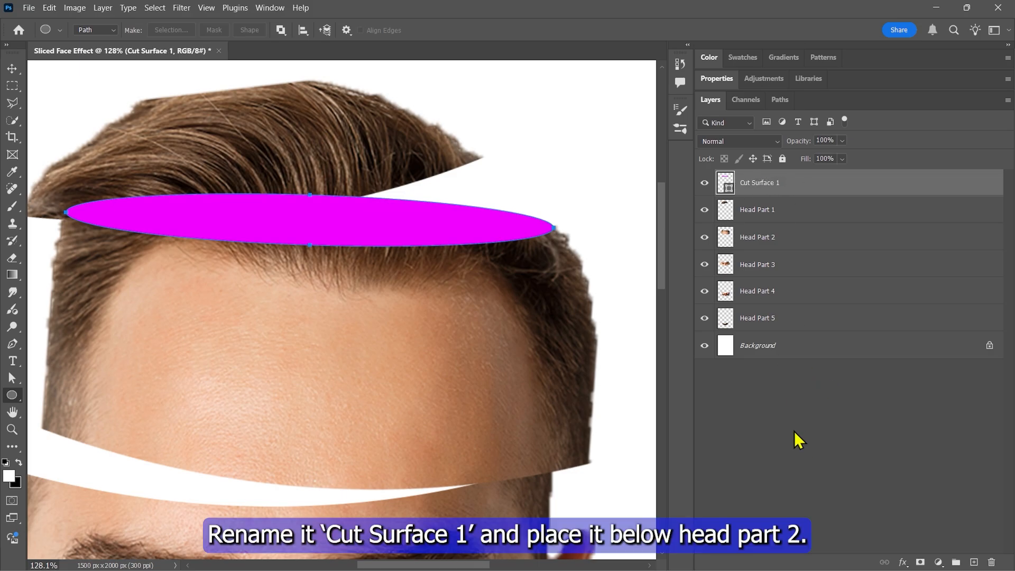
{"action": "left_click_drag", "start_coordinate": [761, 183], "coordinate": [782, 252]}
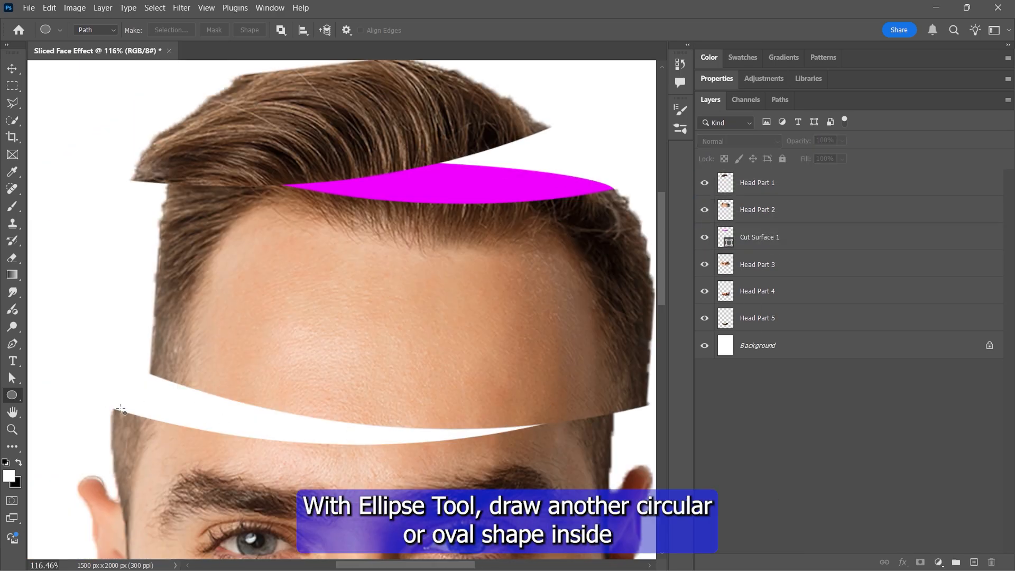
- Draw an Ellipse path about 787 × 51 px across the second gap and distort its left end up to the eye slice's corner
{"action": "left_click_drag", "start_coordinate": [115, 411], "coordinate": [592, 441]}
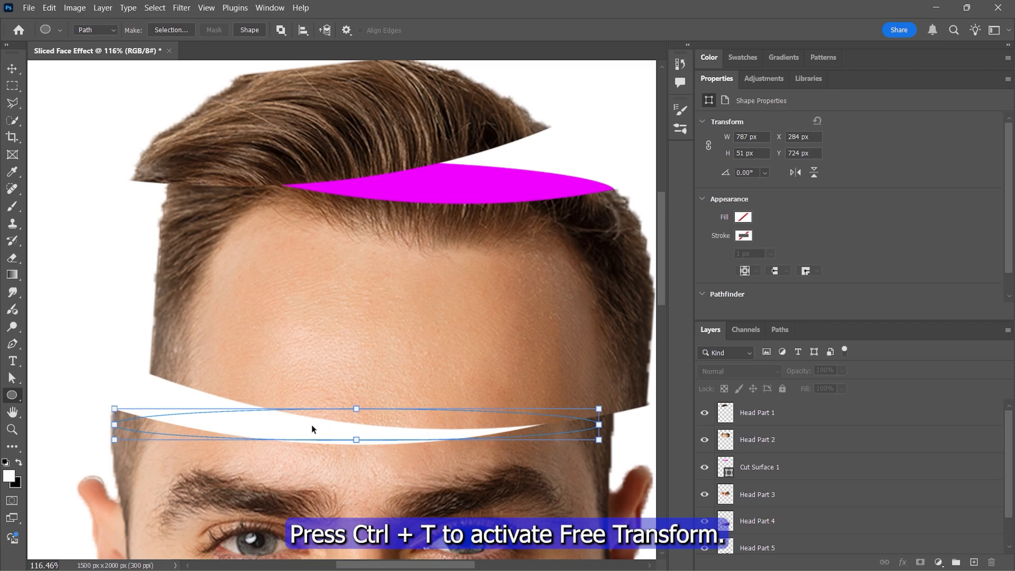
{"action": "key", "text": "ctrl+t"}
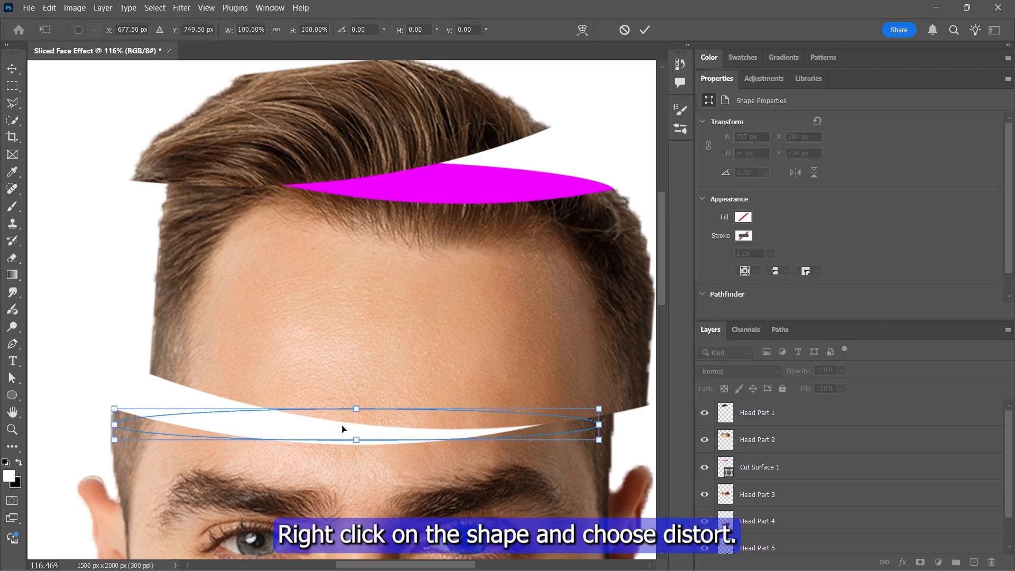
{"action": "right_click", "coordinate": [323, 425]}
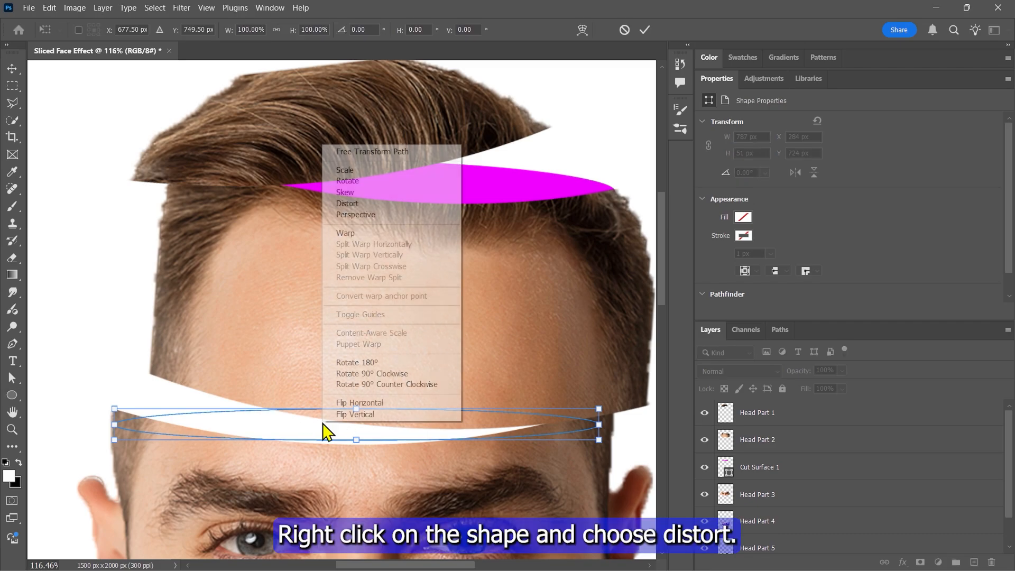
{"action": "left_click", "coordinate": [349, 204]}
{"action": "scroll", "coordinate": [113, 429], "scroll_direction": "up", "scroll_amount": 4}
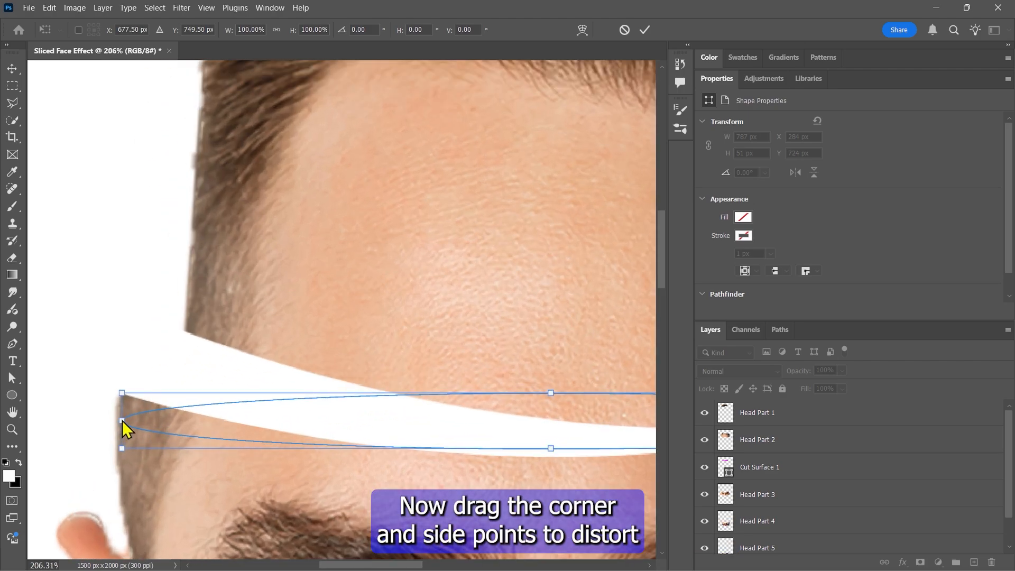
{"action": "left_click_drag", "start_coordinate": [123, 418], "coordinate": [132, 397]}
{"action": "scroll", "coordinate": [116, 395], "scroll_direction": "up", "scroll_amount": 10}
{"action": "scroll", "coordinate": [236, 409], "scroll_direction": "down", "scroll_amount": 8}
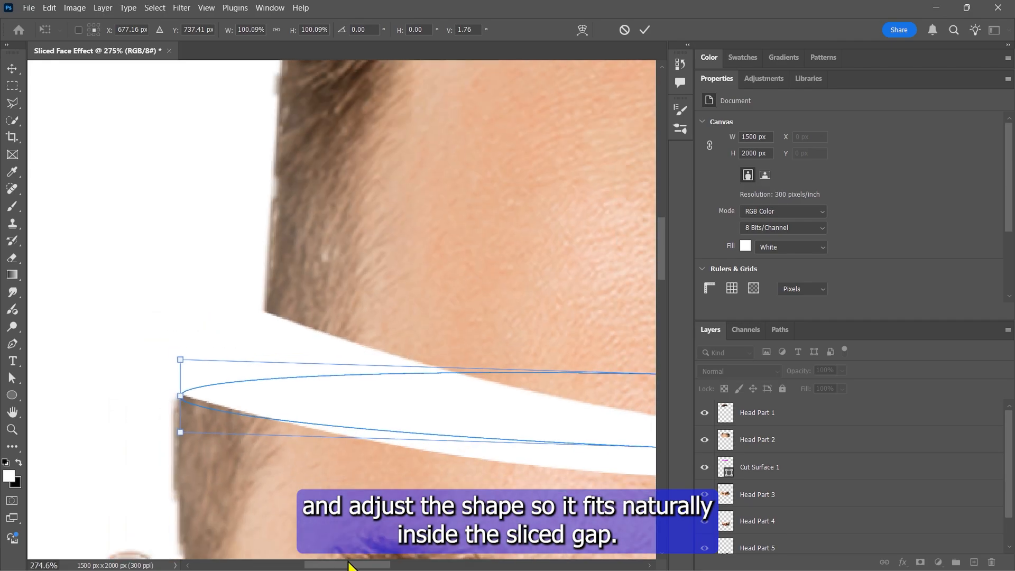
- Stretch the distorted ellipse's upper and lower edges so it follows the curve of the second gap above the eyebrows
{"action": "scroll", "coordinate": [352, 436], "scroll_direction": "down", "scroll_amount": 3}
{"action": "left_click_drag", "start_coordinate": [360, 565], "coordinate": [414, 565]}
{"action": "scroll", "coordinate": [349, 449], "scroll_direction": "down", "scroll_amount": 2}
{"action": "left_click_drag", "start_coordinate": [350, 448], "coordinate": [348, 478]}
{"action": "left_click_drag", "start_coordinate": [207, 445], "coordinate": [206, 417]}
{"action": "scroll", "coordinate": [306, 439], "scroll_direction": "down", "scroll_amount": 5}
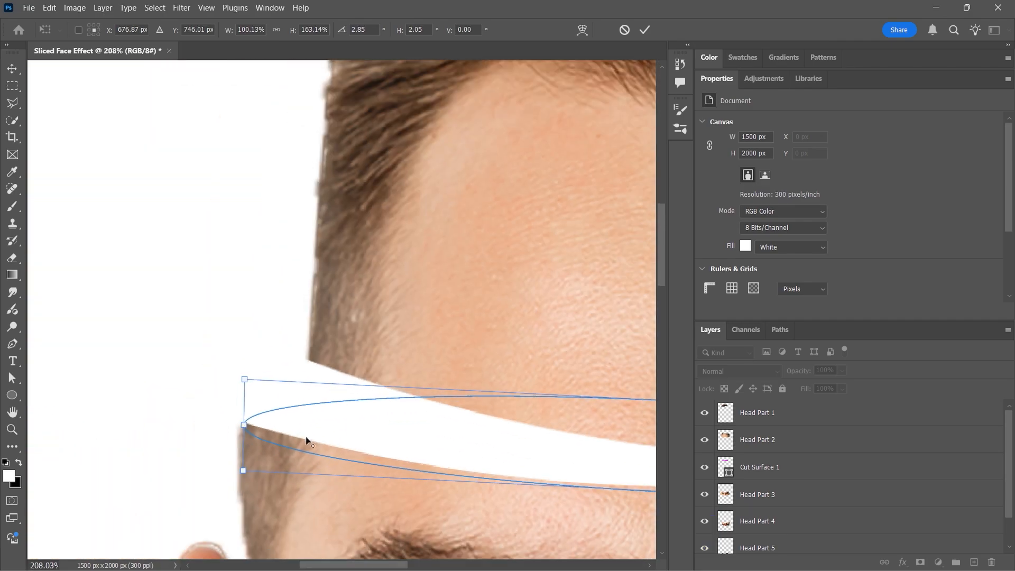
- Fine-tune the ellipse's lower edge along the eye slice, then apply the distortion and accept conversion to a regular path
{"action": "left_click_drag", "start_coordinate": [344, 565], "coordinate": [376, 565]}
{"action": "left_click_drag", "start_coordinate": [480, 490], "coordinate": [481, 494]}
{"action": "scroll", "coordinate": [88, 430], "scroll_direction": "up", "scroll_amount": 5}
{"action": "left_click_drag", "start_coordinate": [370, 566], "coordinate": [440, 567]}
{"action": "scroll", "coordinate": [410, 479], "scroll_direction": "down", "scroll_amount": 8}
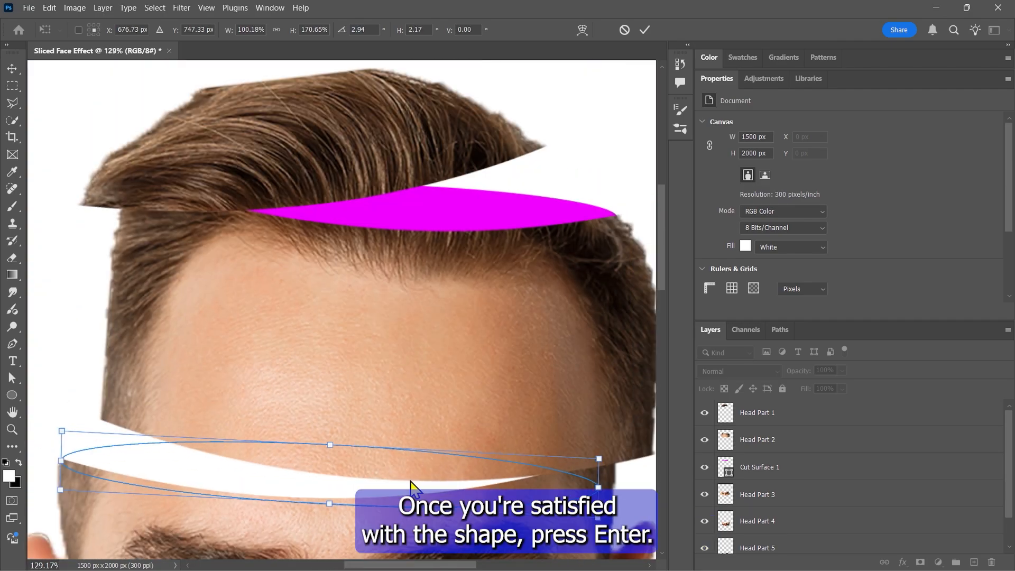
{"action": "scroll", "coordinate": [405, 478], "scroll_direction": "down", "scroll_amount": 1}
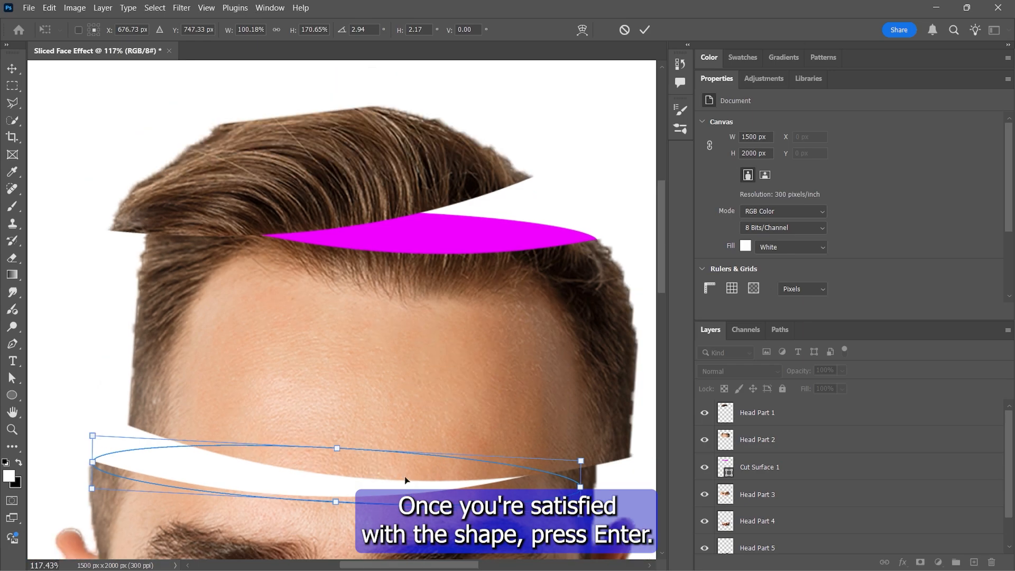
{"action": "key", "text": "Return"}
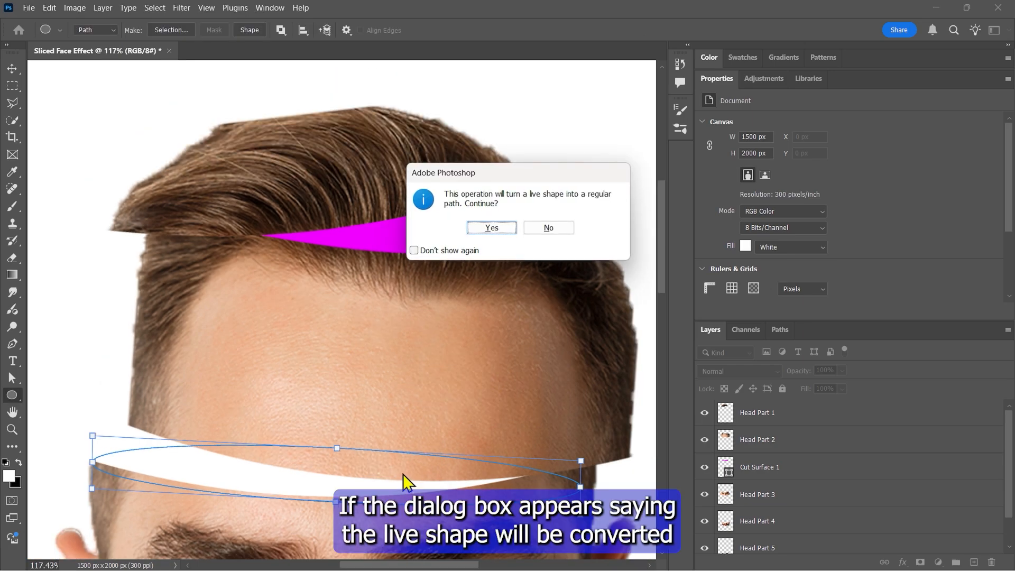
{"action": "left_click", "coordinate": [489, 231]}
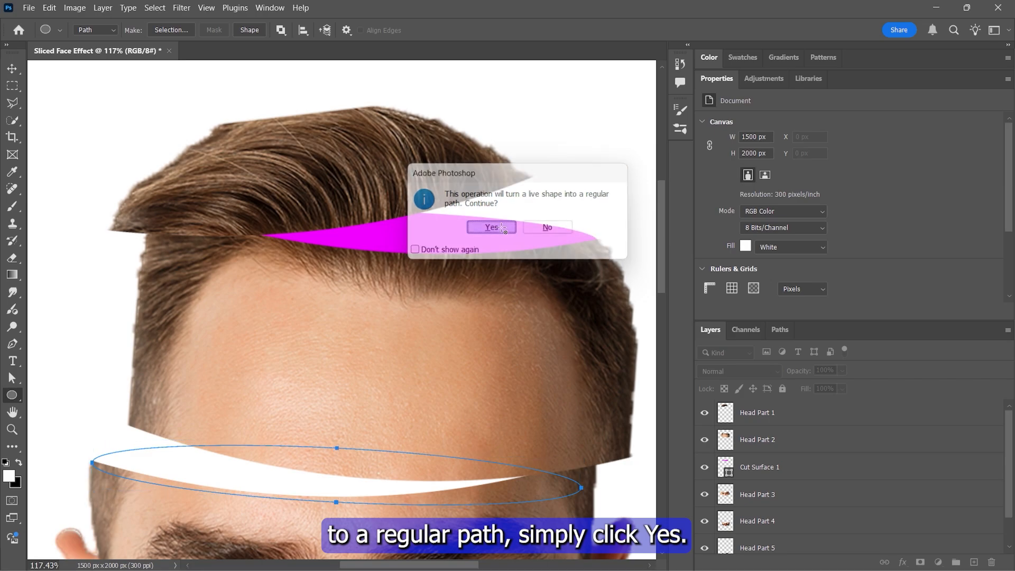
- Turn the second gap's ellipse path into a shape layer and rename that layer as Cut Surface 2
{"action": "left_click", "coordinate": [246, 31]}
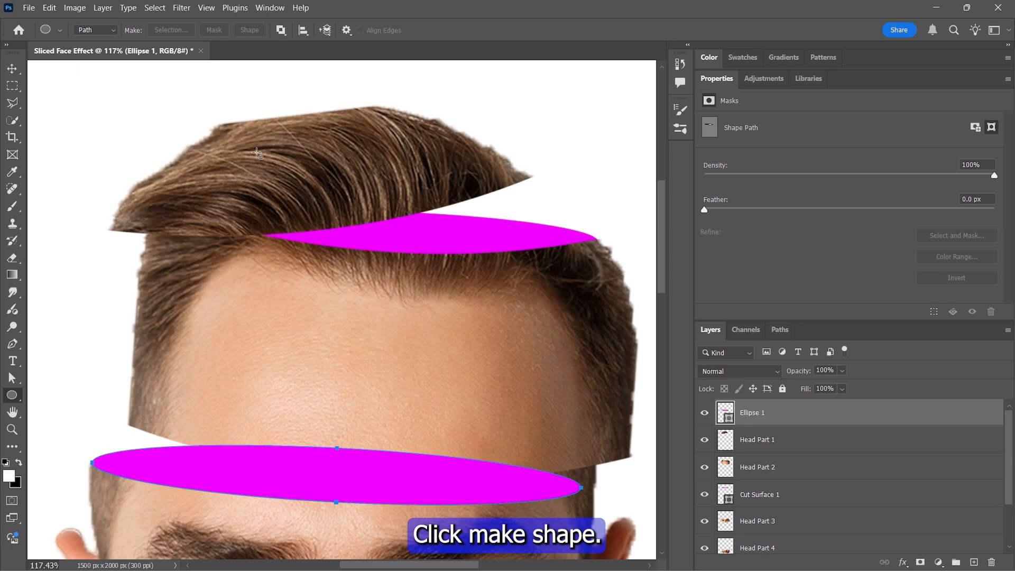
{"action": "double_click", "coordinate": [723, 79]}
{"action": "scroll", "coordinate": [548, 374], "scroll_direction": "down", "scroll_amount": 1}
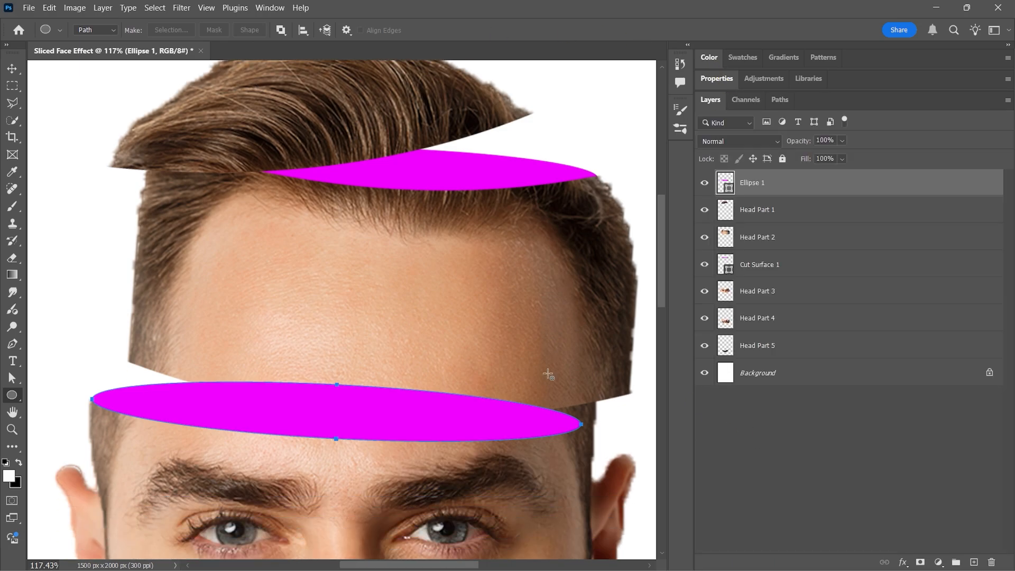
{"action": "double_click", "coordinate": [750, 184]}
{"action": "type", "text": "Cut Surface 2"}
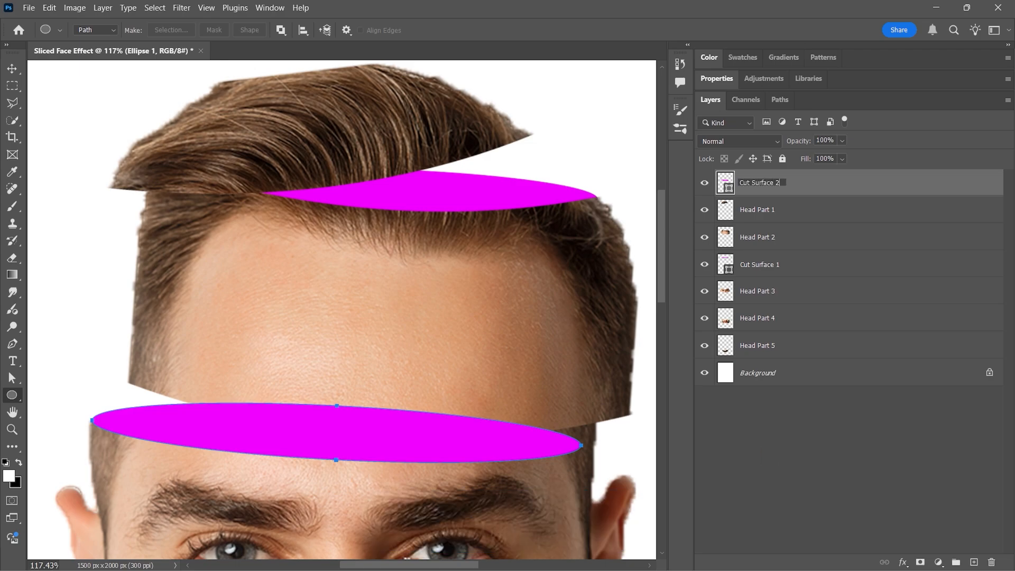
{"action": "key", "text": "Return"}
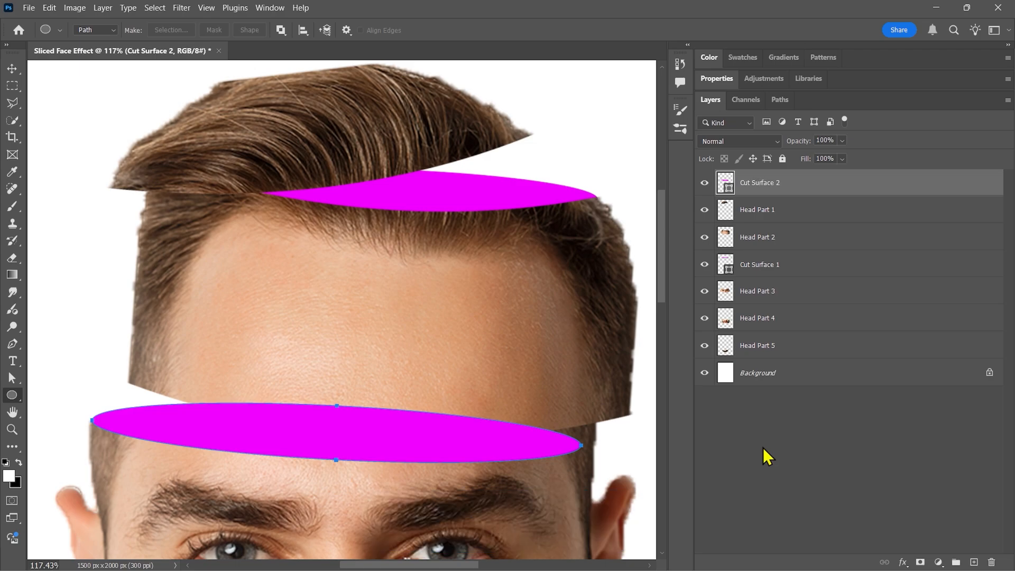
- Change the fill of Cut Surface 2 to yellow and place the layer directly below Head Part 3
{"action": "double_click", "coordinate": [733, 190]}
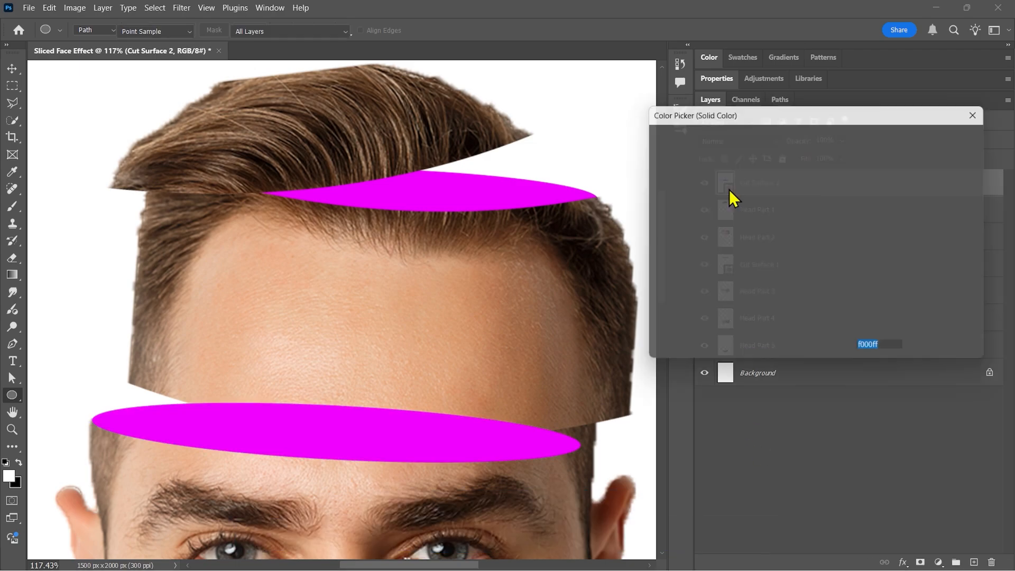
{"action": "left_click", "coordinate": [832, 283]}
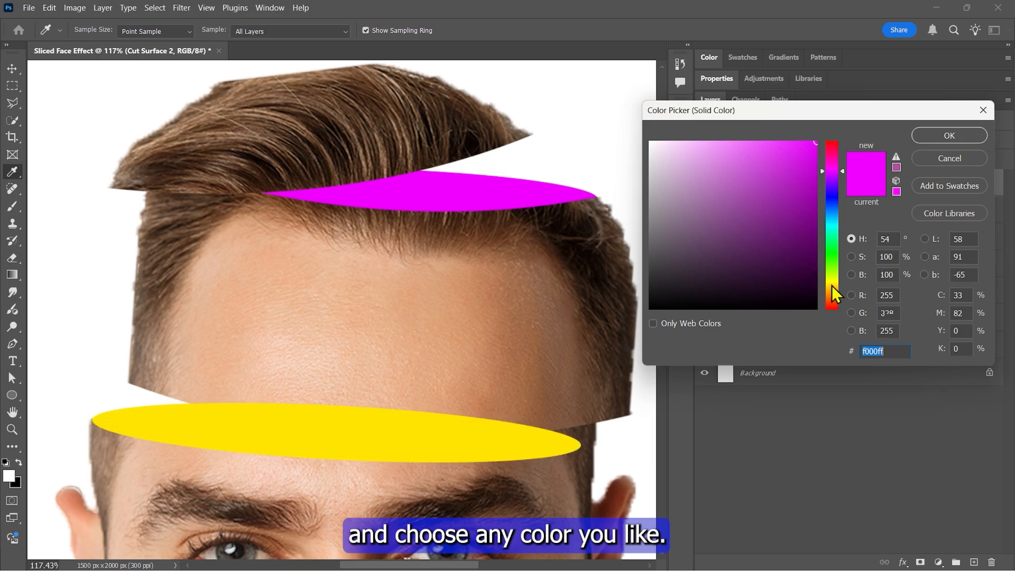
{"action": "left_click", "coordinate": [936, 136]}
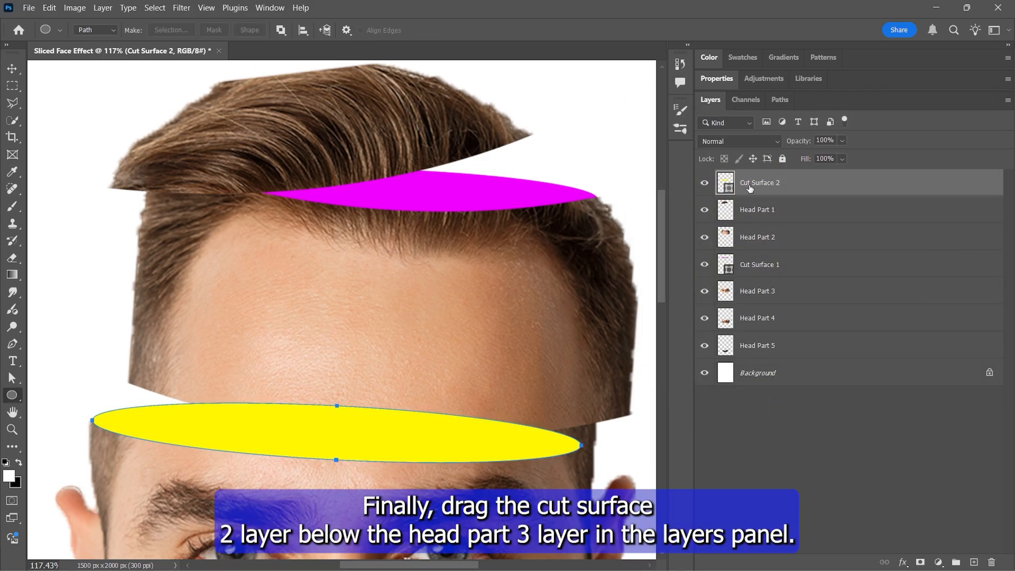
{"action": "left_click_drag", "start_coordinate": [759, 183], "coordinate": [774, 310]}
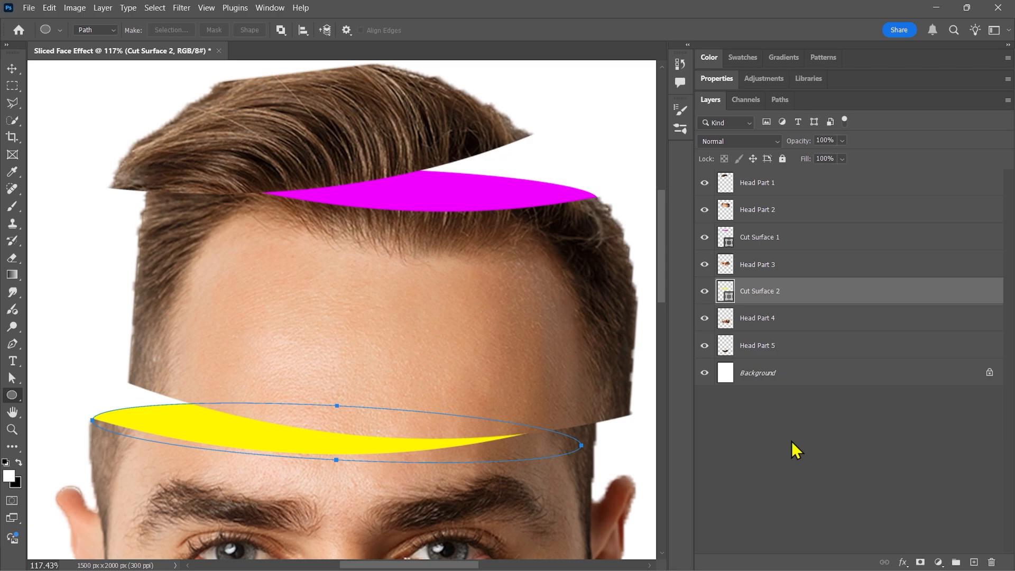
- Draw an Ellipse path about 783 × 80 px across the third gap and distort its right end toward the lower slice's corner
{"action": "key", "text": "ctrl+0"}
{"action": "left_click", "coordinate": [848, 435]}
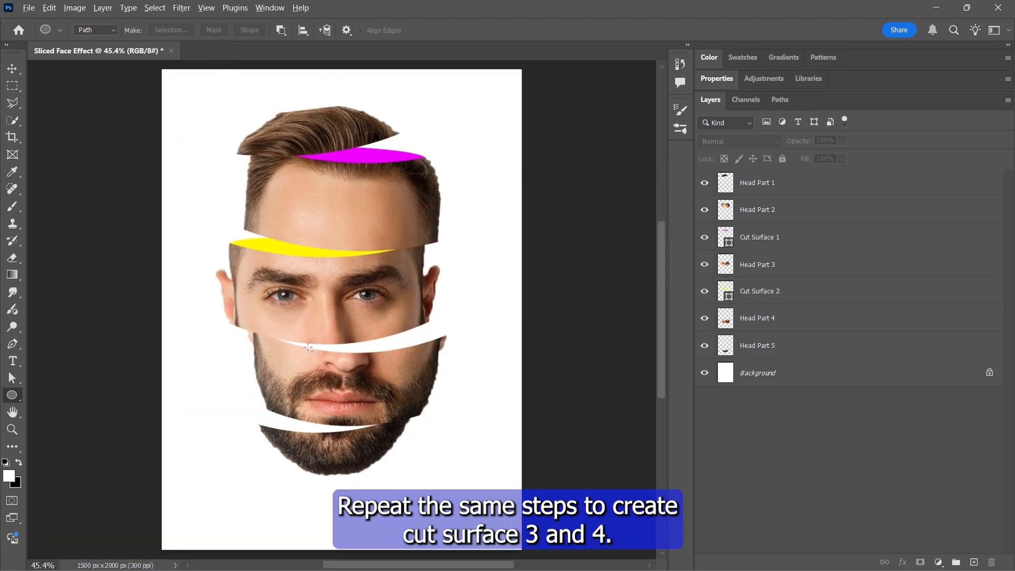
{"action": "scroll", "coordinate": [366, 329], "scroll_direction": "up", "scroll_amount": 5}
{"action": "left_click_drag", "start_coordinate": [188, 329], "coordinate": [552, 364]}
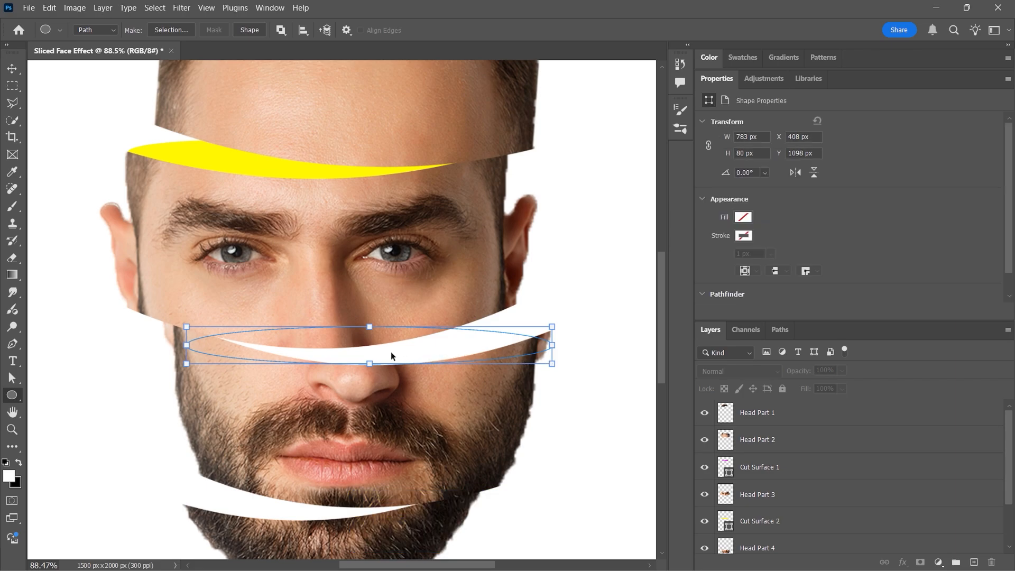
{"action": "key", "text": "ctrl+t"}
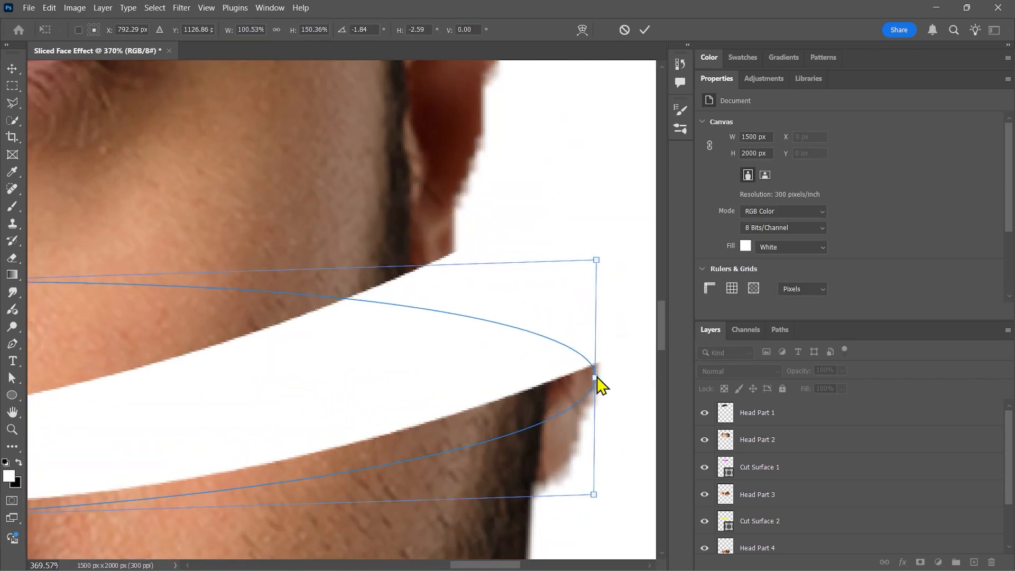
{"action": "left_click_drag", "start_coordinate": [600, 380], "coordinate": [564, 358]}
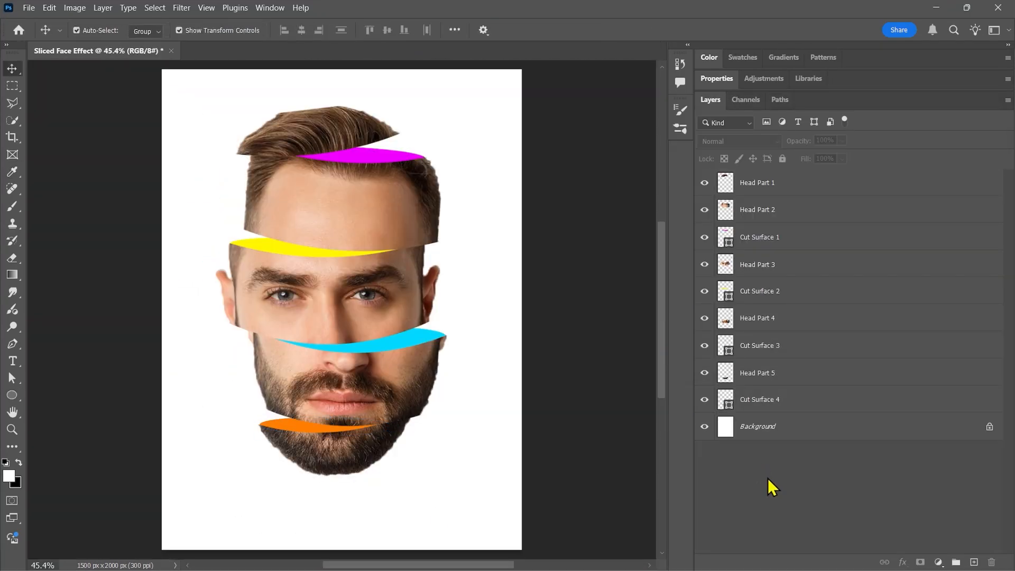
{"action": "left_click", "coordinate": [320, 157]}
{"action": "left_click", "coordinate": [325, 255]}
{"action": "left_click", "coordinate": [322, 243]}
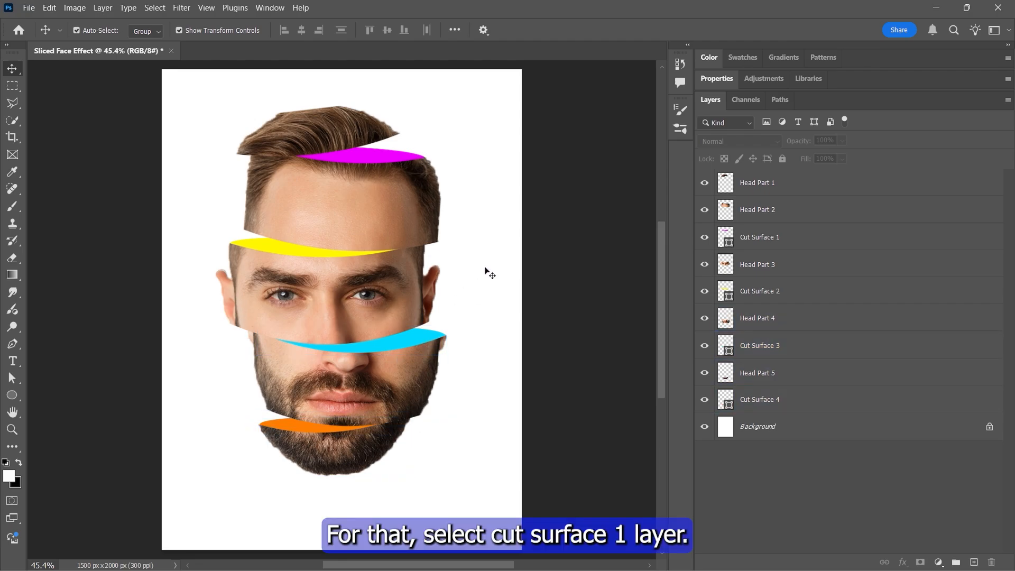
- Add a new layer above Cut Surface 1 and clip it to that shape with a clipping mask
{"action": "left_click", "coordinate": [750, 239]}
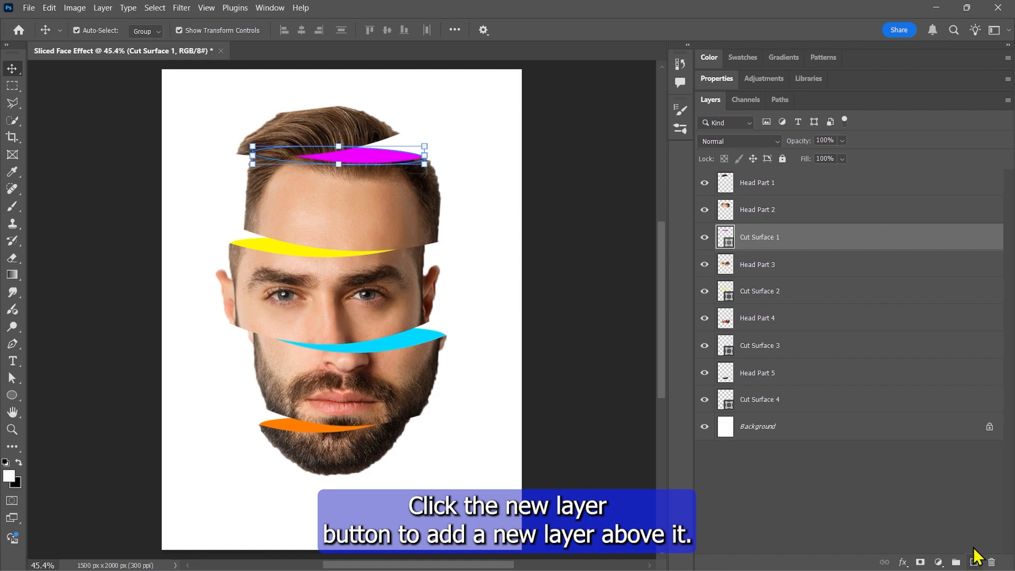
{"action": "left_click", "coordinate": [974, 563]}
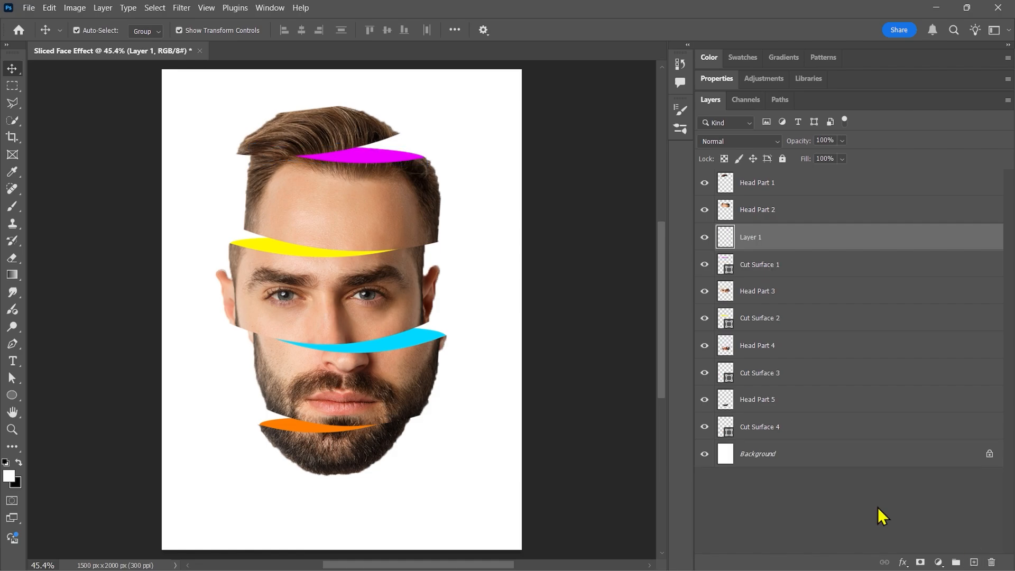
{"action": "right_click", "coordinate": [747, 234]}
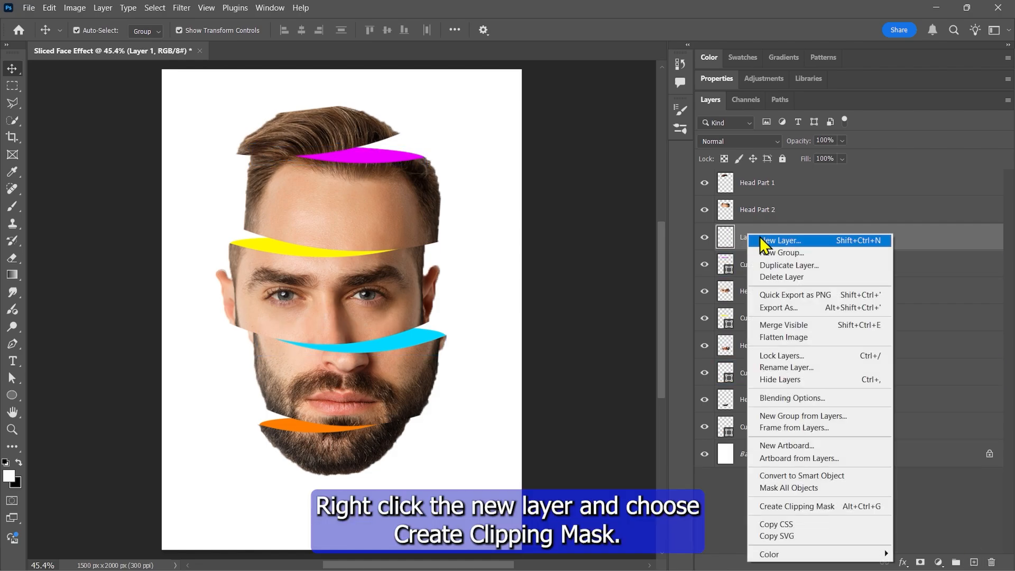
{"action": "left_click", "coordinate": [813, 508]}
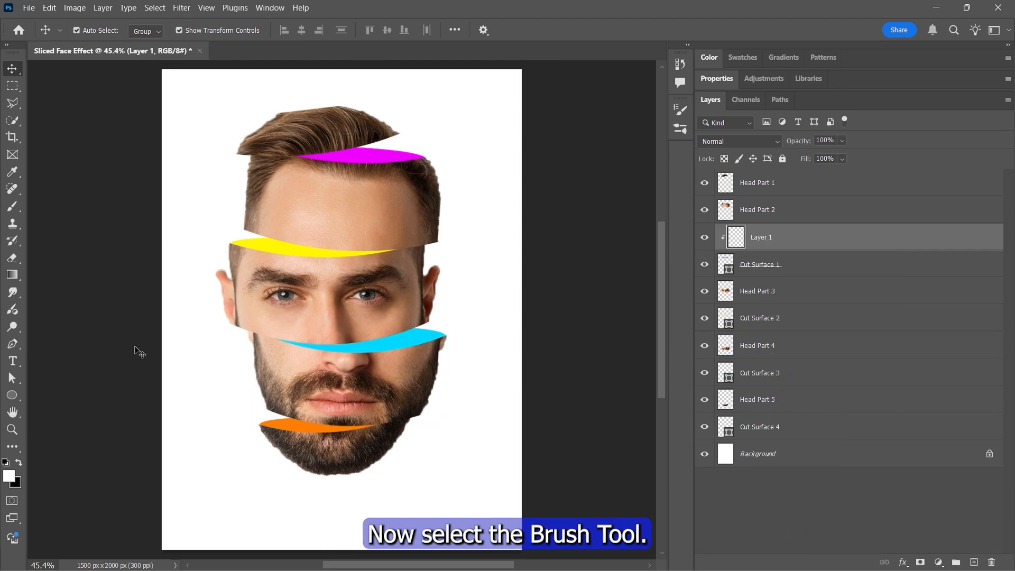
- Set up the Brush tool with the Soft Round brush at 100 px and black as the foreground colour
{"action": "right_click", "coordinate": [13, 206]}
{"action": "left_click", "coordinate": [71, 206]}
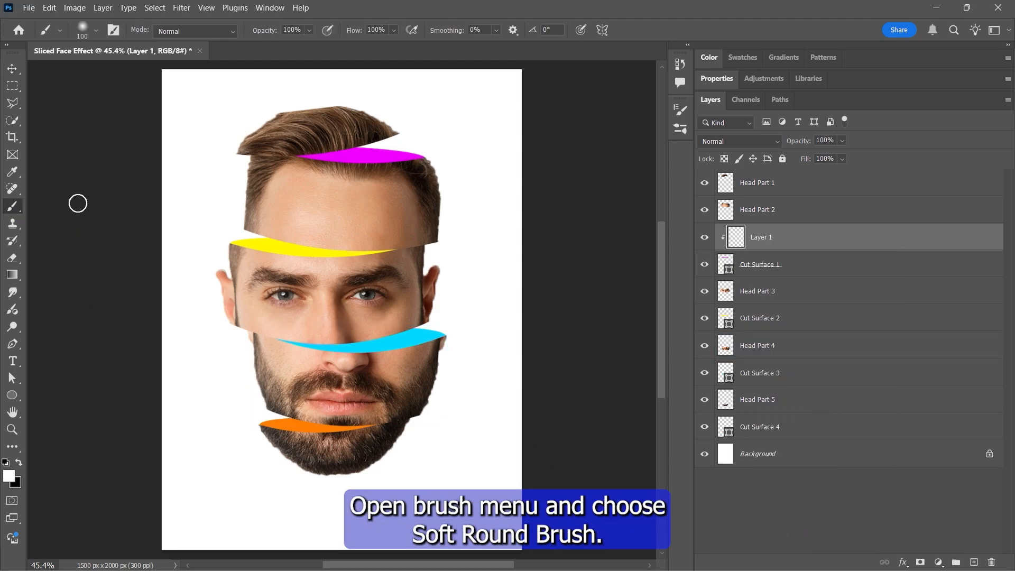
{"action": "left_click", "coordinate": [96, 30]}
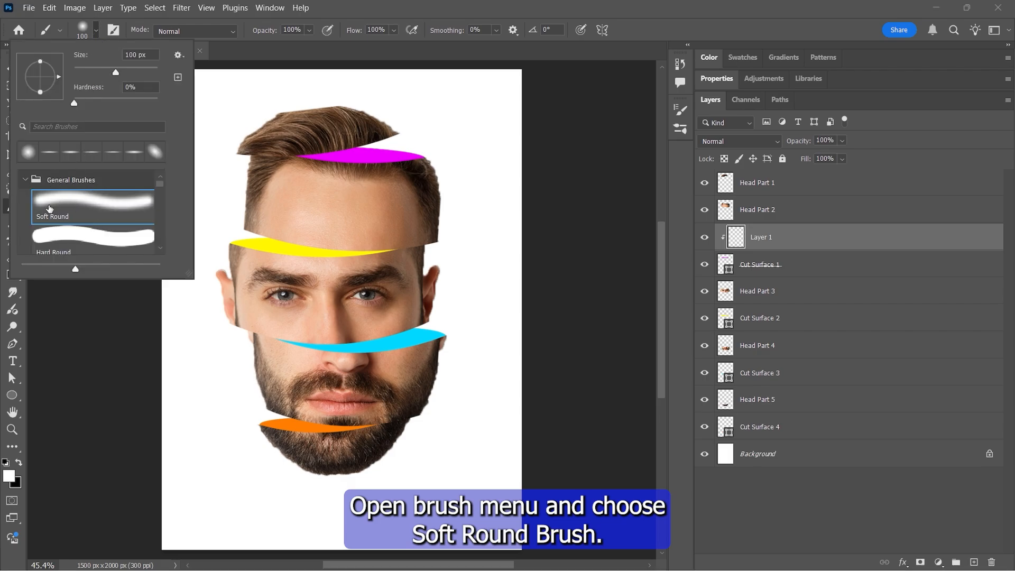
{"action": "double_click", "coordinate": [77, 201]}
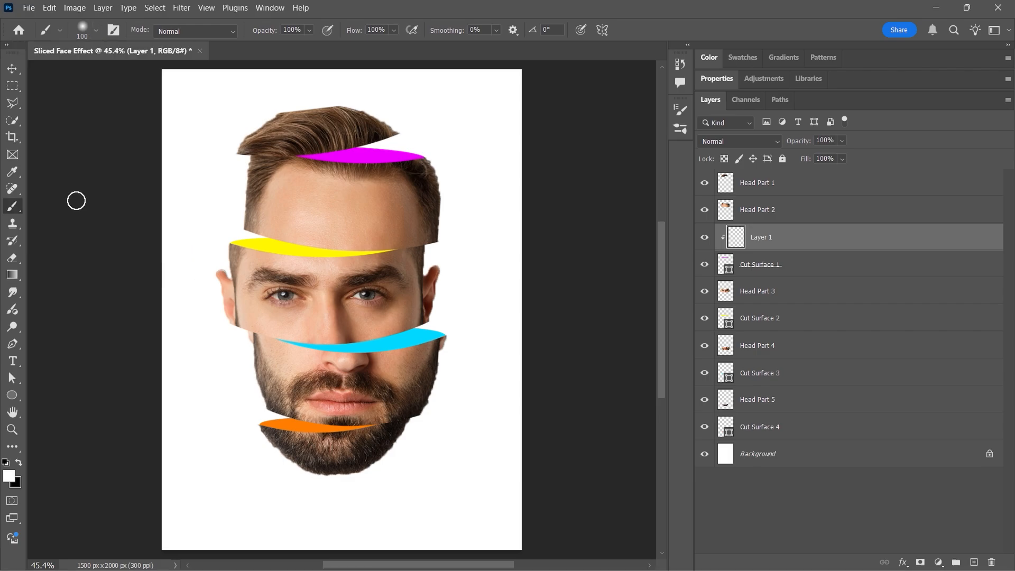
{"action": "left_click", "coordinate": [19, 463]}
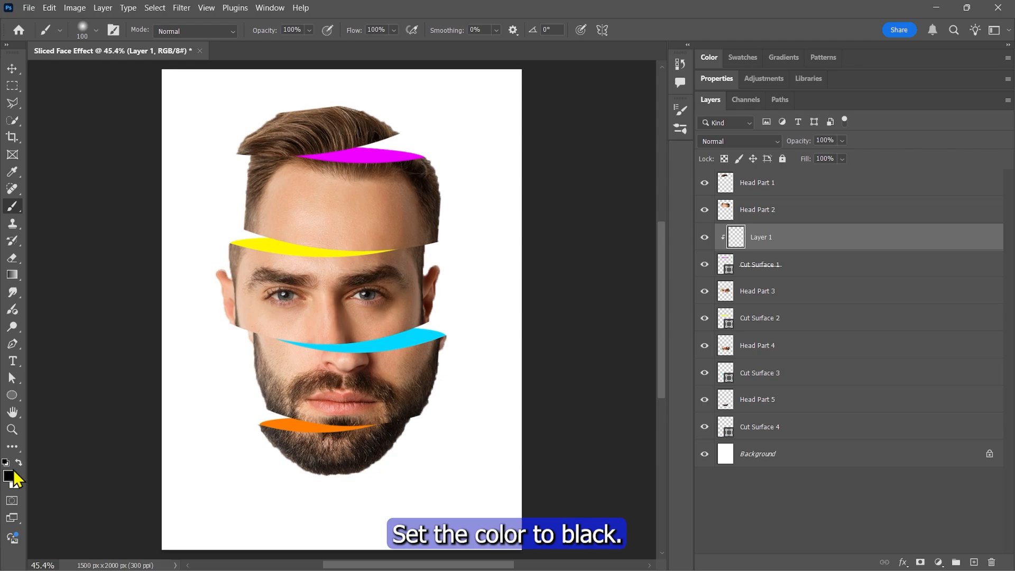
- Paint a soft black shadow along the edges of the magenta cut surface with the 100 px brush, undoing an unwanted stroke
{"action": "scroll", "coordinate": [356, 242], "scroll_direction": "up", "scroll_amount": 5}
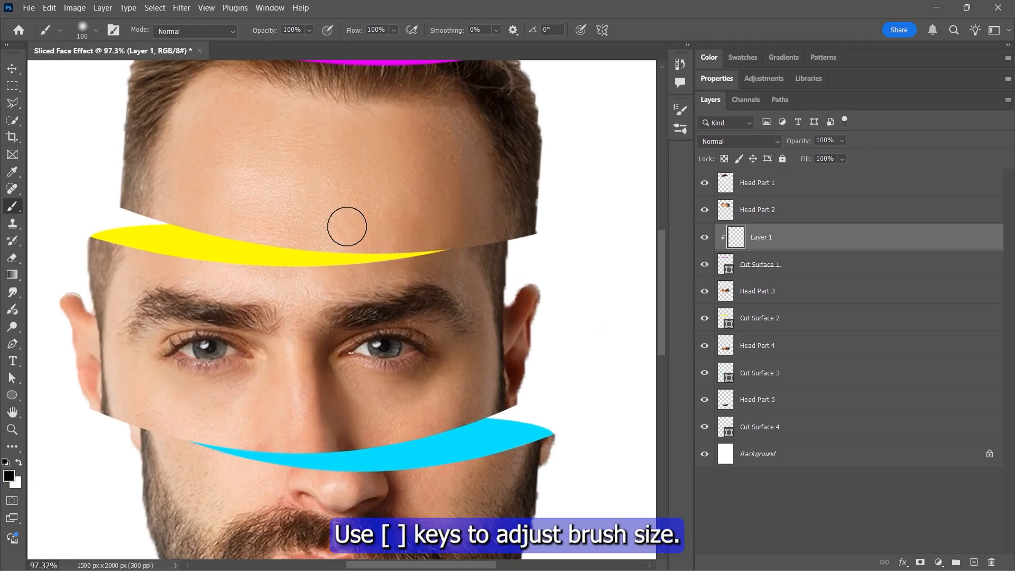
{"action": "key", "text": "bracketright"}
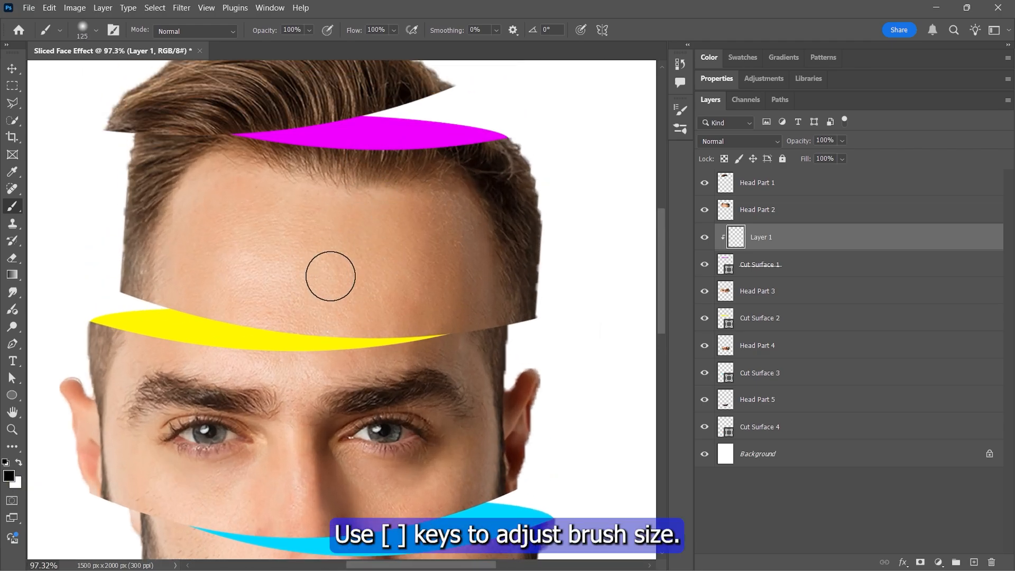
{"action": "scroll", "coordinate": [332, 272], "scroll_direction": "up", "scroll_amount": 4}
{"action": "scroll", "coordinate": [220, 197], "scroll_direction": "up", "scroll_amount": 2}
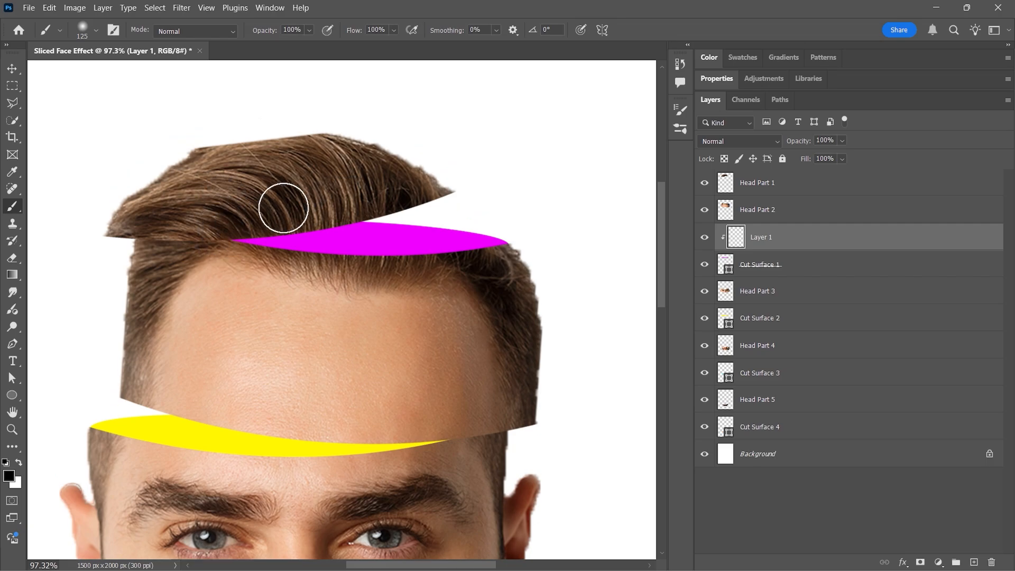
{"action": "key", "text": "bracketleft"}
{"action": "mouse_move", "coordinate": [216, 225]}
{"action": "left_mouse_down"}
{"action": "mouse_move", "coordinate": [275, 216]}
{"action": "mouse_move", "coordinate": [275, 268]}
{"action": "mouse_move", "coordinate": [358, 272]}
{"action": "mouse_move", "coordinate": [360, 284]}
{"action": "mouse_move", "coordinate": [541, 259]}
{"action": "mouse_move", "coordinate": [454, 201]}
{"action": "mouse_move", "coordinate": [304, 213]}
{"action": "left_mouse_up"}
{"action": "key", "text": "ctrl+z"}
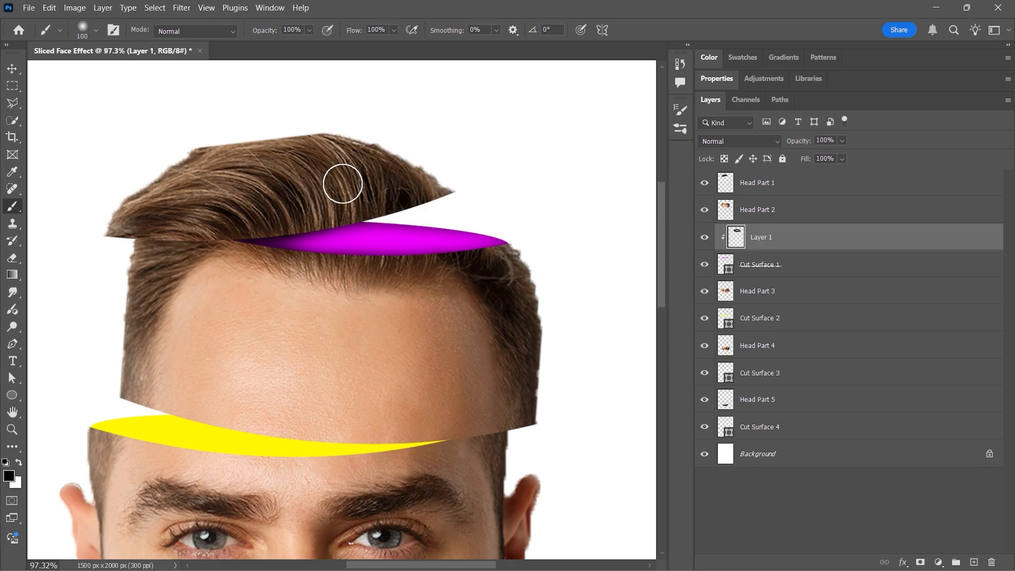
- Lower the brush opacity to 30% and darken the magenta cut surface with another stroke beneath the hair slice
{"action": "left_click", "coordinate": [311, 32]}
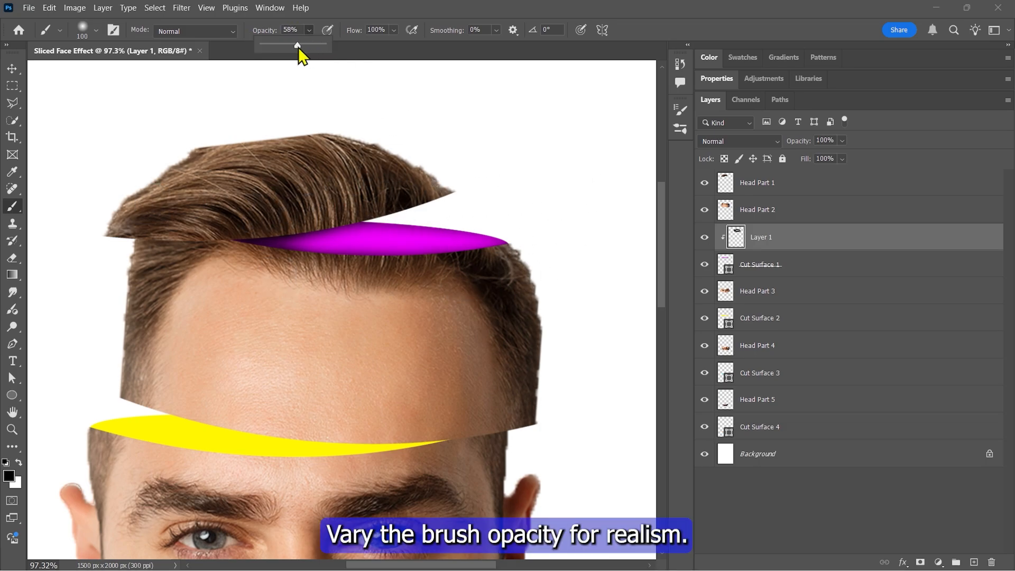
{"action": "left_click_drag", "start_coordinate": [289, 47], "coordinate": [281, 46]}
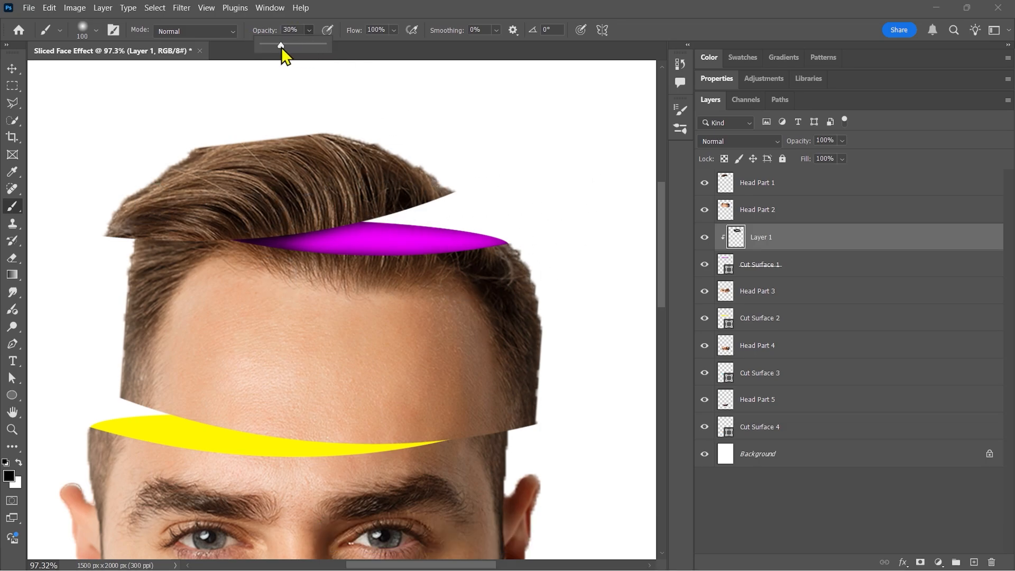
{"action": "left_click_drag", "start_coordinate": [262, 236], "coordinate": [439, 208]}
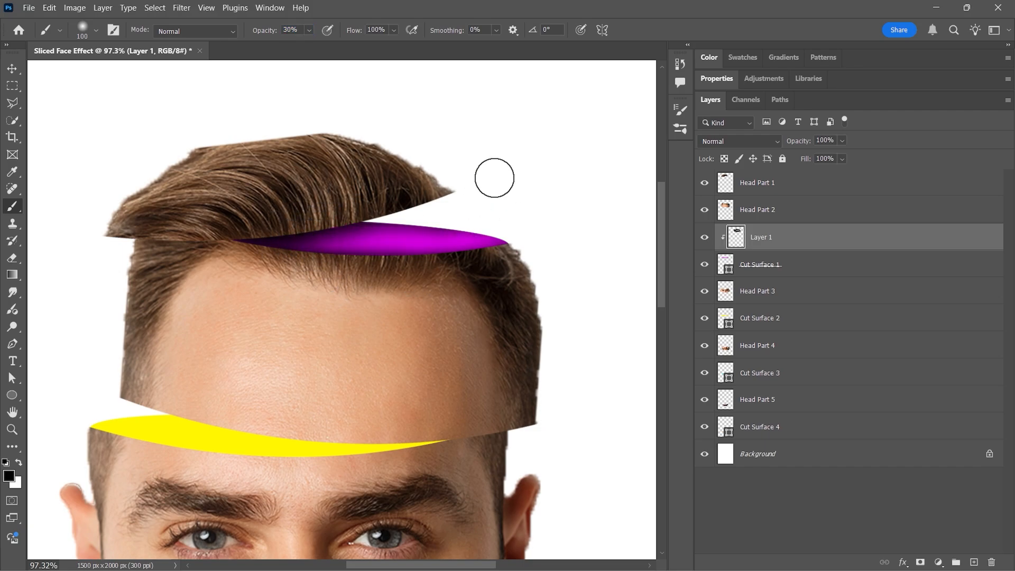
- Rename the clipped shadow layer as Cut Surface 1 Shadow
{"action": "scroll", "coordinate": [556, 197], "scroll_direction": "down", "scroll_amount": 5}
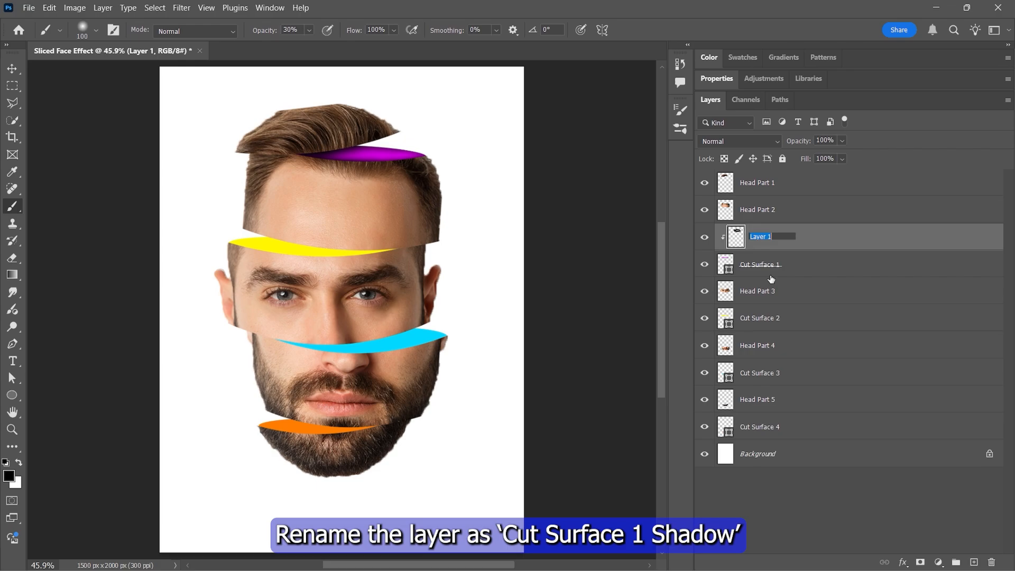
{"action": "type", "text": "hadow"}
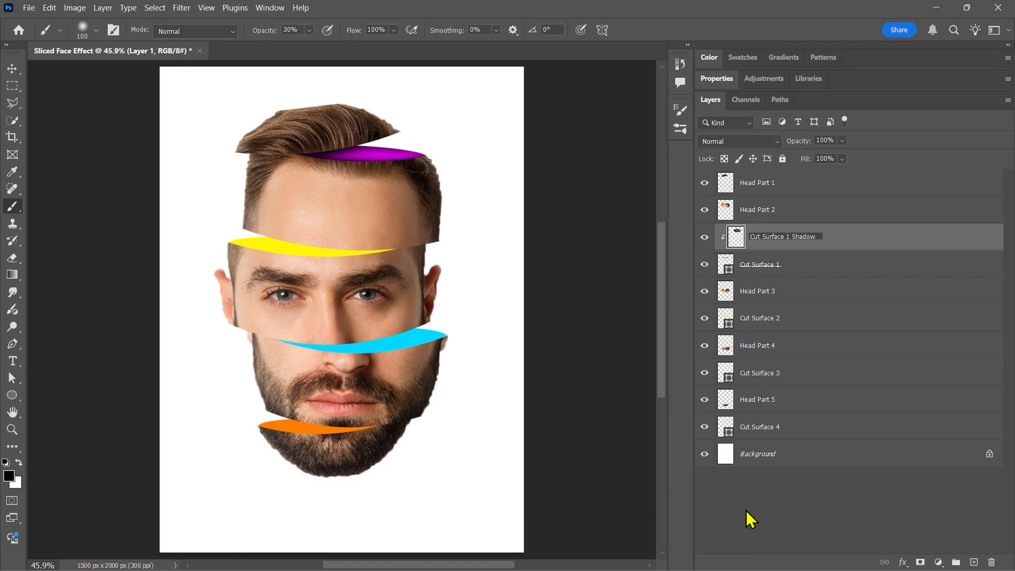
- Add a new layer above Cut Surface 2 and clip it to that surface
{"action": "key", "text": "Return"}
{"action": "left_click", "coordinate": [735, 323]}
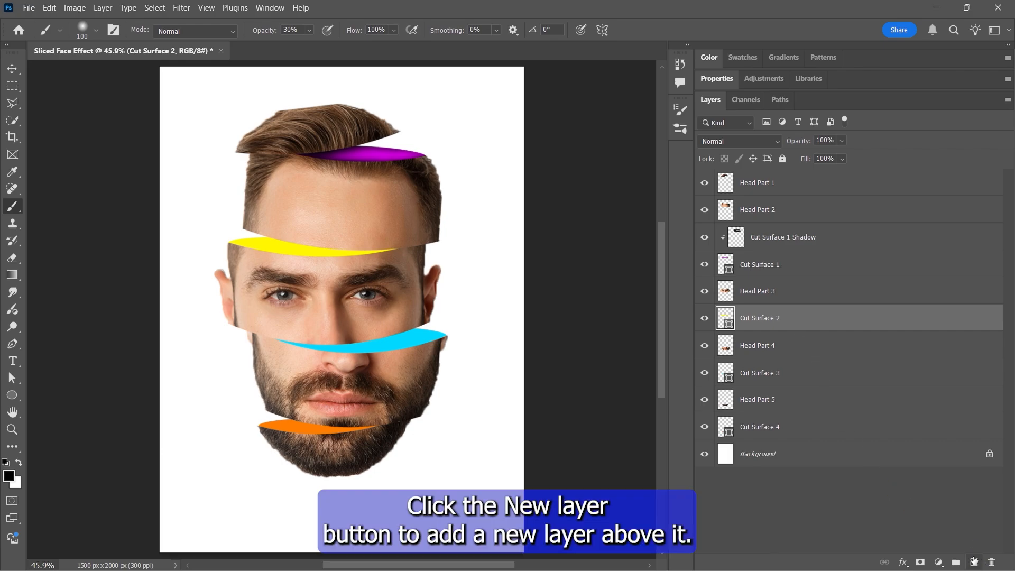
{"action": "left_click", "coordinate": [974, 563]}
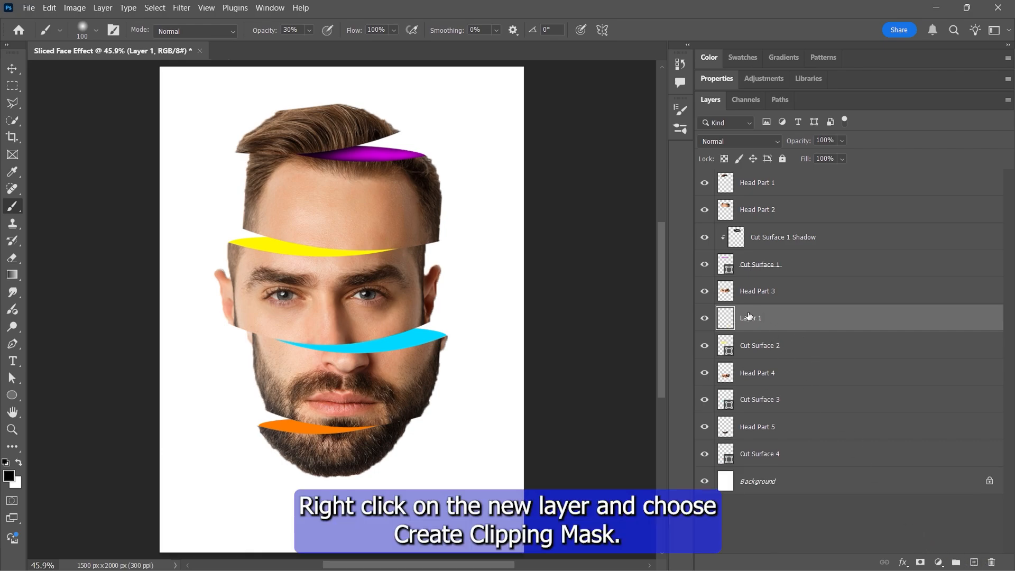
{"action": "right_click", "coordinate": [768, 313]}
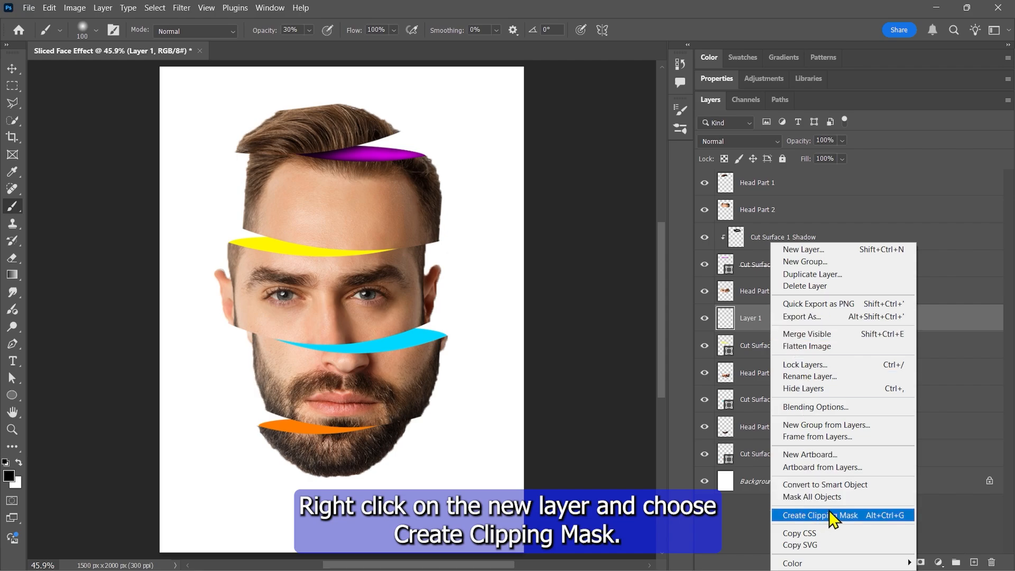
{"action": "left_click", "coordinate": [803, 516]}
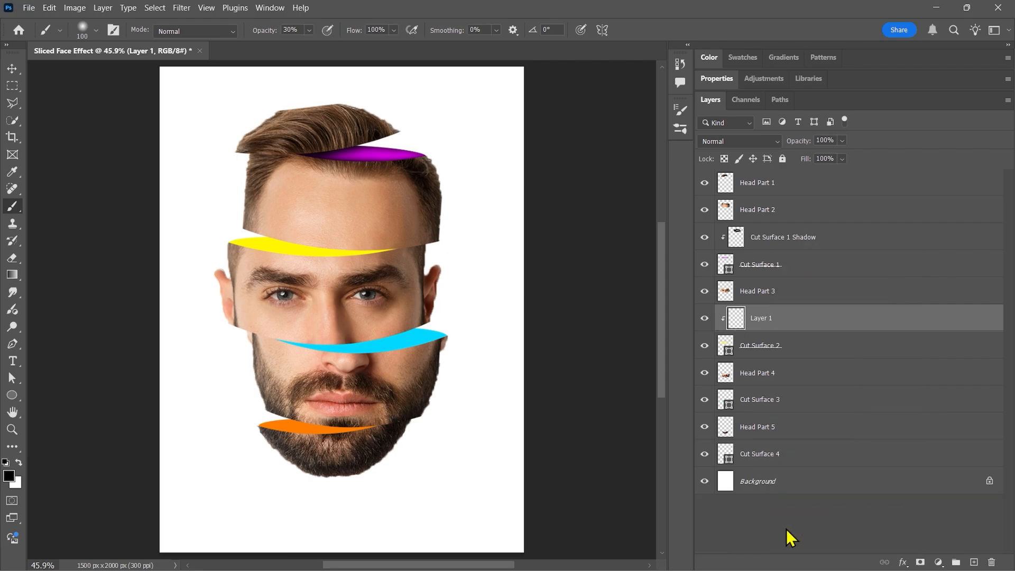
- Set the brush opacity to 100% and paint a soft black shadow along the edges of the yellow cut surface
{"action": "key", "text": "0"}
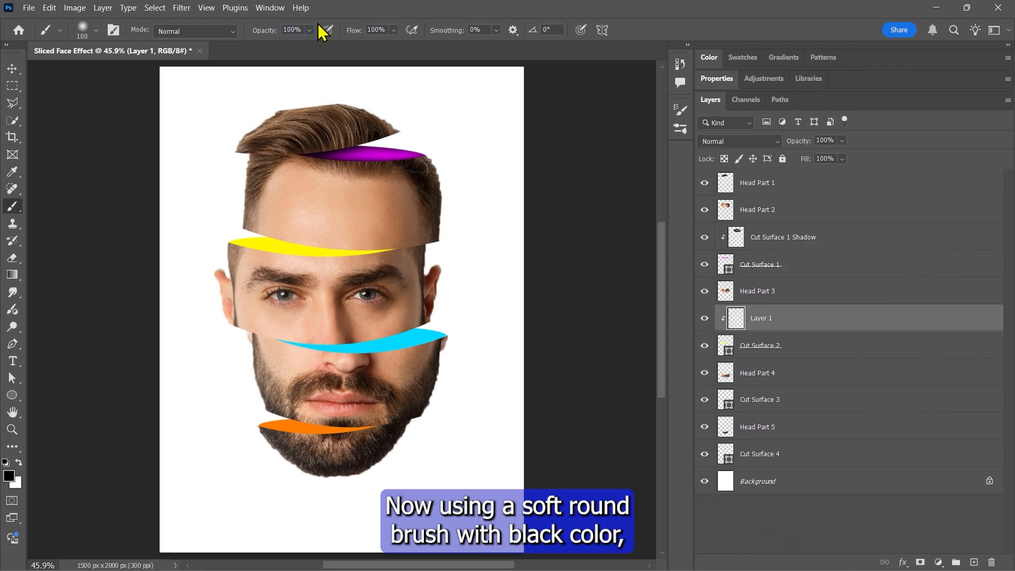
{"action": "scroll", "coordinate": [312, 218], "scroll_direction": "up", "scroll_amount": 3}
{"action": "scroll", "coordinate": [312, 218], "scroll_direction": "up", "scroll_amount": 2}
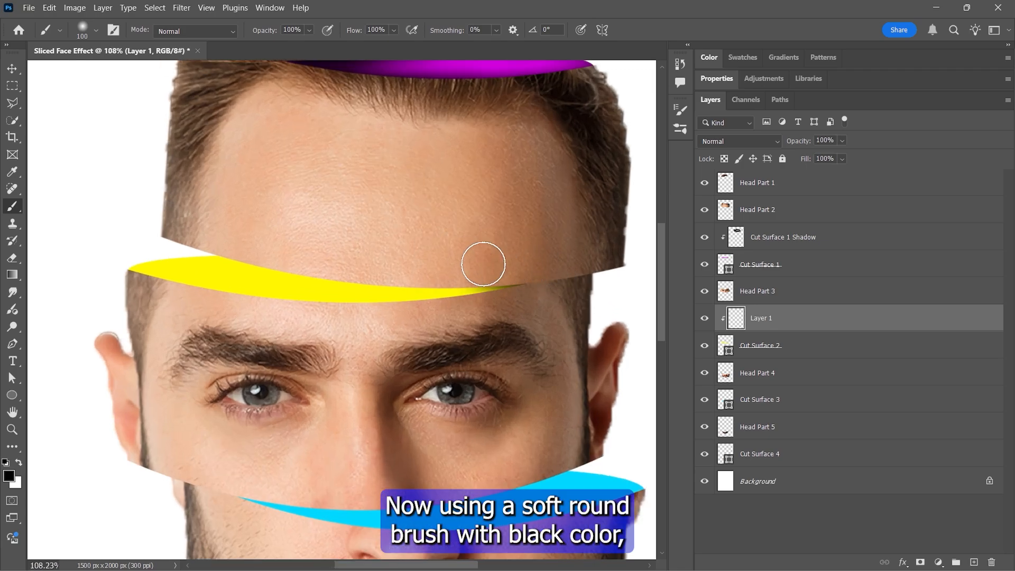
{"action": "mouse_move", "coordinate": [478, 260]}
{"action": "left_mouse_down"}
{"action": "mouse_move", "coordinate": [180, 226]}
{"action": "mouse_move", "coordinate": [109, 280]}
{"action": "mouse_move", "coordinate": [180, 224]}
{"action": "mouse_move", "coordinate": [140, 231]}
{"action": "mouse_move", "coordinate": [72, 288]}
{"action": "mouse_move", "coordinate": [351, 252]}
{"action": "mouse_move", "coordinate": [548, 255]}
{"action": "mouse_move", "coordinate": [430, 329]}
{"action": "mouse_move", "coordinate": [132, 309]}
{"action": "left_mouse_up"}
- Lower the brush opacity to 30% and darken the yellow cut surface beneath the forehead slice
{"action": "left_click", "coordinate": [309, 30]}
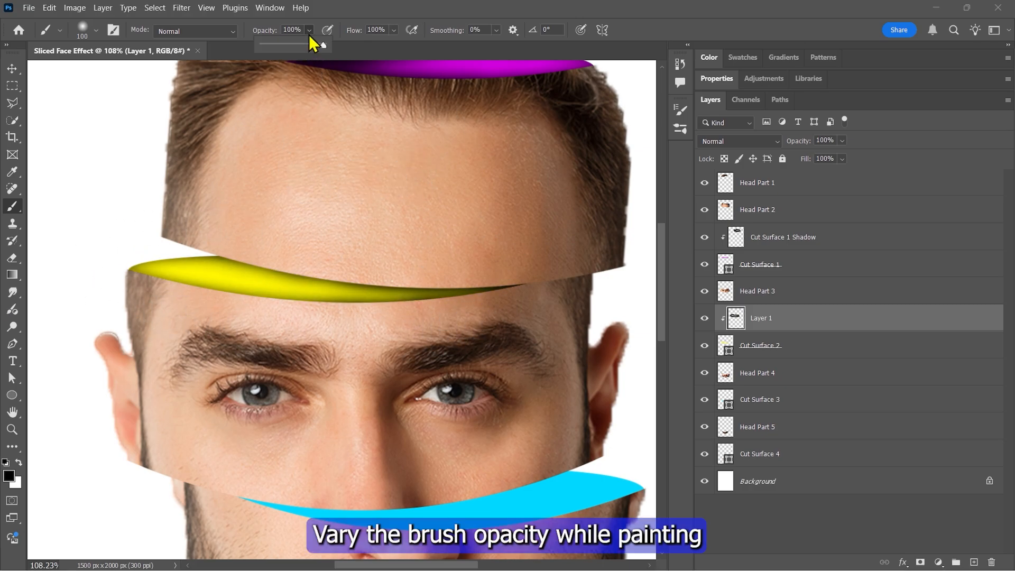
{"action": "left_click_drag", "start_coordinate": [278, 47], "coordinate": [280, 47]}
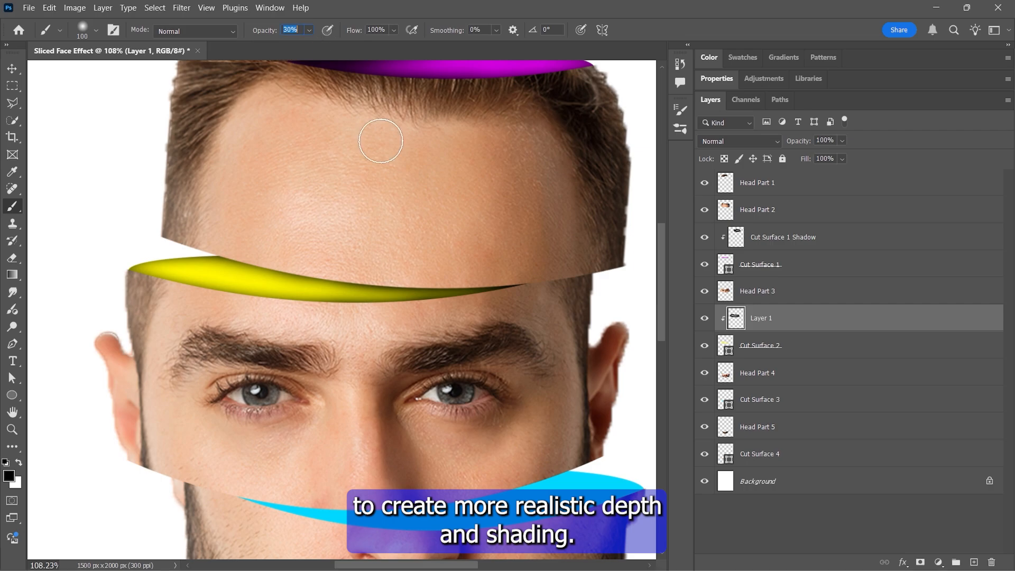
{"action": "left_click_drag", "start_coordinate": [451, 271], "coordinate": [255, 254]}
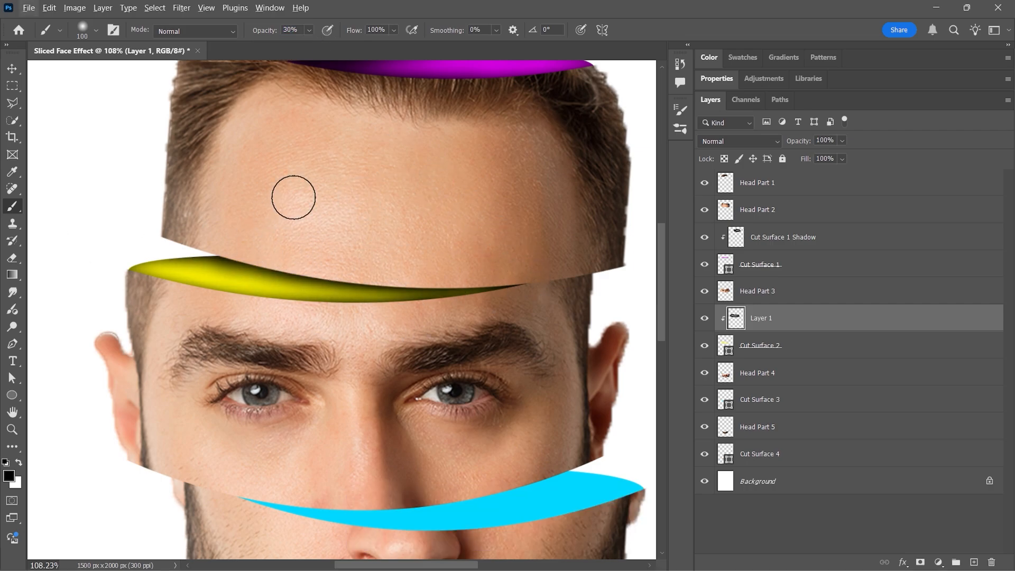
- Rename the clipped layer above Cut Surface 2 as Cut Surface 2 Shadow
{"action": "key", "text": "ctrl+0"}
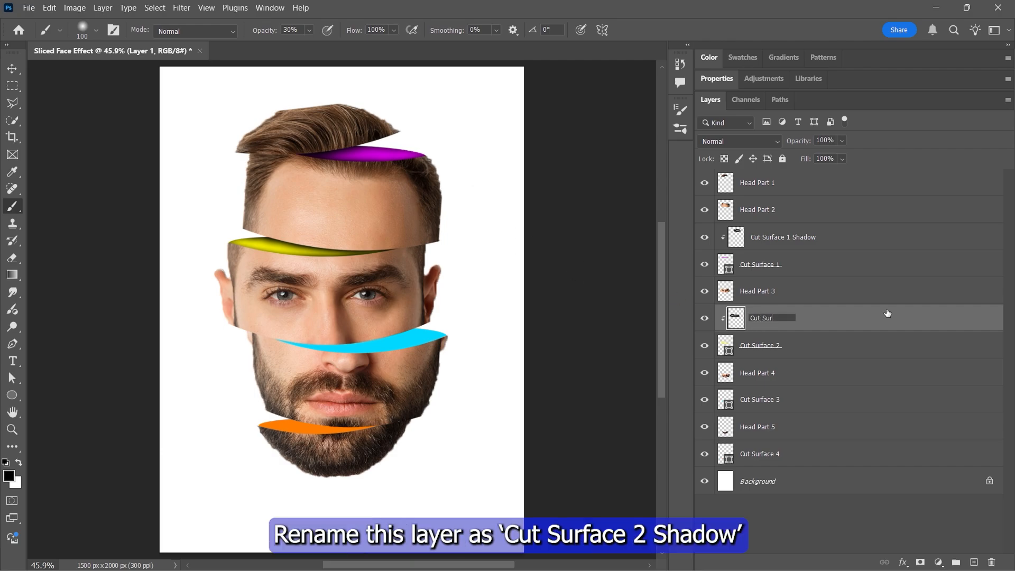
{"action": "type", "text": "Shadow"}
{"action": "key", "text": "Return"}
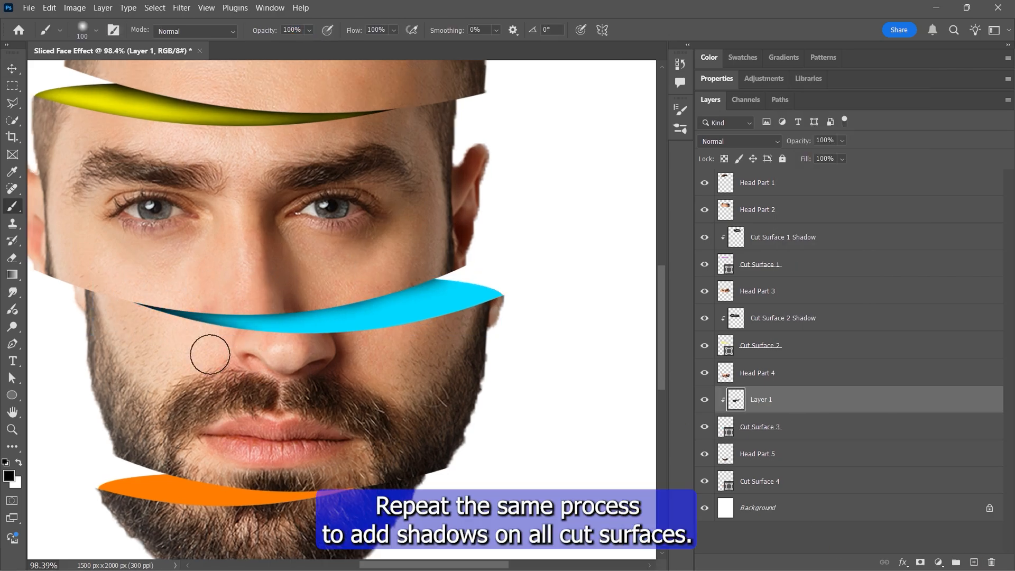
- Paint soft black shadows along the edges of the cyan cut surface and name the clipped layer Cut Surface 3 Shadow
{"action": "mouse_move", "coordinate": [211, 351]}
{"action": "left_mouse_down"}
{"action": "mouse_move", "coordinate": [266, 284]}
{"action": "mouse_move", "coordinate": [332, 363]}
{"action": "mouse_move", "coordinate": [344, 246]}
{"action": "mouse_move", "coordinate": [359, 350]}
{"action": "mouse_move", "coordinate": [103, 288]}
{"action": "left_mouse_up"}
{"action": "scroll", "coordinate": [529, 353], "scroll_direction": "down", "scroll_amount": 3}
{"action": "scroll", "coordinate": [217, 321], "scroll_direction": "up", "scroll_amount": 4}
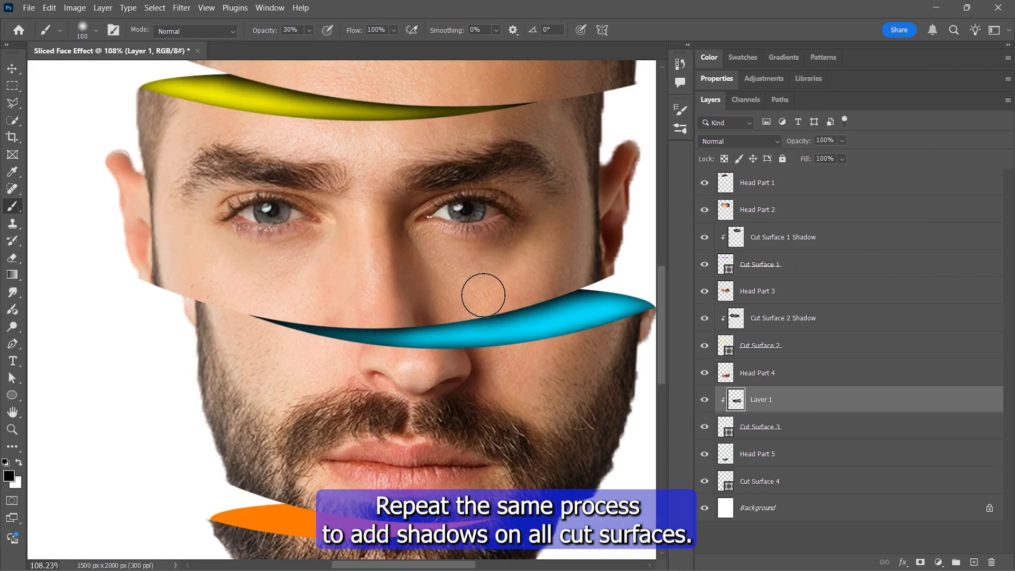
{"action": "left_click_drag", "start_coordinate": [483, 295], "coordinate": [421, 296]}
{"action": "key", "text": "ctrl+0"}
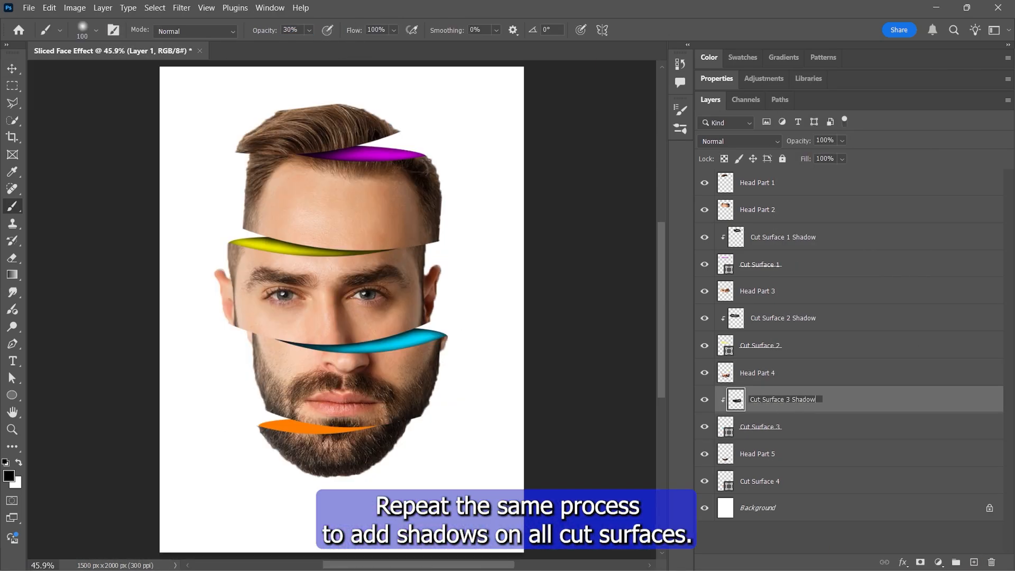
- Shade the orange cut surface with soft black strokes on a new clipped layer named Cut Surface 4 Shadow
{"action": "right_click", "coordinate": [778, 482]}
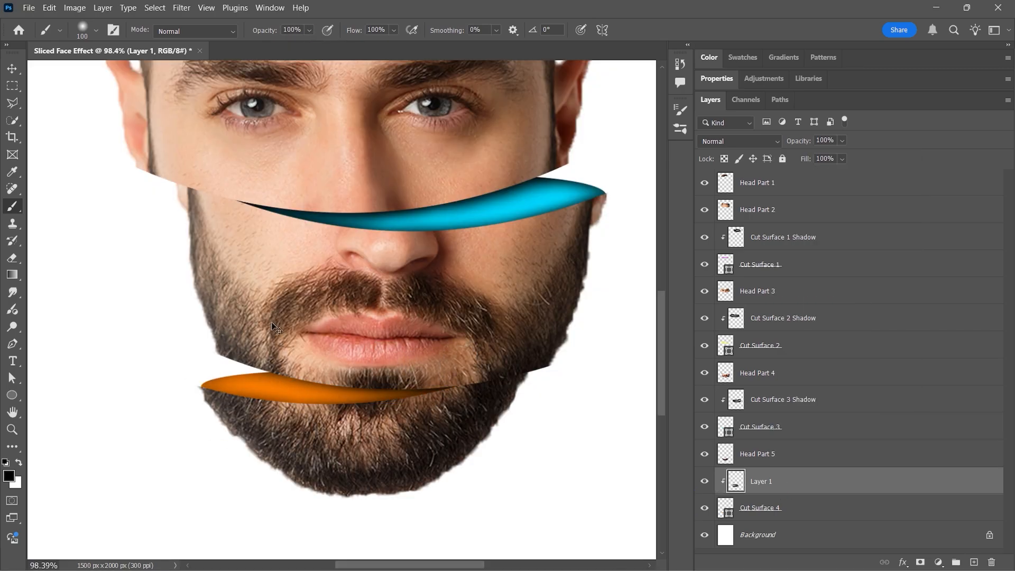
{"action": "mouse_move", "coordinate": [212, 385]}
{"action": "left_mouse_down"}
{"action": "mouse_move", "coordinate": [312, 431]}
{"action": "mouse_move", "coordinate": [449, 404]}
{"action": "left_mouse_up"}
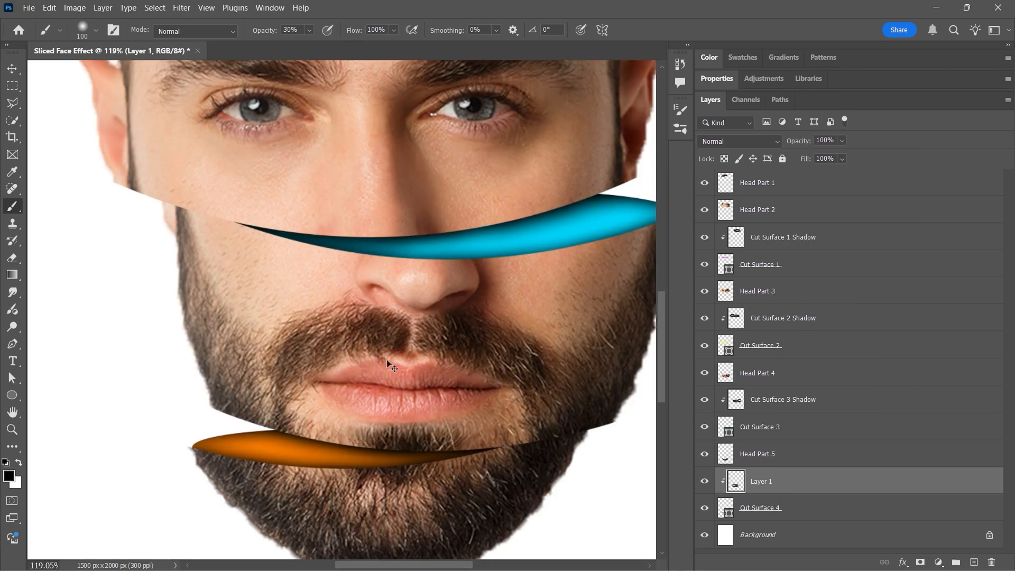
{"action": "key", "text": "ctrl+0"}
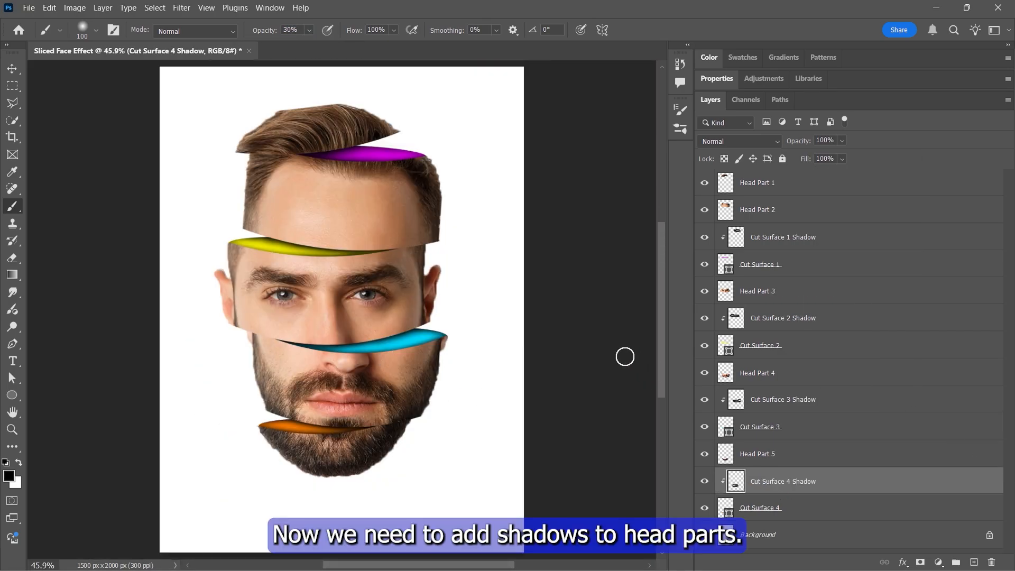
- Add a new layer above Head Part 2 and clip it to that head slice
{"action": "left_click", "coordinate": [743, 210]}
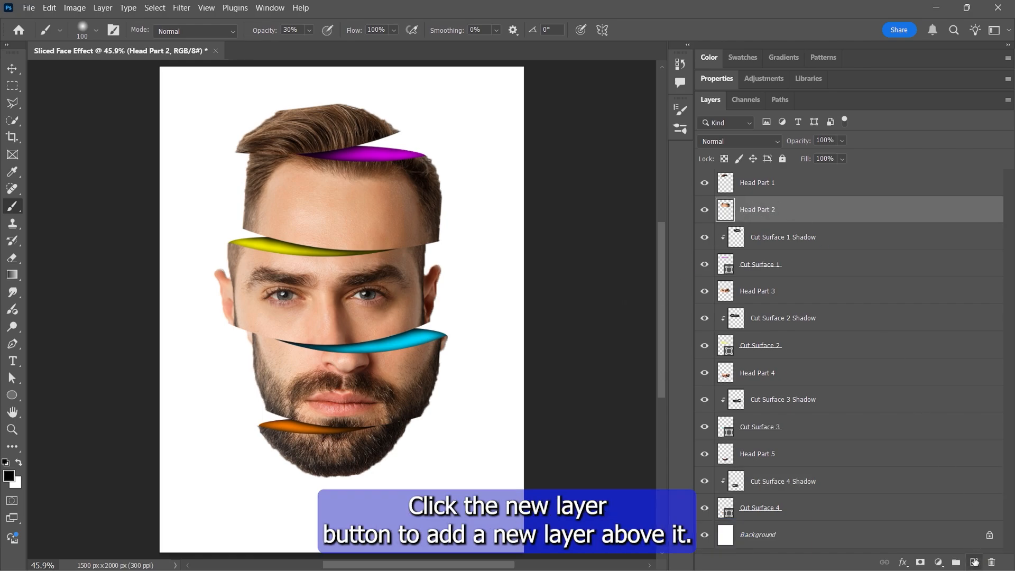
{"action": "left_click", "coordinate": [975, 562]}
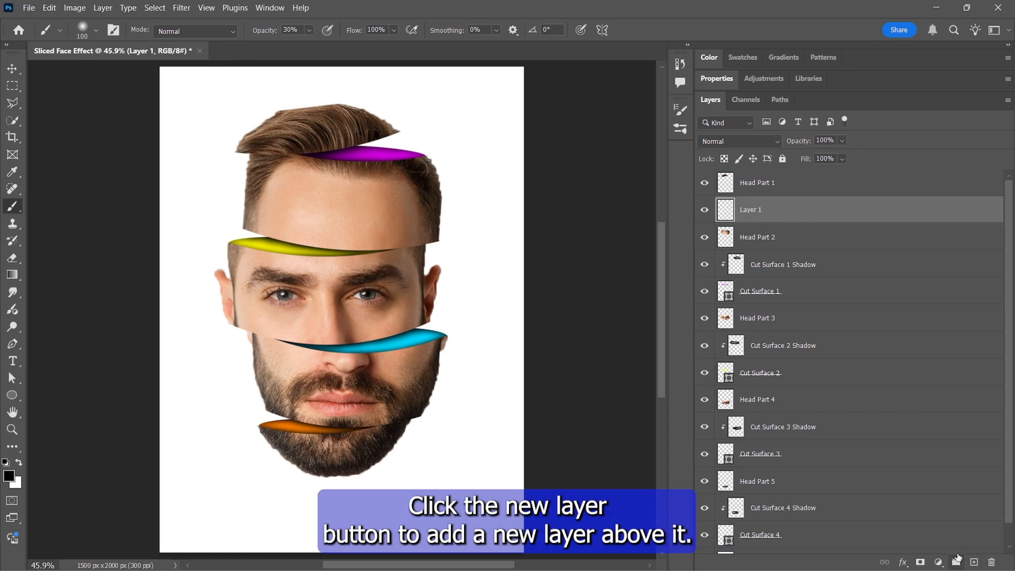
{"action": "right_click", "coordinate": [773, 209]}
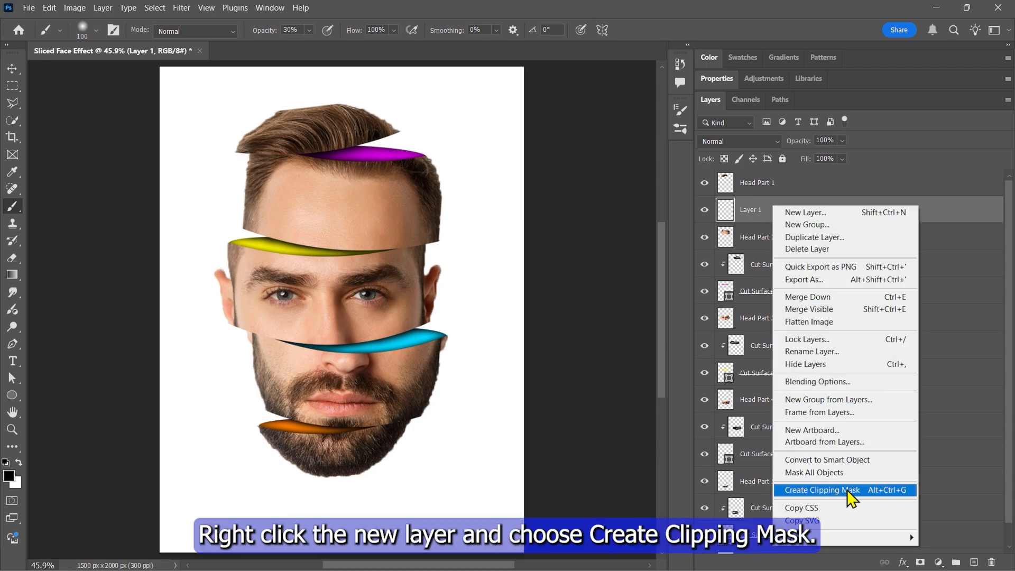
{"action": "left_click", "coordinate": [830, 490]}
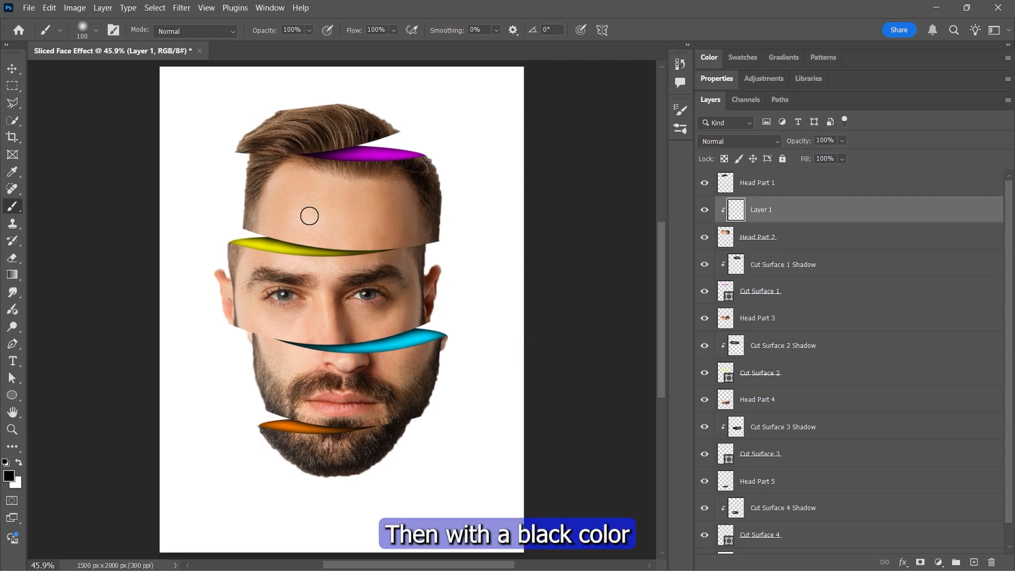
- Enlarge the brush to 150 px and paint black shadows on Head Part 2 beneath the hair slice at 100% and 30% opacity
{"action": "scroll", "coordinate": [267, 167], "scroll_direction": "up", "scroll_amount": 7}
{"action": "scroll", "coordinate": [275, 257], "scroll_direction": "up", "scroll_amount": 2}
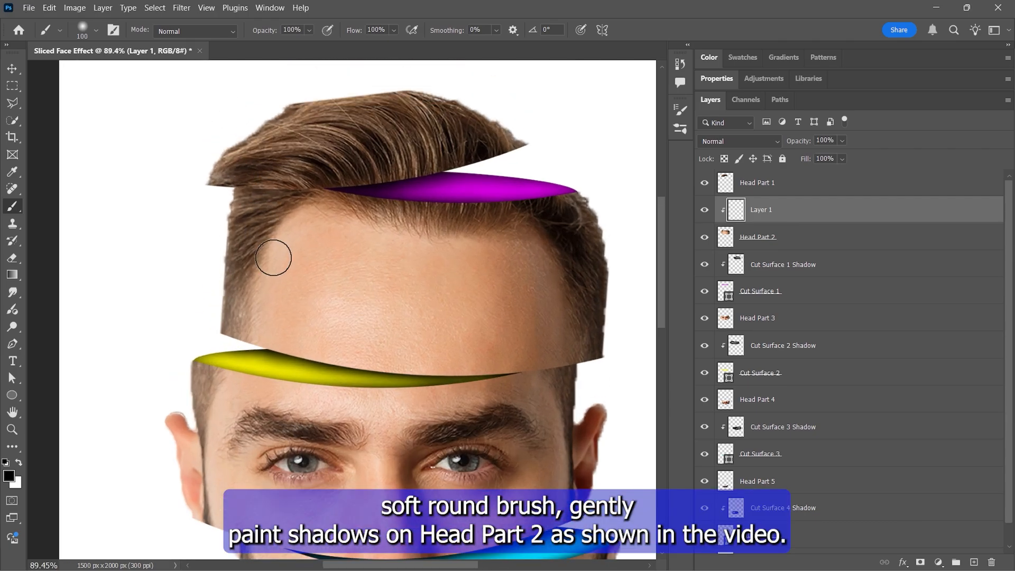
{"action": "key", "text": "bracketright"}
{"action": "key", "text": "bracketright"}
{"action": "key", "text": "bracketright"}
{"action": "key", "text": "bracketleft"}
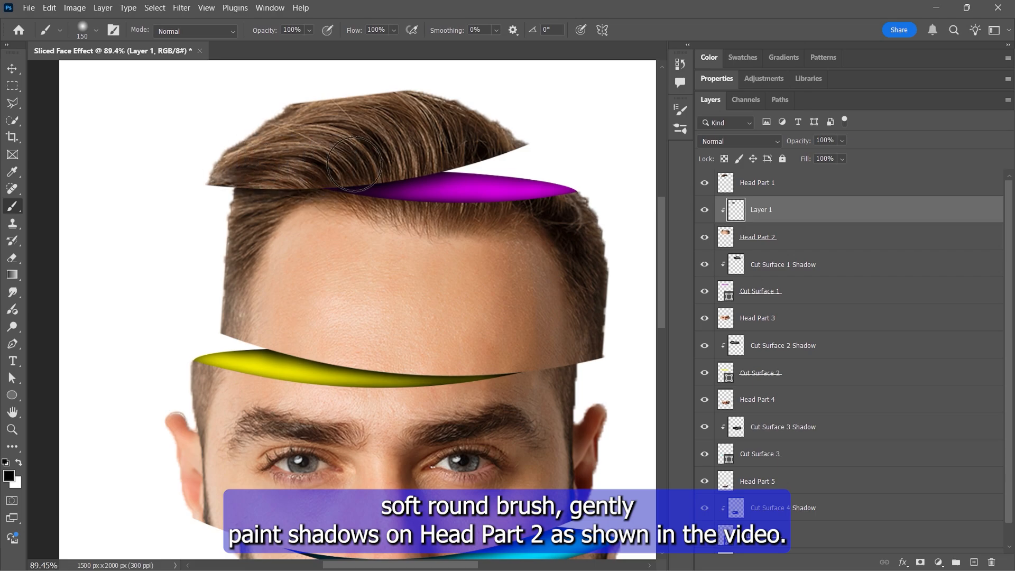
{"action": "key", "text": "3"}
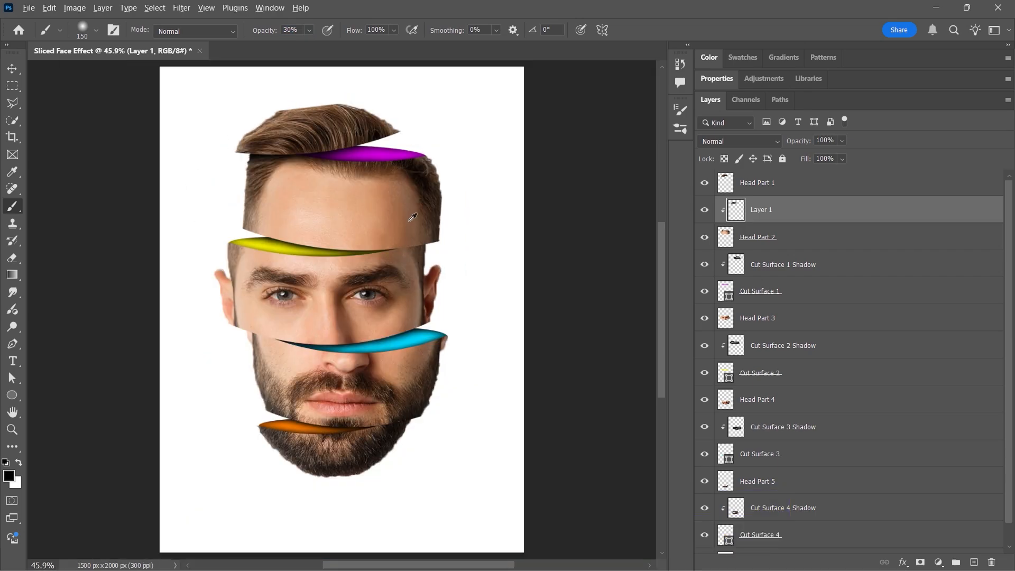
- Rename the clipped layer above Head Part 2 as Head Part 2 Shadow
{"action": "double_click", "coordinate": [761, 209]}
{"action": "type", "text": "H"}
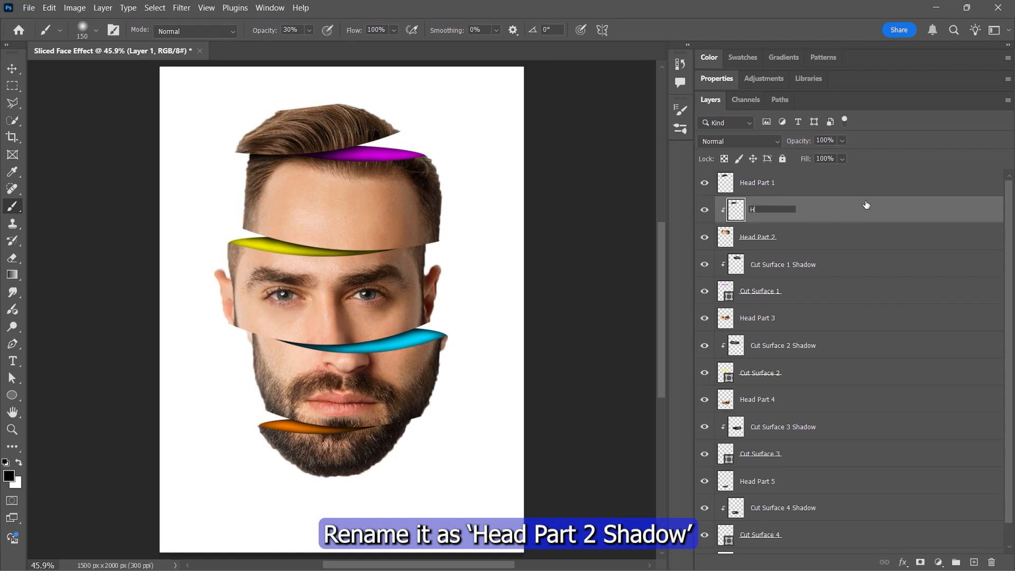
{"action": "type", "text": "ead Part 2 Shadow"}
{"action": "key", "text": "Return"}
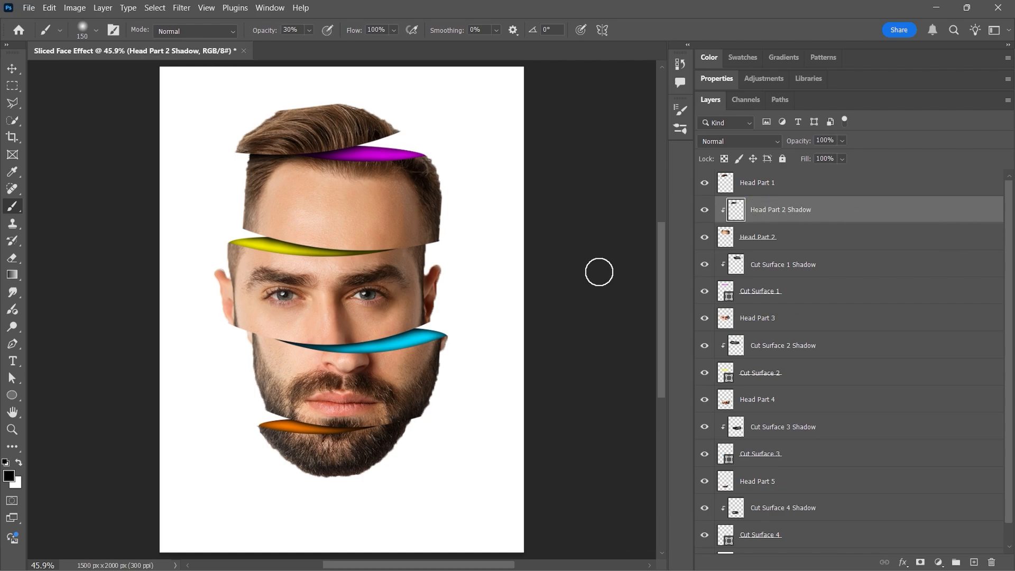
- Add a new layer above Head Part 3 and clip it to that head slice
{"action": "left_click", "coordinate": [793, 325]}
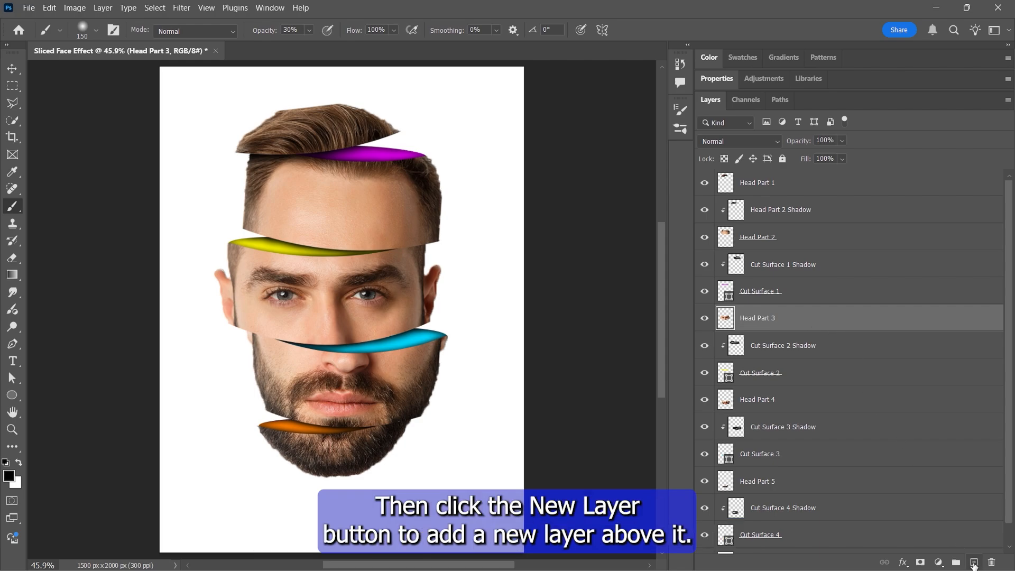
{"action": "left_click", "coordinate": [974, 563]}
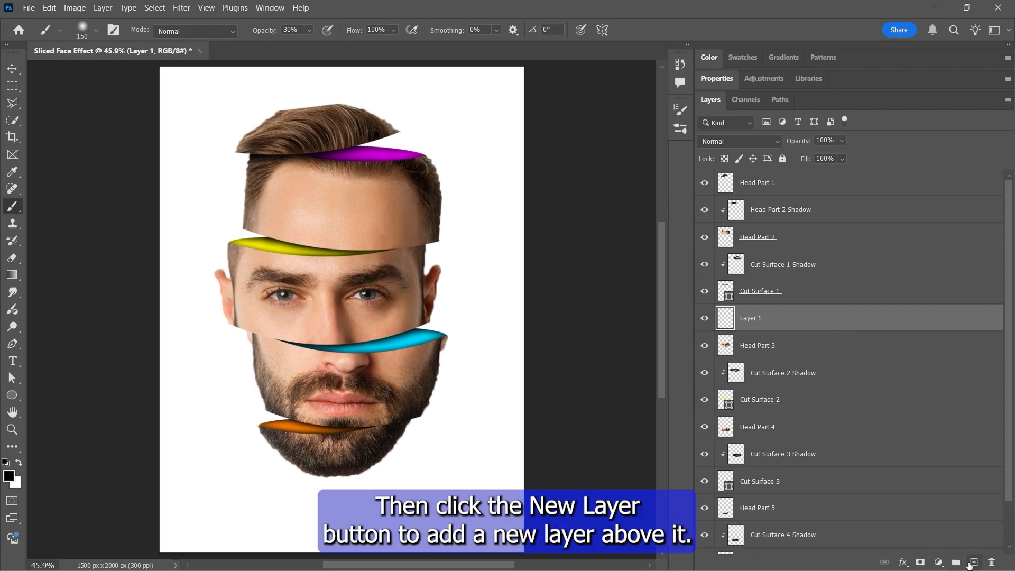
{"action": "right_click", "coordinate": [756, 316]}
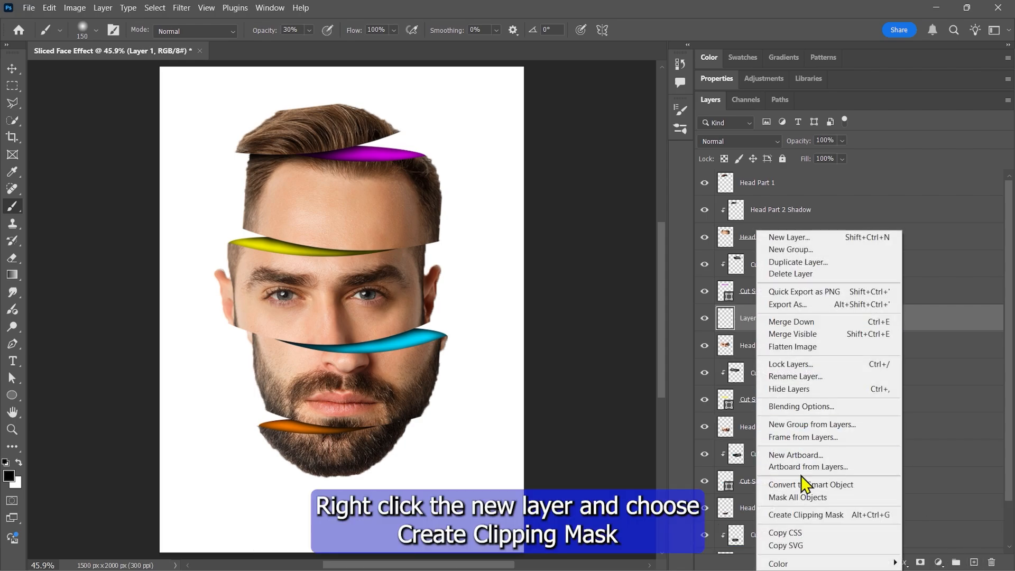
{"action": "left_click", "coordinate": [807, 514]}
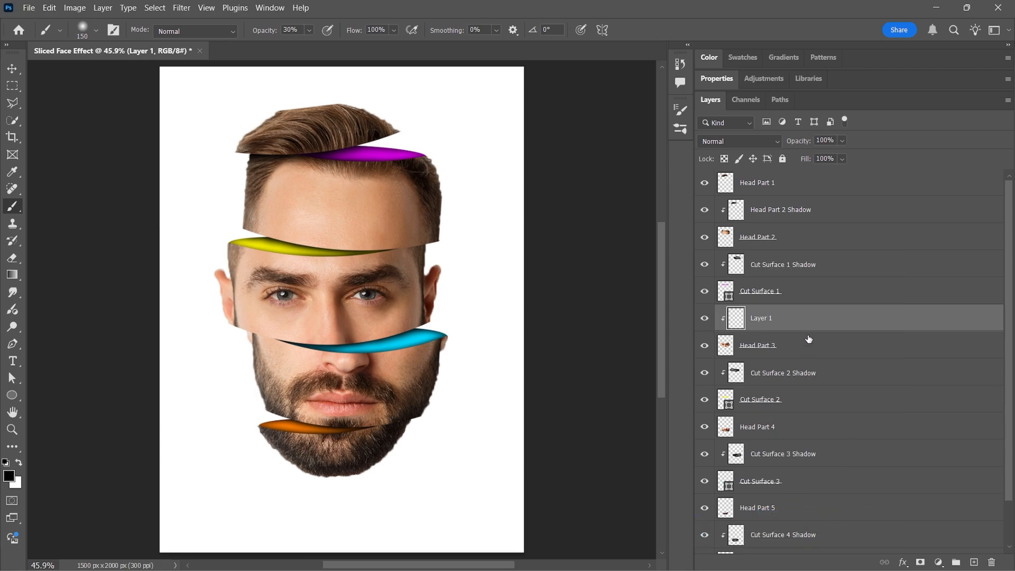
- Paint a soft black shadow on Head Part 3 beneath the forehead slice, starting at 100% brush opacity and lowering it to 30%
{"action": "key", "text": "0"}
{"action": "scroll", "coordinate": [375, 221], "scroll_direction": "up", "scroll_amount": 7}
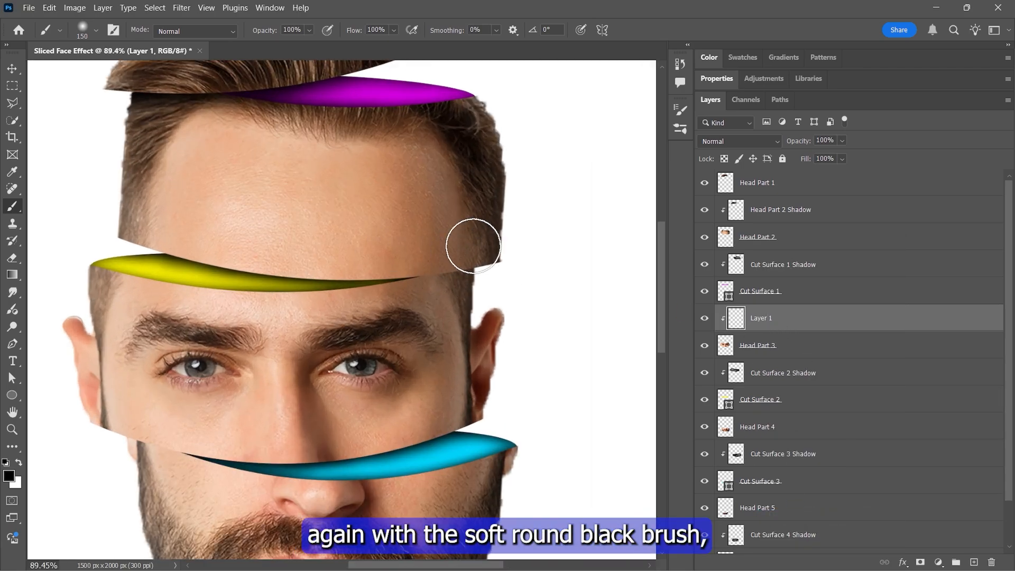
{"action": "mouse_move", "coordinate": [382, 250]}
{"action": "left_mouse_down"}
{"action": "mouse_move", "coordinate": [285, 246]}
{"action": "mouse_move", "coordinate": [415, 246]}
{"action": "mouse_move", "coordinate": [273, 243]}
{"action": "mouse_move", "coordinate": [464, 241]}
{"action": "left_mouse_up"}
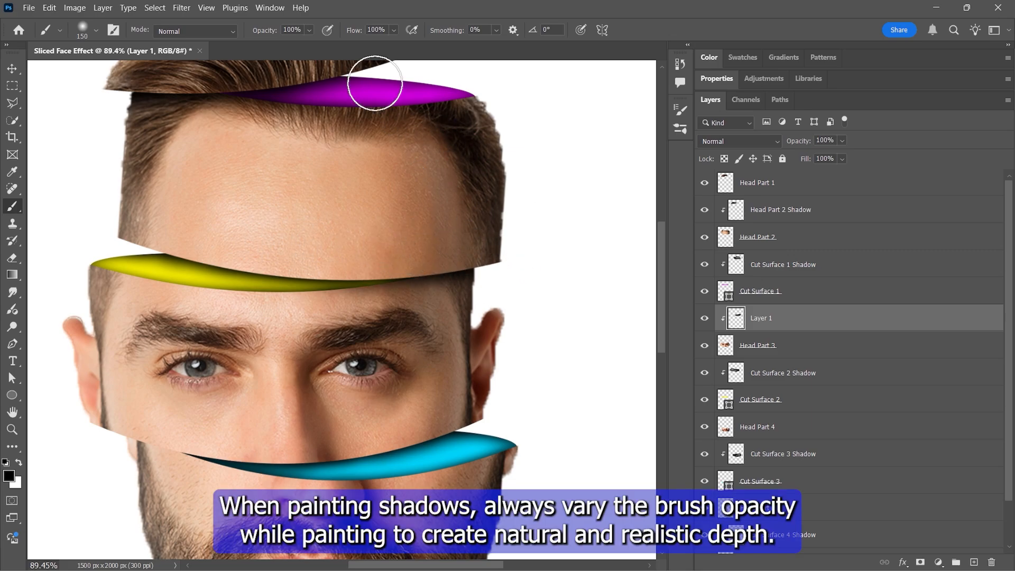
{"action": "left_click", "coordinate": [309, 30]}
{"action": "key", "text": "ctrl+0"}
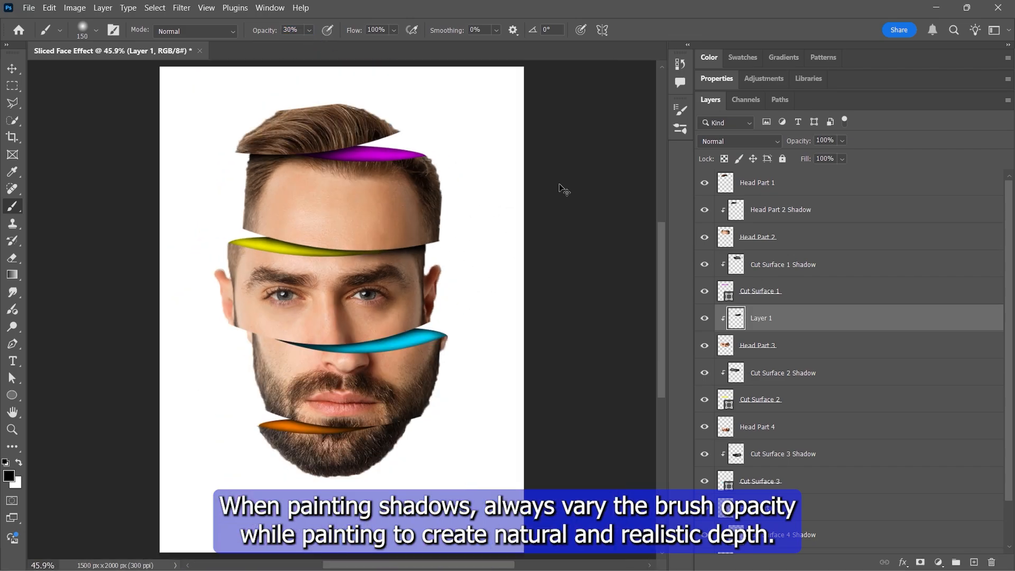
- Rename the clipped layer above Head Part 3 as Head Part 3 Shadow
{"action": "double_click", "coordinate": [760, 319]}
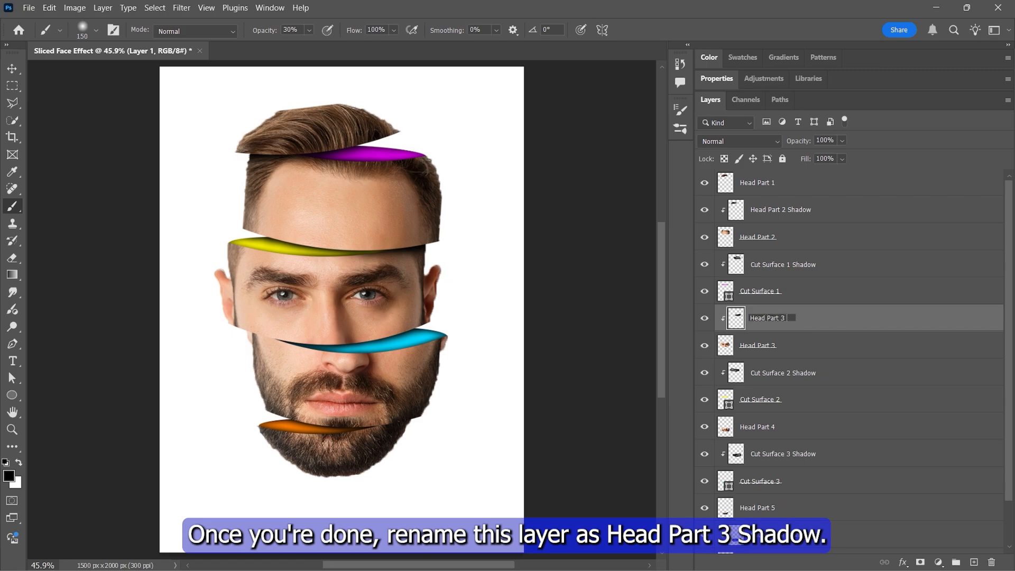
{"action": "type", "text": "Head Part 3 Shadow"}
{"action": "key", "text": "Return"}
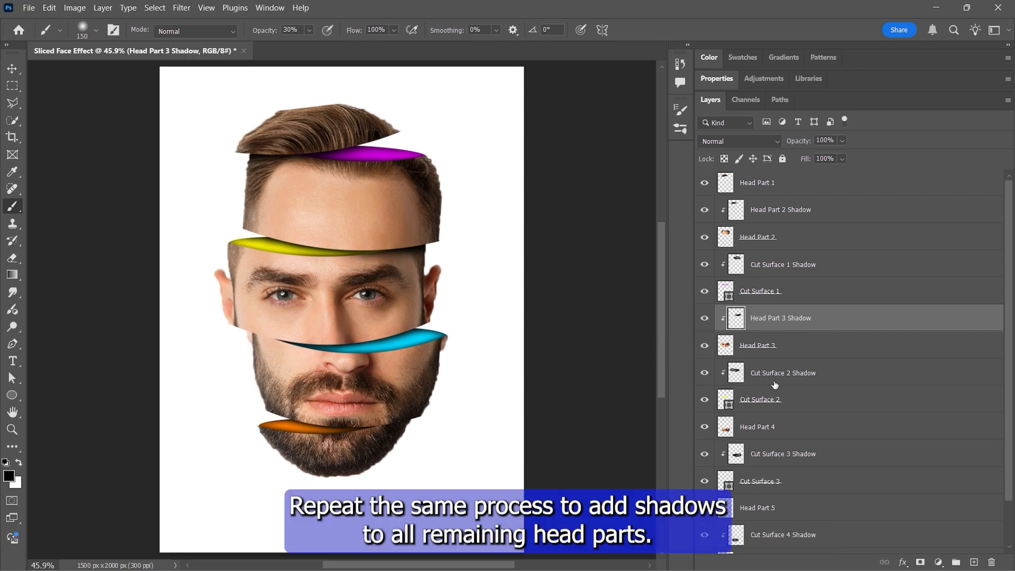
- Add a new layer above Head Part 4 and clip it to that head slice
{"action": "left_click", "coordinate": [771, 429]}
{"action": "key", "text": "ctrl+alt+shift+n"}
{"action": "left_click", "coordinate": [757, 439], "text": "alt"}
- Paint a soft black shadow along the upper edge of Head Part 4 beneath the eye slice
{"action": "scroll", "coordinate": [263, 351], "scroll_direction": "up", "scroll_amount": 7}
{"action": "mouse_move", "coordinate": [235, 296]}
{"action": "left_mouse_down"}
{"action": "mouse_move", "coordinate": [405, 328]}
{"action": "mouse_move", "coordinate": [244, 324]}
{"action": "mouse_move", "coordinate": [386, 338]}
{"action": "left_mouse_up"}
{"action": "key", "text": "ctrl+0"}
{"action": "scroll", "coordinate": [211, 361], "scroll_direction": "up", "scroll_amount": 6}
{"action": "key", "text": "ctrl+0"}
- Rename the clipped layer above Head Part 4 as Head Part 4 Shadow
{"action": "double_click", "coordinate": [761, 427]}
{"action": "type", "text": "Head Part 4 Shadow"}
{"action": "key", "text": "Return"}
- Clip the new layer to Head Part 5 and paint a soft black shadow along that slice's upper edge at 100% brush opacity
{"action": "right_click", "coordinate": [773, 461]}
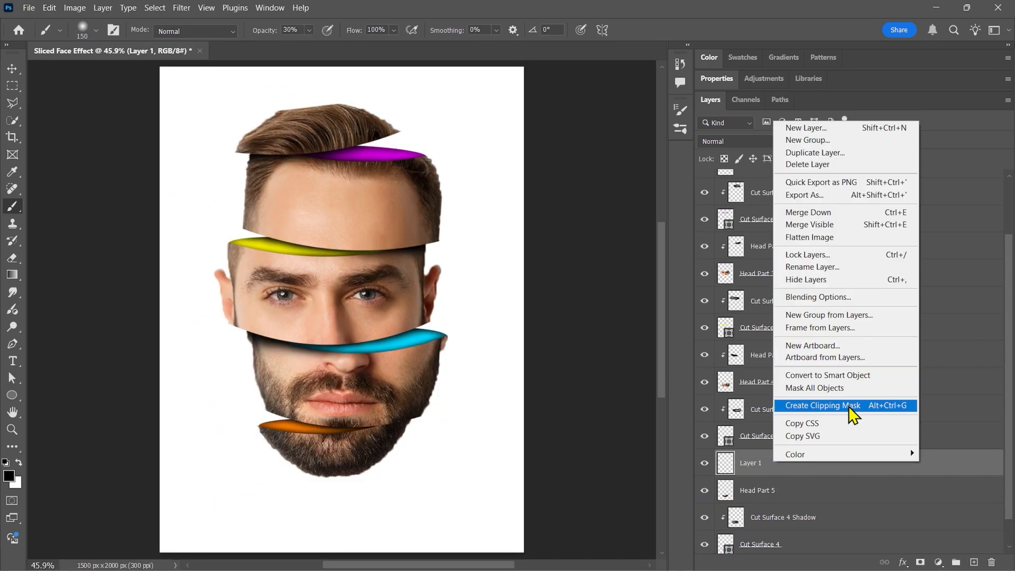
{"action": "left_click", "coordinate": [849, 406]}
{"action": "key", "text": "0"}
{"action": "scroll", "coordinate": [394, 446], "scroll_direction": "up", "scroll_amount": 4}
{"action": "left_click_drag", "start_coordinate": [334, 420], "coordinate": [405, 385]}
{"action": "key", "text": "ctrl+0"}
- Rename the clipped layer above Head Part 5 as Head Part 5 Shadow
{"action": "double_click", "coordinate": [762, 462]}
{"action": "type", "text": "Head Part 5 Shadow"}
{"action": "key", "text": "Return"}
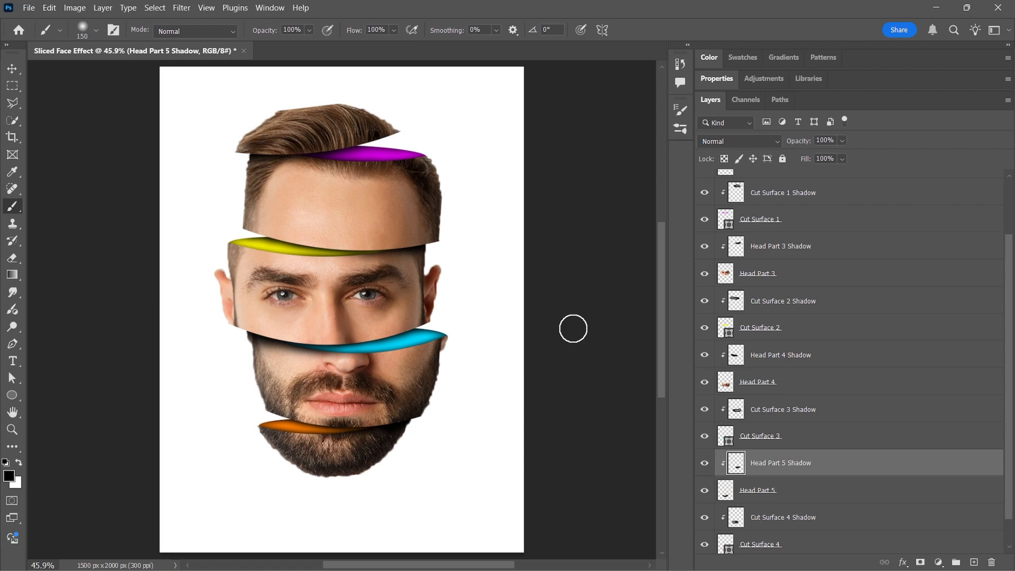
- Reduce the opacity of all head part and cut surface shadow layers together to 90%
{"action": "scroll", "coordinate": [813, 222], "scroll_direction": "up", "scroll_amount": 3}
{"action": "left_click", "coordinate": [812, 211]}
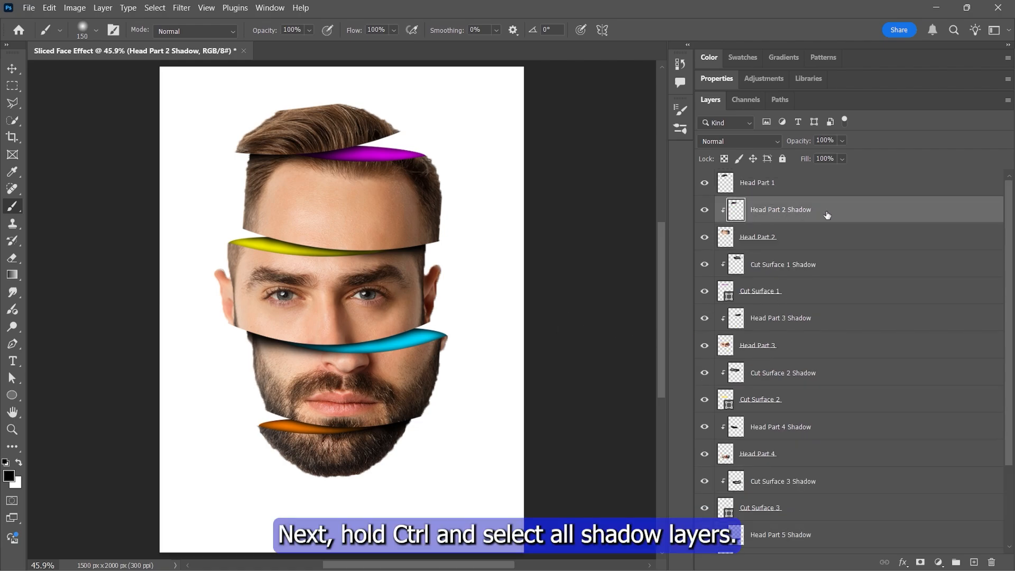
{"action": "left_click", "coordinate": [790, 271], "text": "ctrl"}
{"action": "left_click", "coordinate": [784, 322], "text": "ctrl"}
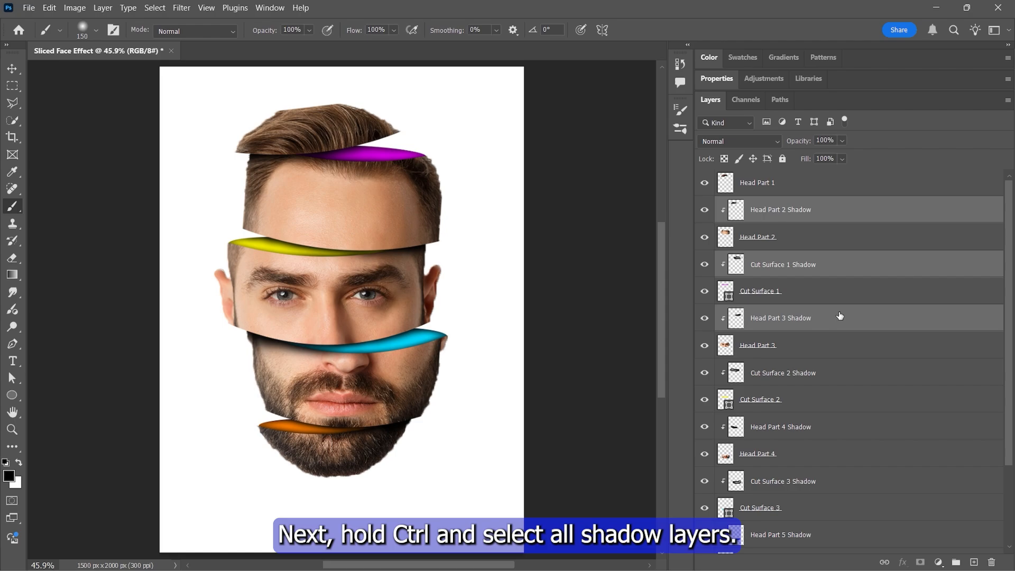
{"action": "left_click", "coordinate": [790, 373], "text": "ctrl"}
{"action": "left_click", "coordinate": [818, 427], "text": "ctrl"}
{"action": "scroll", "coordinate": [819, 401], "scroll_direction": "down", "scroll_amount": 2}
{"action": "left_click", "coordinate": [820, 401], "text": "ctrl"}
{"action": "left_click", "coordinate": [798, 444], "text": "ctrl"}
{"action": "left_click", "coordinate": [791, 479], "text": "ctrl"}
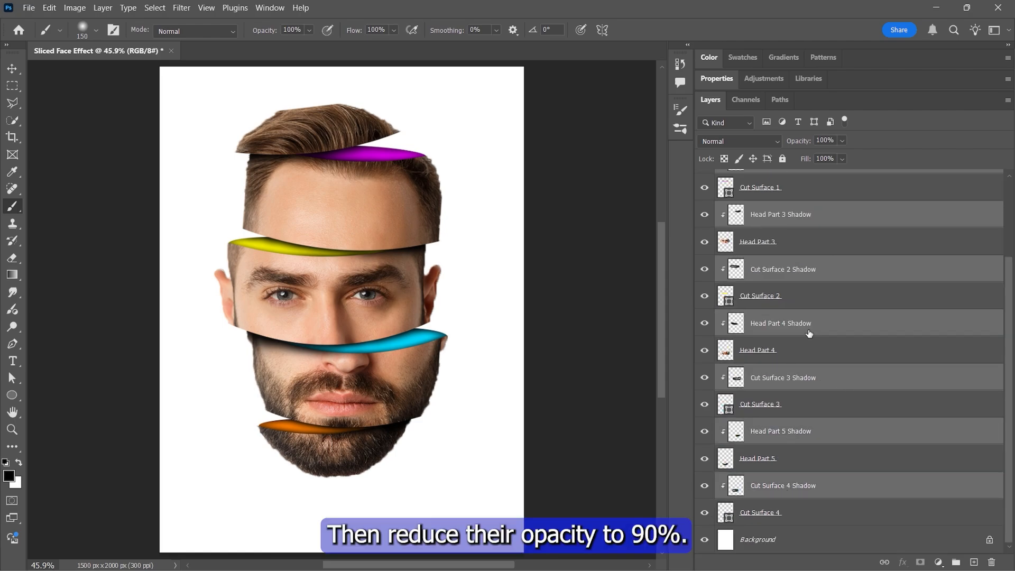
{"action": "left_click", "coordinate": [842, 142]}
{"action": "left_click_drag", "start_coordinate": [846, 154], "coordinate": [852, 154]}
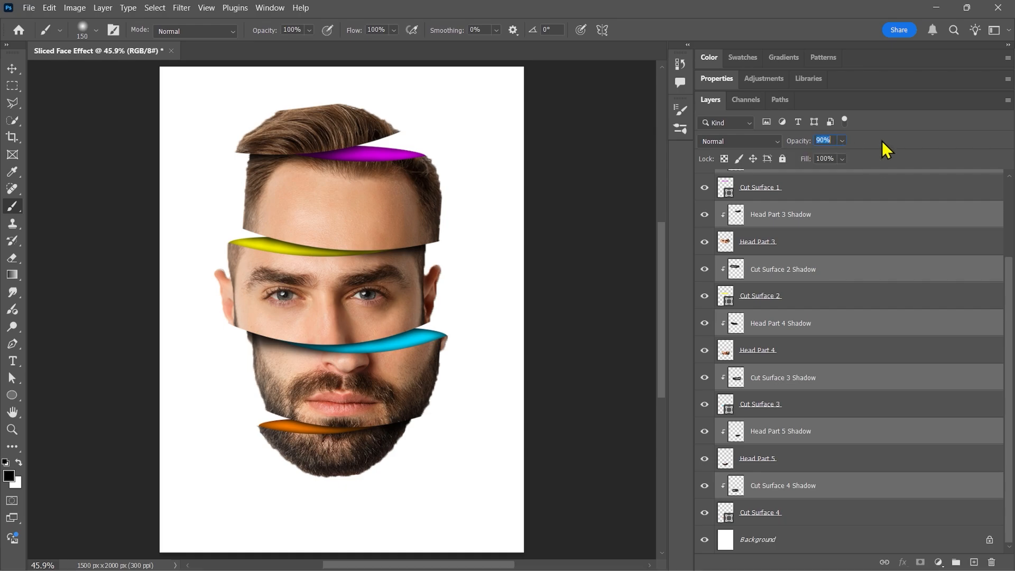
- Convert the Head Part 1 and Head Part 2 layers to separate smart objects
{"action": "left_click", "coordinate": [778, 493]}
{"action": "scroll", "coordinate": [785, 480], "scroll_direction": "up", "scroll_amount": 4}
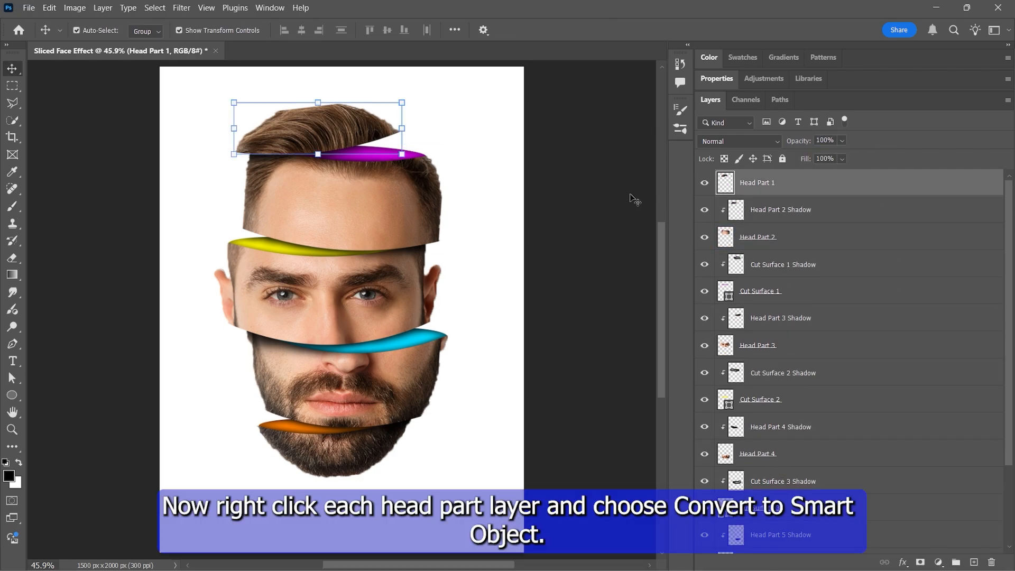
{"action": "right_click", "coordinate": [778, 182]}
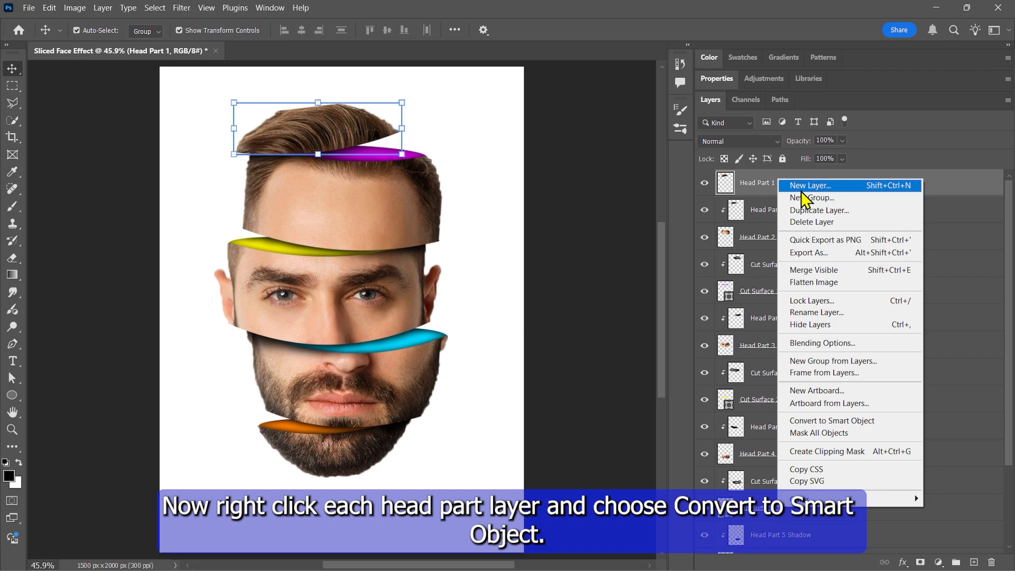
{"action": "left_click", "coordinate": [845, 422]}
{"action": "right_click", "coordinate": [786, 237]}
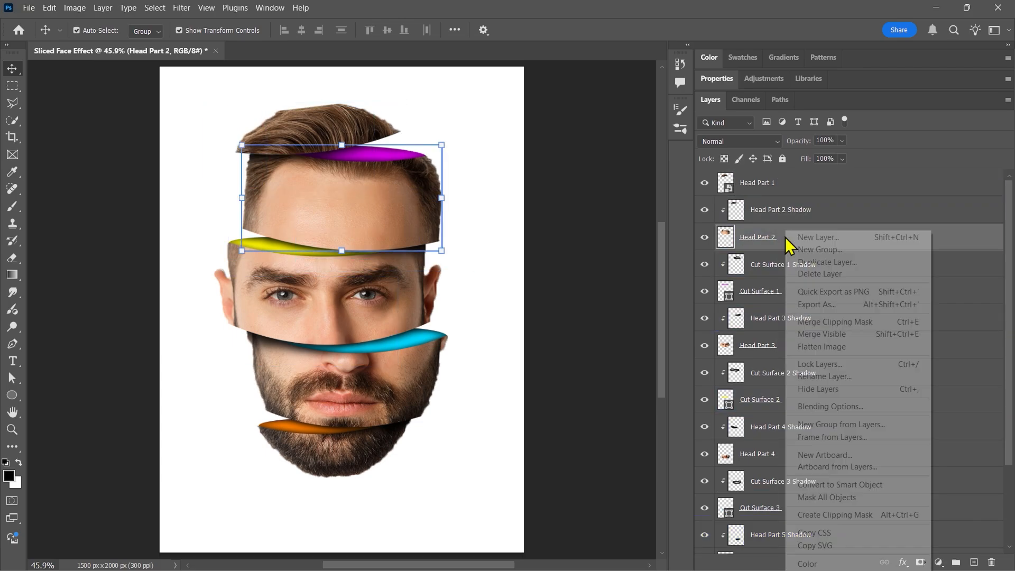
{"action": "left_click", "coordinate": [827, 485]}
- Convert the Head Part 3, Head Part 4 and Head Part 5 layers to separate smart objects
{"action": "right_click", "coordinate": [778, 347]}
{"action": "left_click", "coordinate": [815, 260]}
{"action": "right_click", "coordinate": [785, 451]}
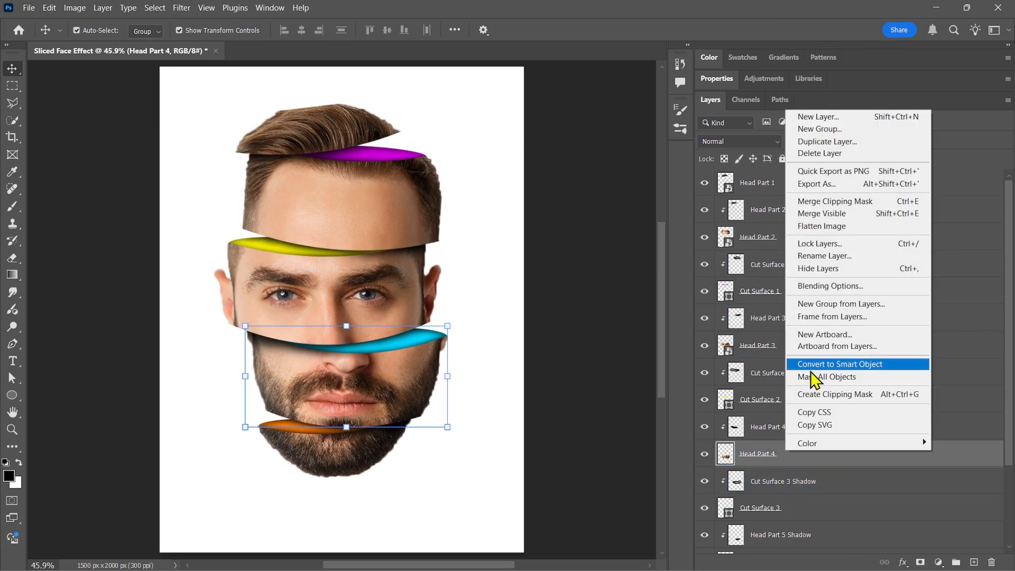
{"action": "left_click", "coordinate": [813, 365]}
{"action": "left_click", "coordinate": [770, 512]}
{"action": "right_click", "coordinate": [777, 510]}
{"action": "left_click", "coordinate": [825, 420]}
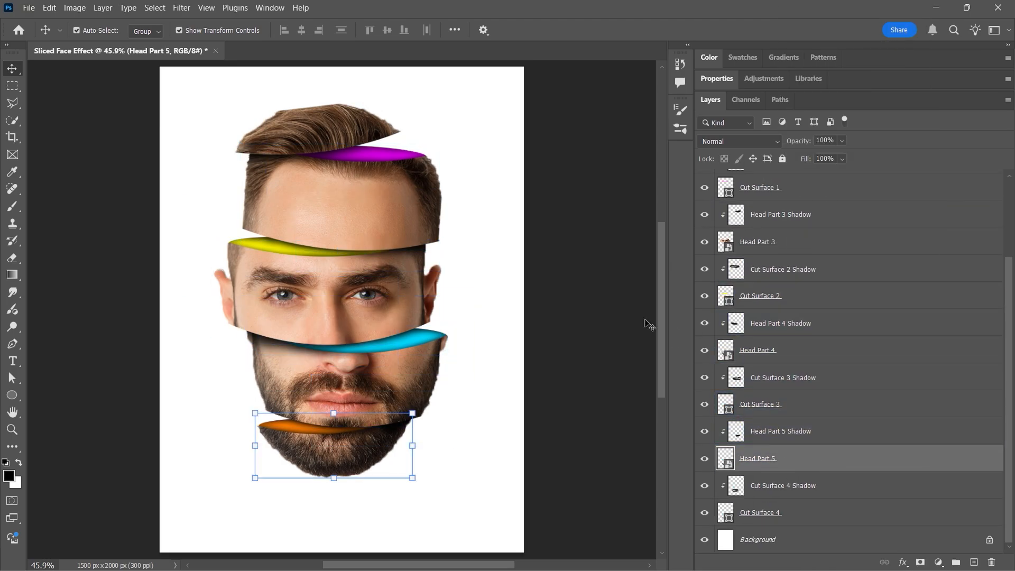
- Apply a Black & White adjustment with the Infrared preset to Head Part 1
{"action": "scroll", "coordinate": [895, 260], "scroll_direction": "up", "scroll_amount": 4}
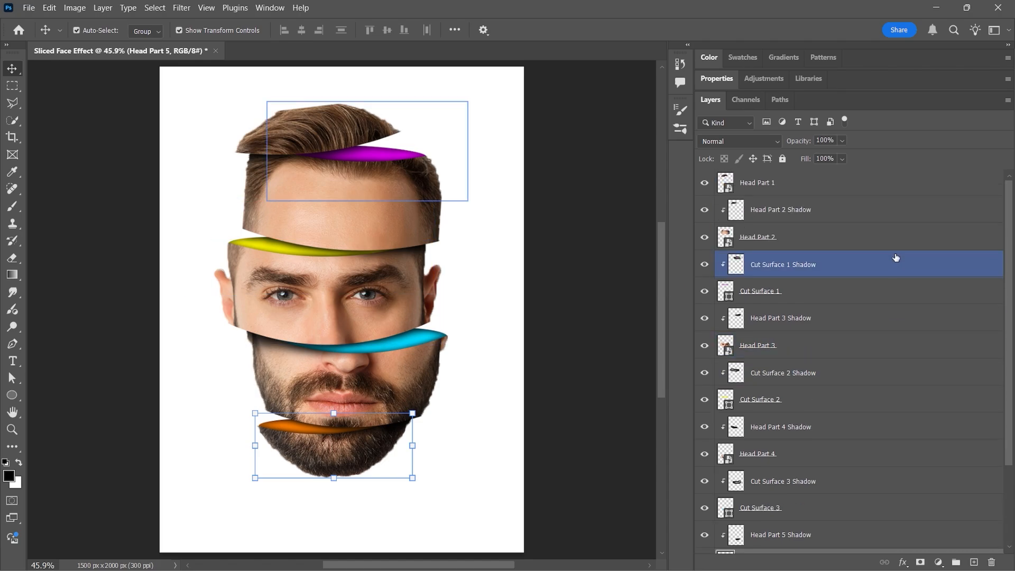
{"action": "left_click", "coordinate": [791, 183]}
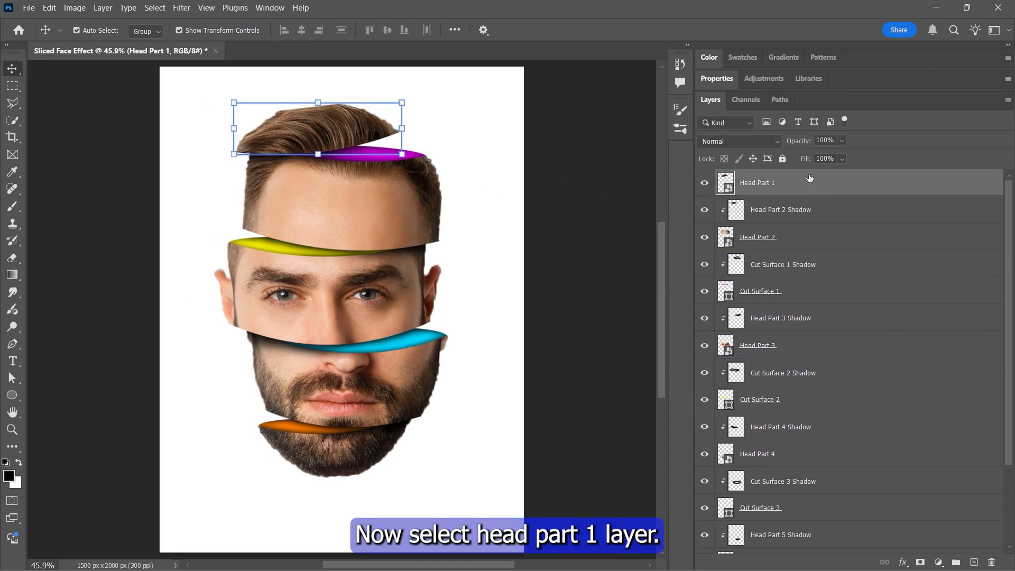
{"action": "left_click", "coordinate": [75, 8]}
{"action": "mouse_move", "coordinate": [135, 42]}
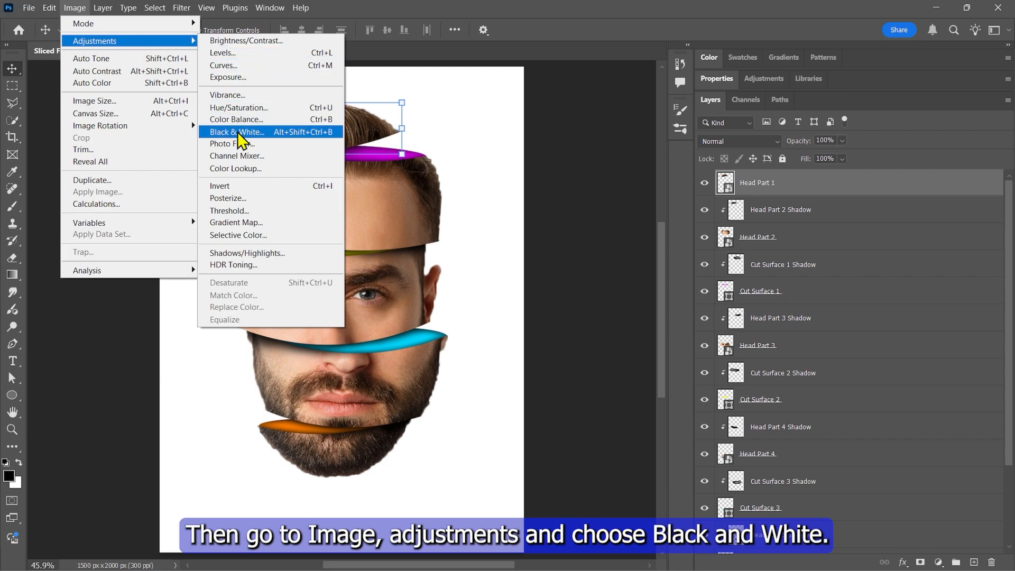
{"action": "left_click", "coordinate": [256, 135]}
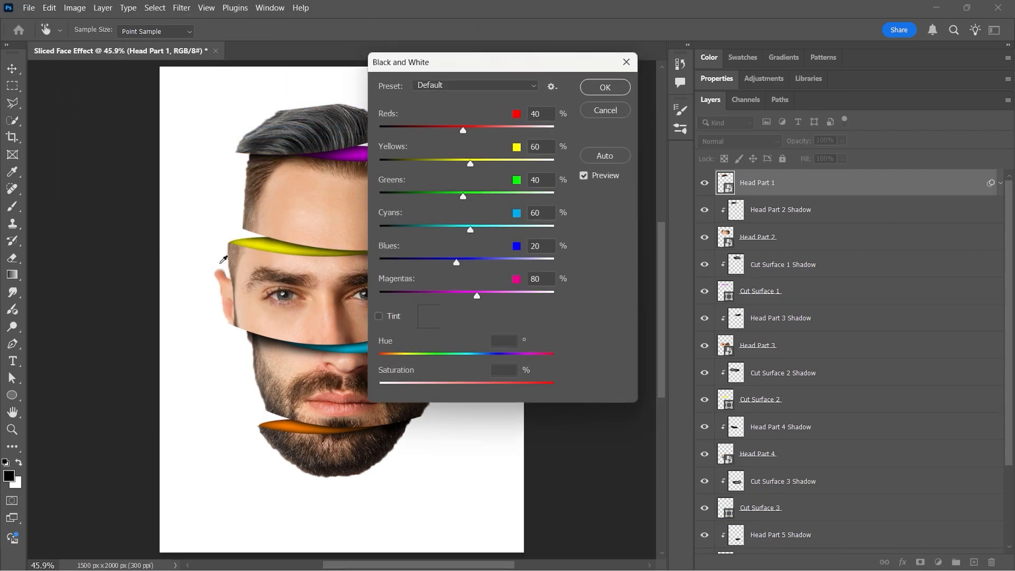
{"action": "left_click_drag", "start_coordinate": [397, 68], "coordinate": [478, 62]}
{"action": "left_click", "coordinate": [517, 77]}
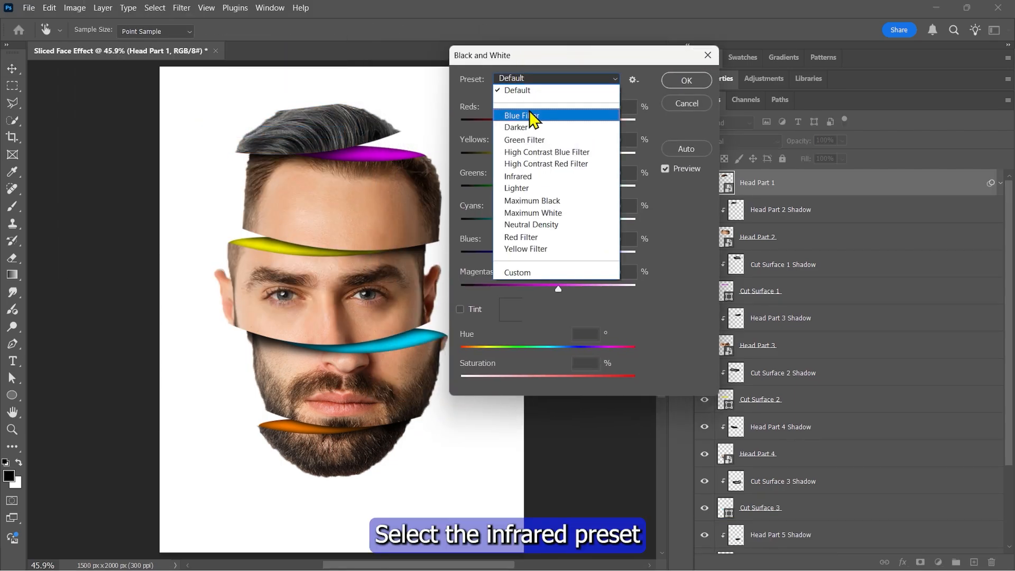
{"action": "left_click", "coordinate": [517, 178]}
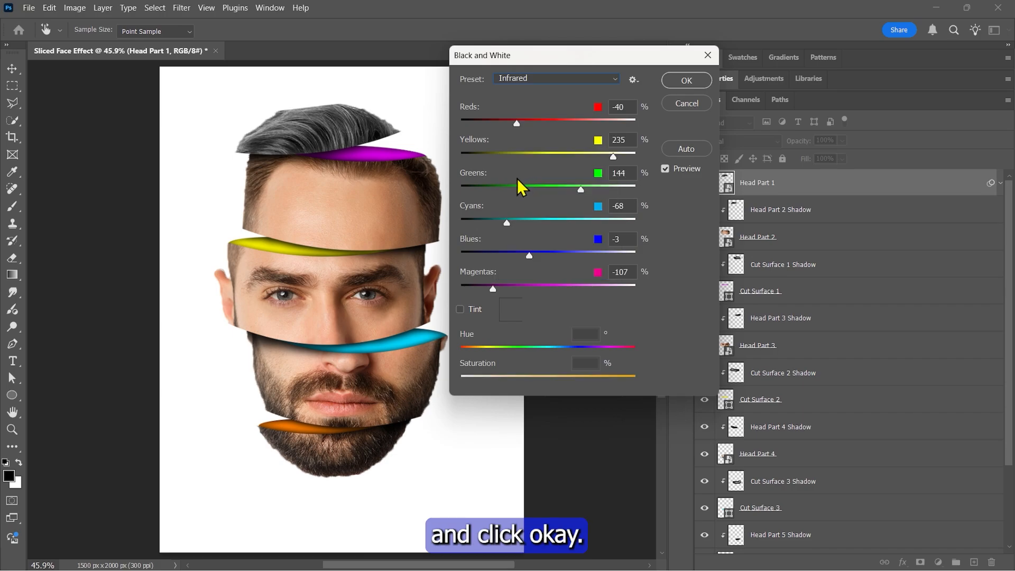
{"action": "left_click", "coordinate": [686, 80]}
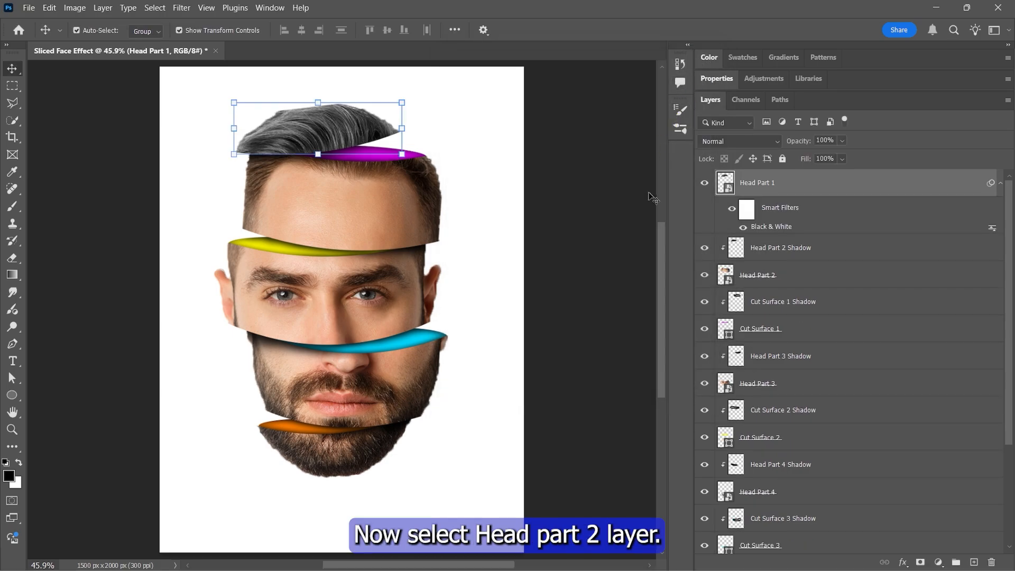
- Turn the forehead slice, Head Part 2, black and white using the Infrared preset
{"action": "left_click", "coordinate": [820, 275]}
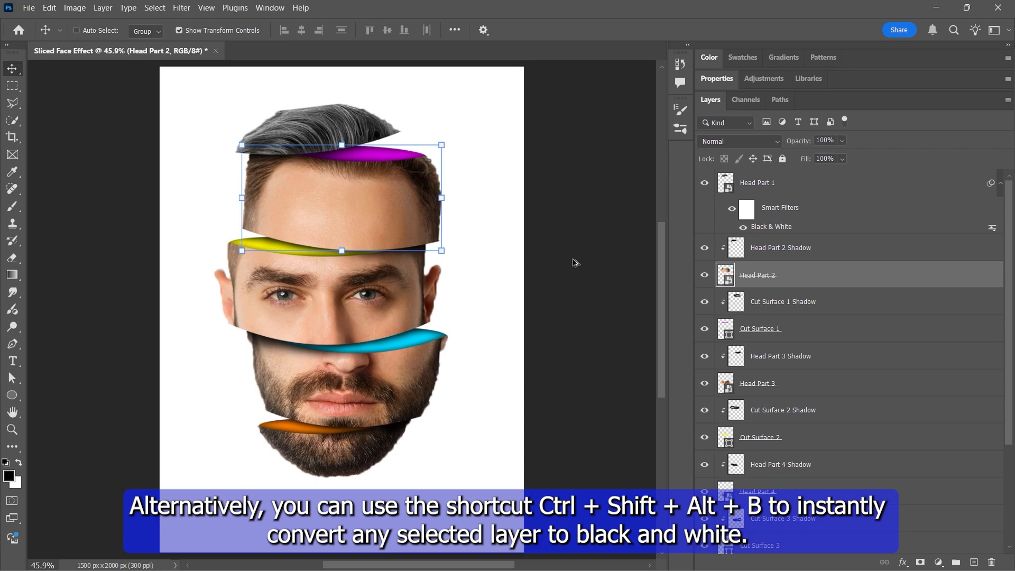
{"action": "key", "text": "ctrl+shift+alt+b"}
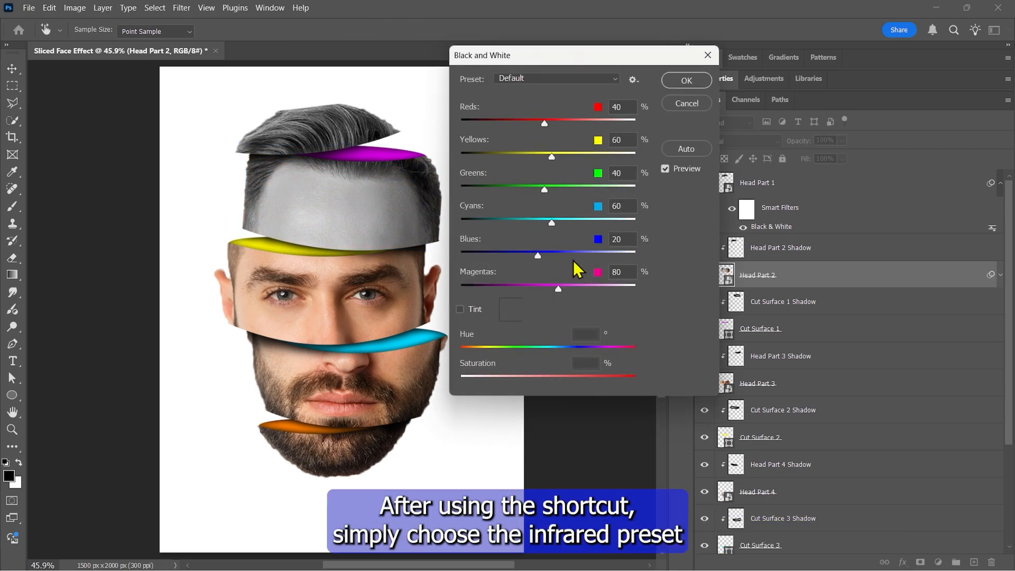
{"action": "left_click", "coordinate": [545, 79]}
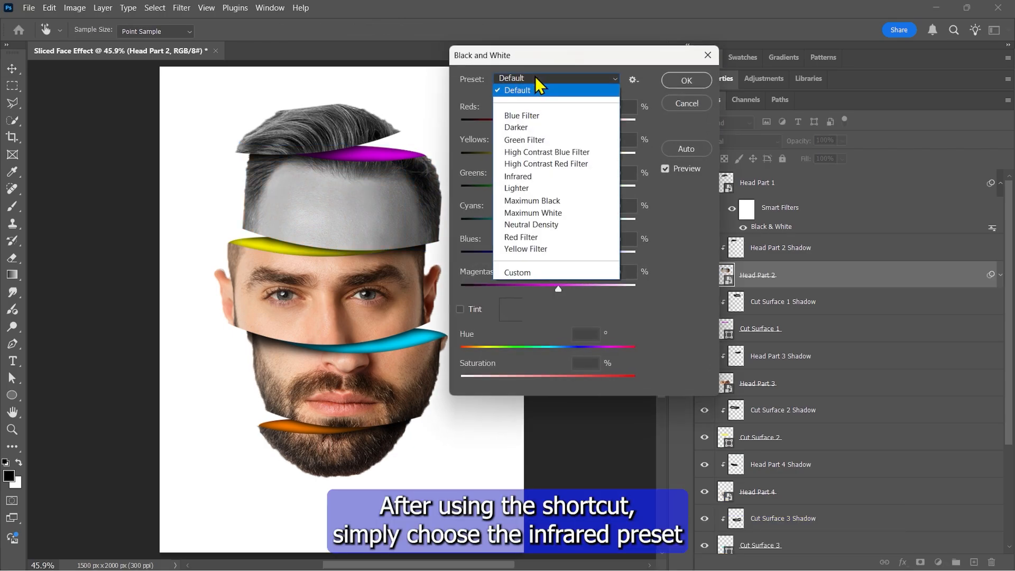
{"action": "left_click", "coordinate": [535, 178]}
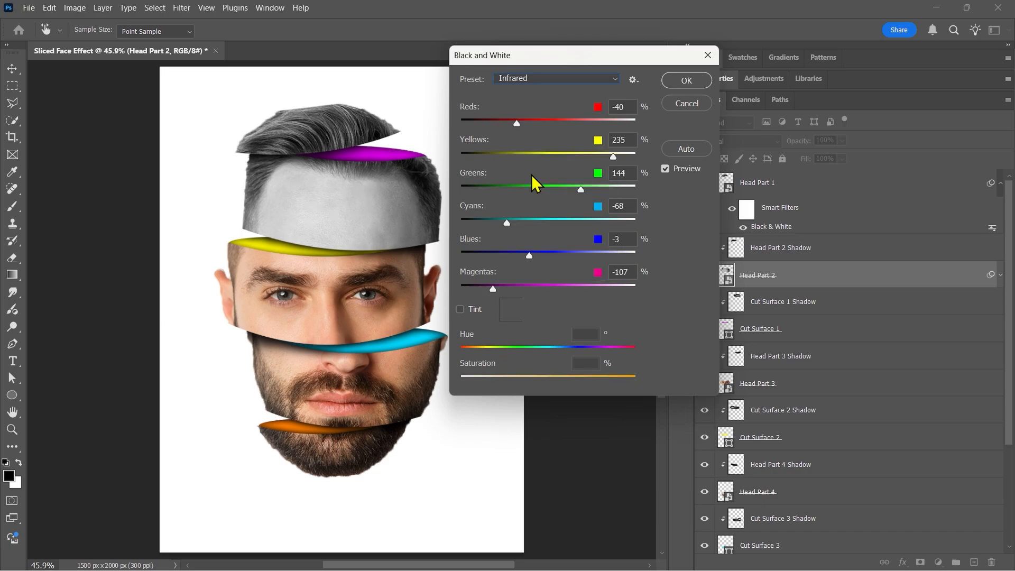
{"action": "left_click", "coordinate": [687, 80]}
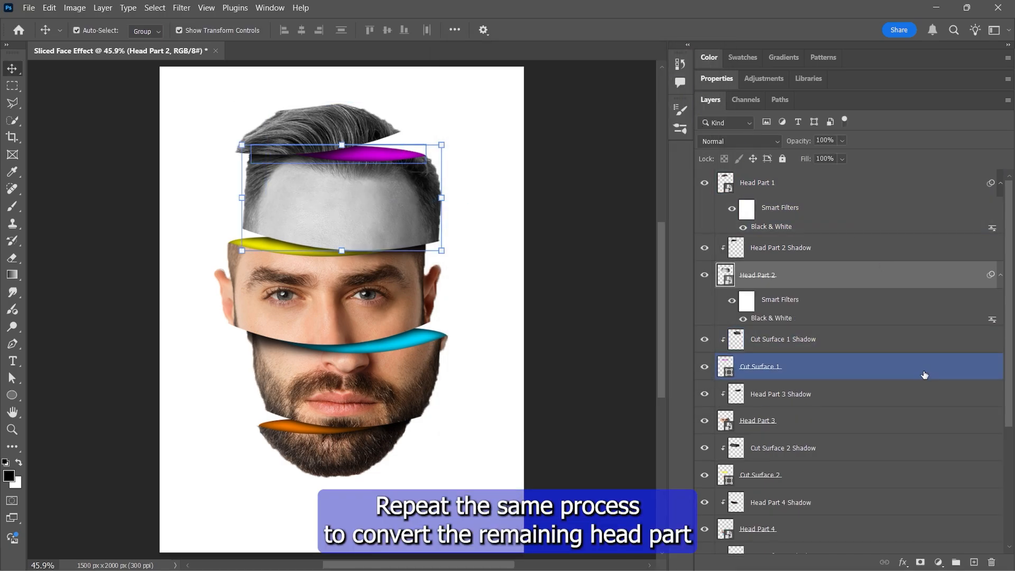
- Turn the eye slice, Head Part 3, black and white using the Infrared preset
{"action": "left_click", "coordinate": [791, 419]}
{"action": "key", "text": "ctrl+alt+shift+b"}
{"action": "left_click", "coordinate": [531, 79]}
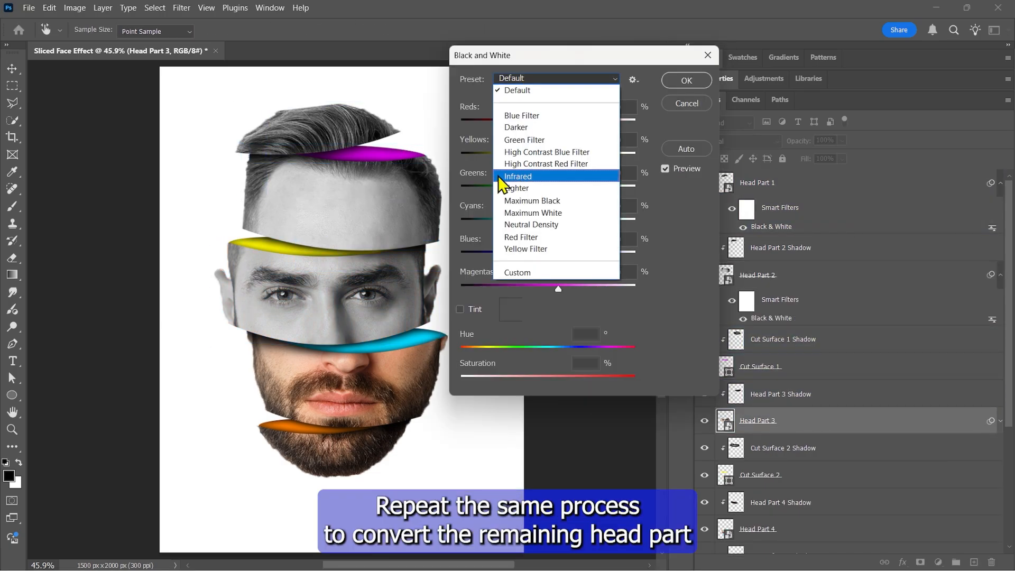
{"action": "left_click", "coordinate": [504, 177]}
{"action": "left_click", "coordinate": [687, 81]}
- Turn the mouth slice, Head Part 4, black and white using the Infrared preset
{"action": "scroll", "coordinate": [806, 423], "scroll_direction": "down", "scroll_amount": 3}
{"action": "left_click", "coordinate": [805, 437]}
{"action": "key", "text": "ctrl+alt+shift+b"}
{"action": "left_click", "coordinate": [535, 80]}
{"action": "left_click", "coordinate": [531, 178]}
{"action": "left_click", "coordinate": [687, 81]}
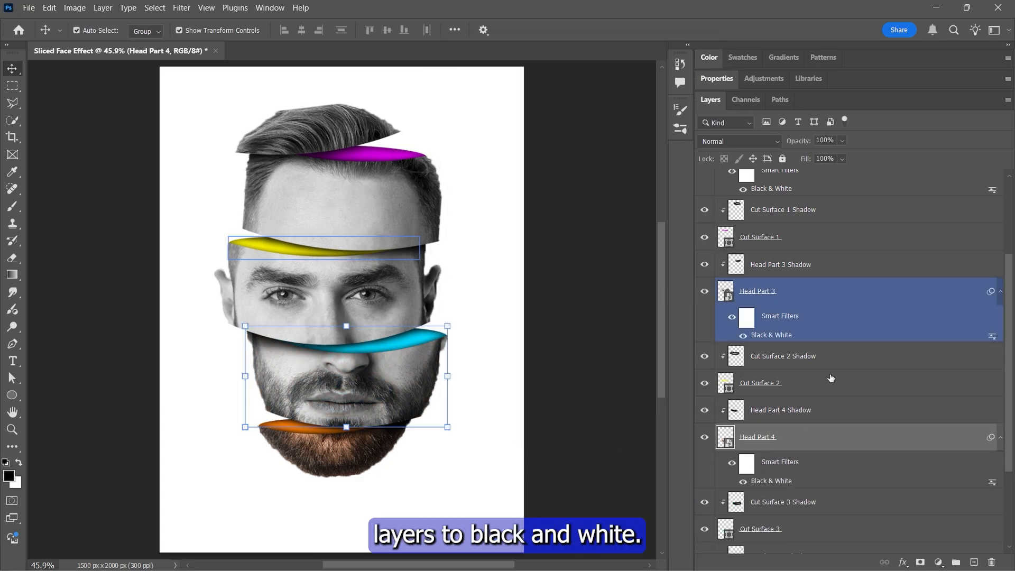
- Turn the chin slice, Head Part 5, black and white using the Infrared preset
{"action": "scroll", "coordinate": [831, 380], "scroll_direction": "down", "scroll_amount": 3}
{"action": "left_click", "coordinate": [809, 459]}
{"action": "key", "text": "ctrl+alt+shift+b"}
{"action": "left_click", "coordinate": [587, 77]}
{"action": "left_click", "coordinate": [600, 188]}
{"action": "left_click", "coordinate": [689, 85]}
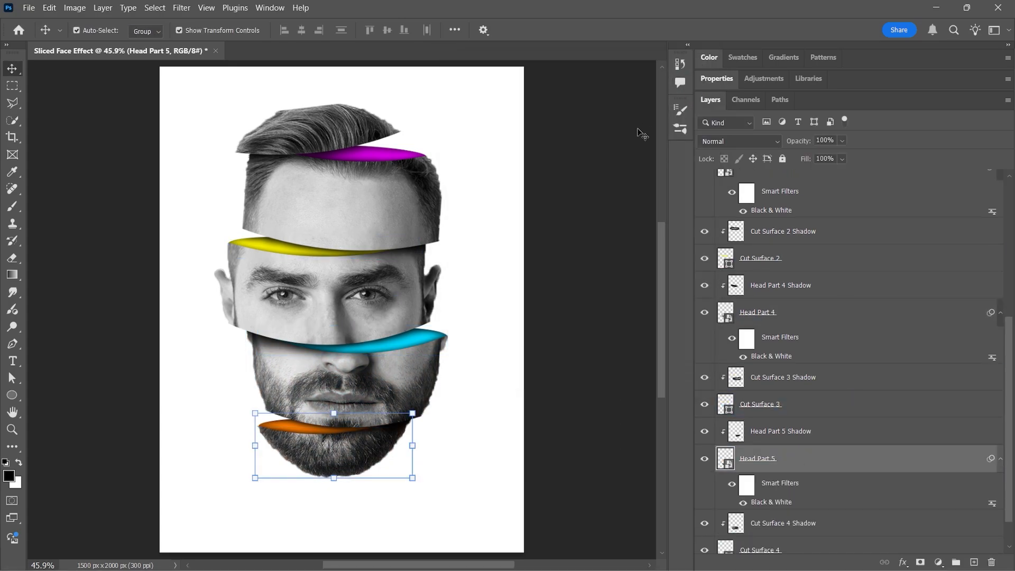
- Add a Gradient fill layer directly above the Background layer
{"action": "scroll", "coordinate": [814, 317], "scroll_direction": "down", "scroll_amount": 2}
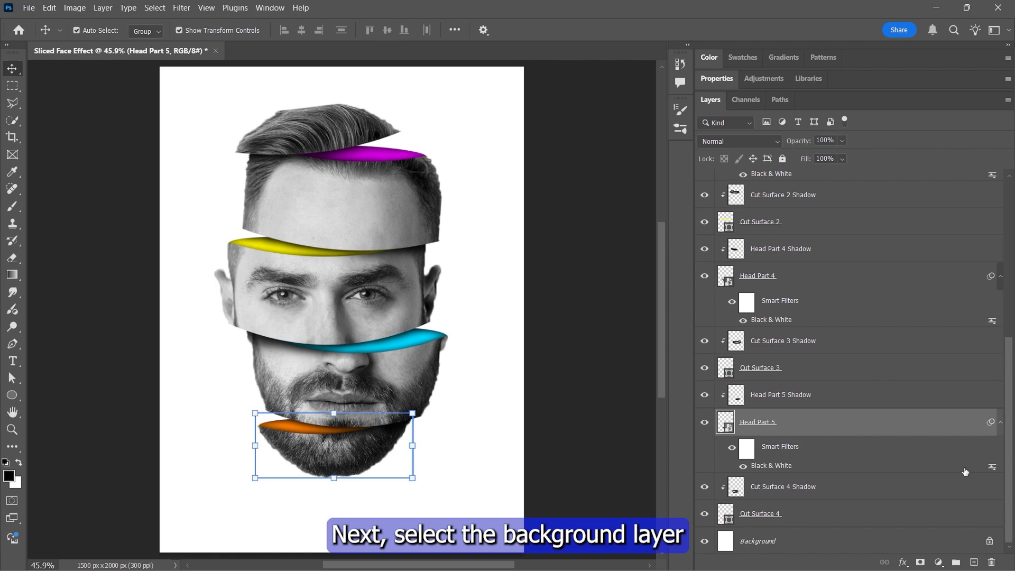
{"action": "left_click", "coordinate": [845, 538]}
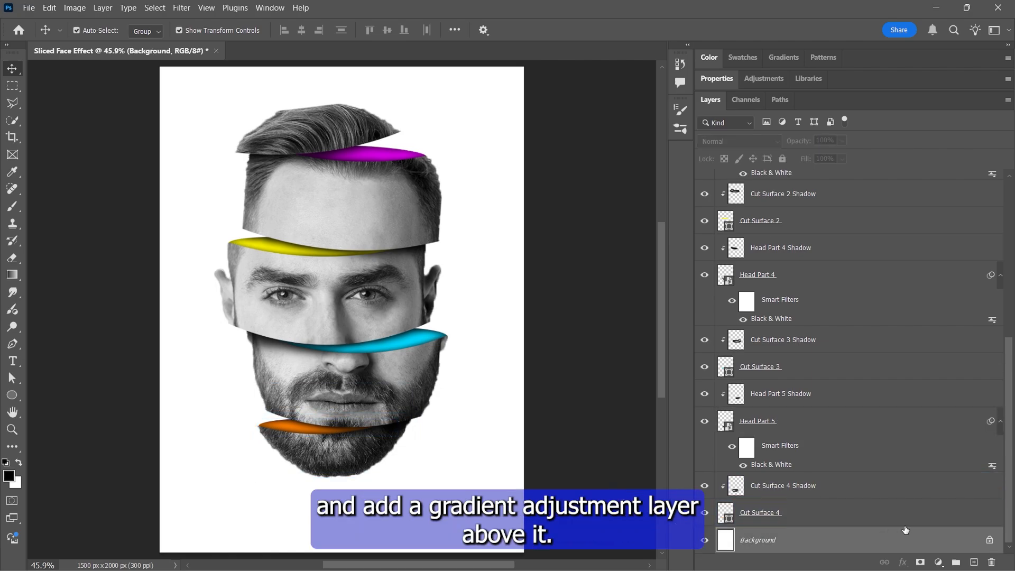
{"action": "left_click", "coordinate": [939, 562]}
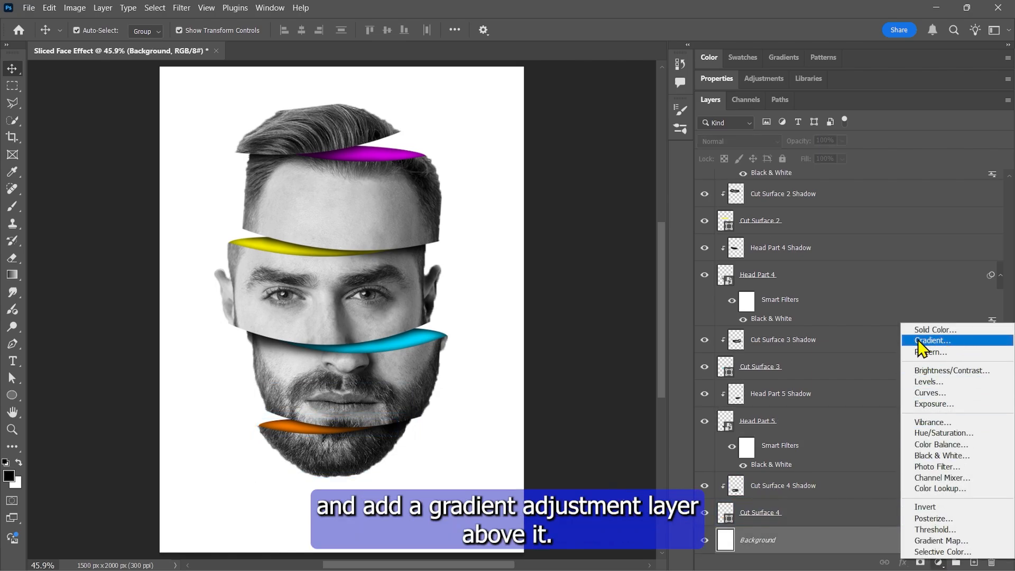
{"action": "left_click", "coordinate": [954, 340]}
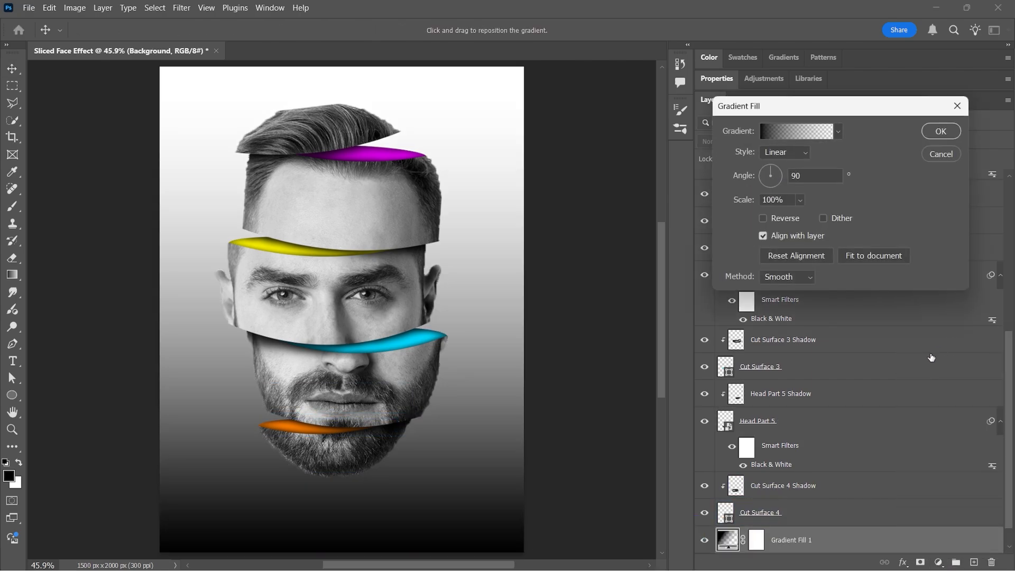
- Give the gradient fill the Foreground to Transparent preset and recolour its end stop white (ffffff)
{"action": "left_click", "coordinate": [797, 134]}
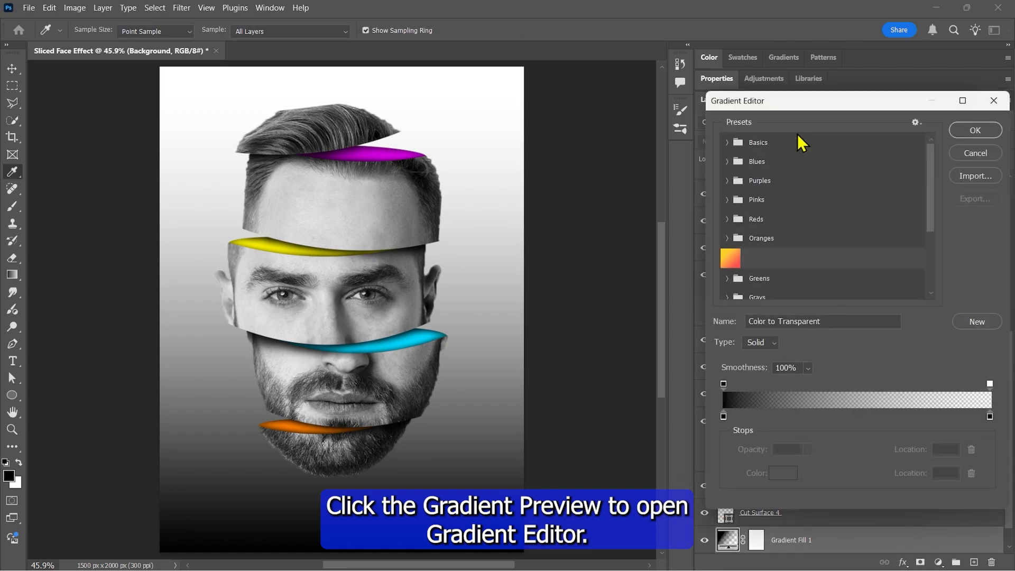
{"action": "left_click", "coordinate": [727, 143]}
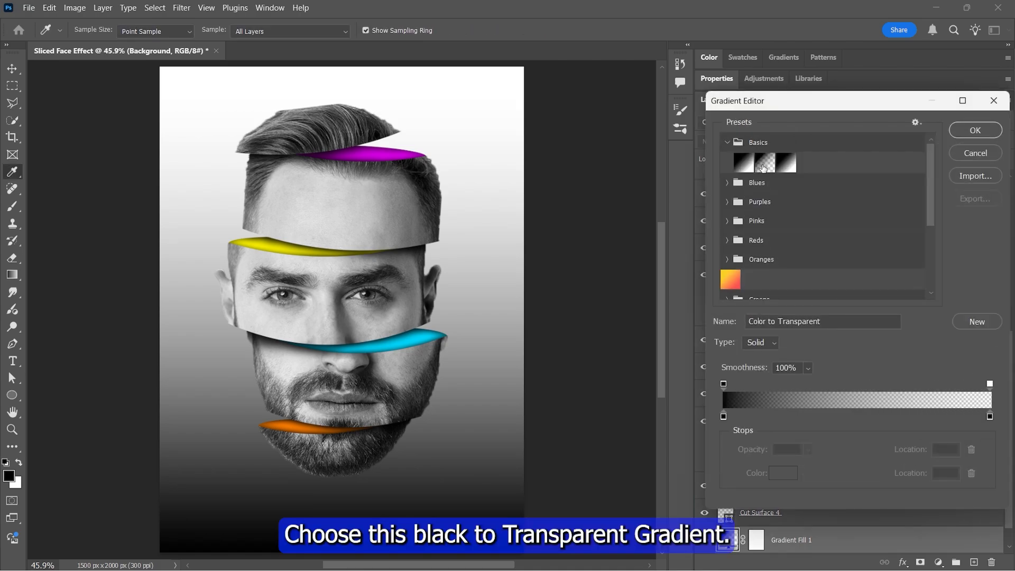
{"action": "left_click", "coordinate": [762, 166]}
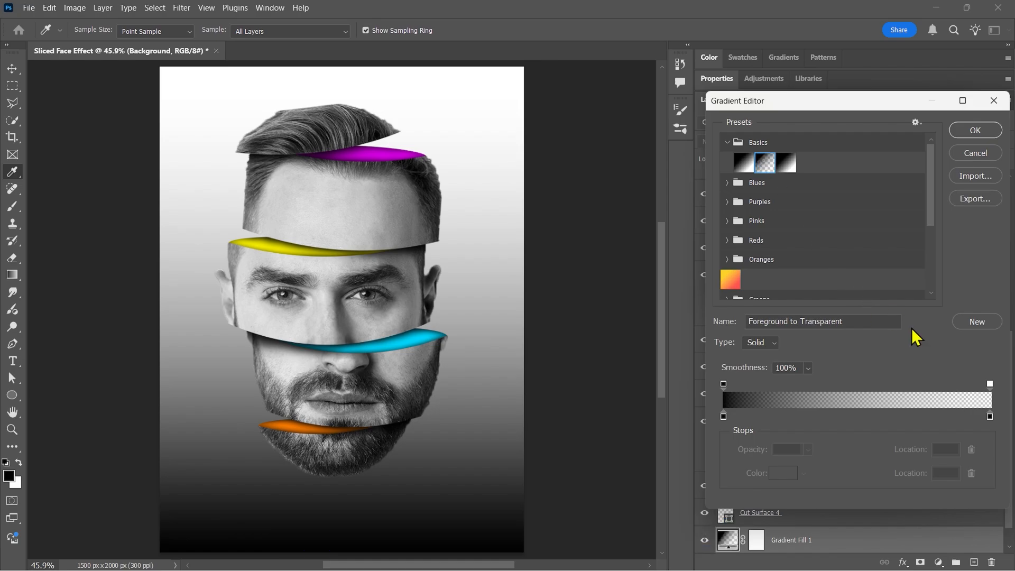
{"action": "double_click", "coordinate": [989, 417]}
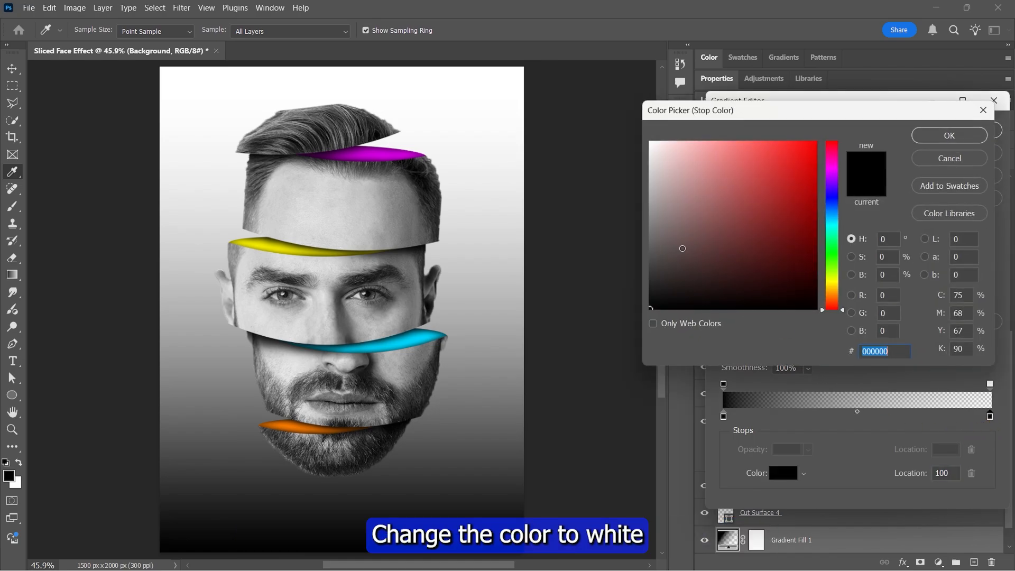
{"action": "type", "text": "ffffff"}
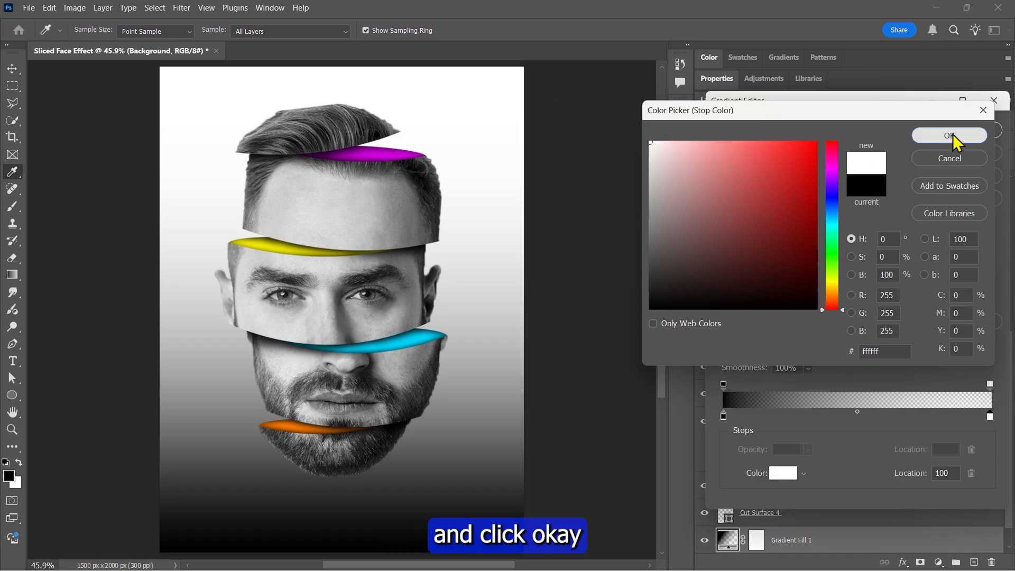
{"action": "left_click", "coordinate": [953, 136]}
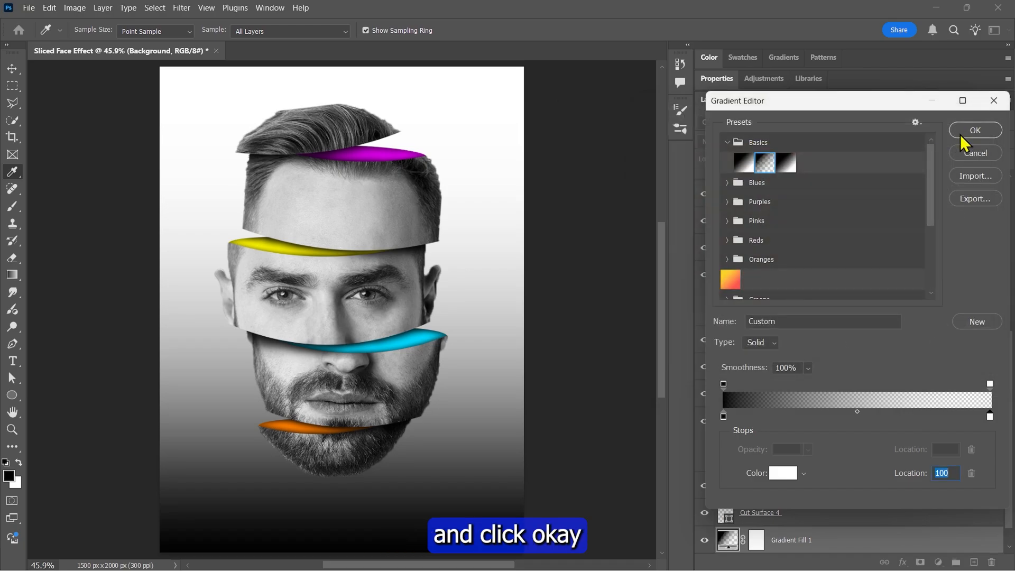
{"action": "left_click", "coordinate": [972, 130]}
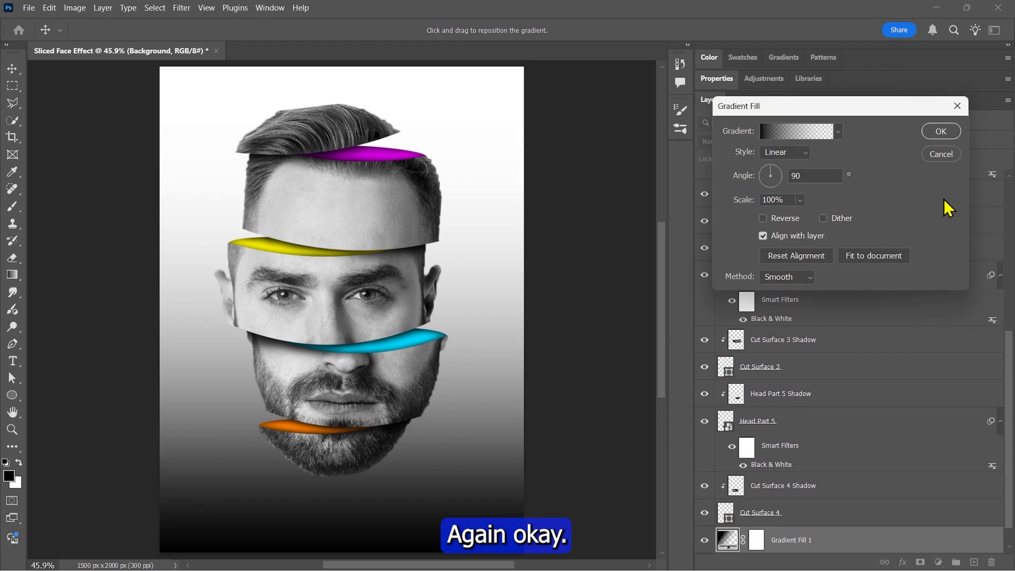
- Make the gradient fill radial and reversed at 150% scale, and apply it
{"action": "left_click", "coordinate": [783, 152]}
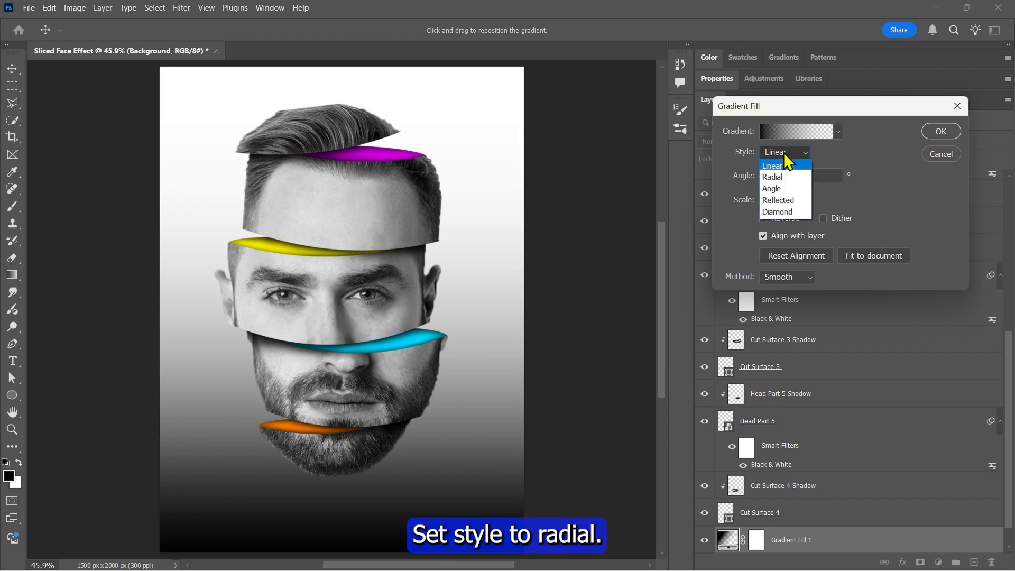
{"action": "left_click", "coordinate": [787, 167]}
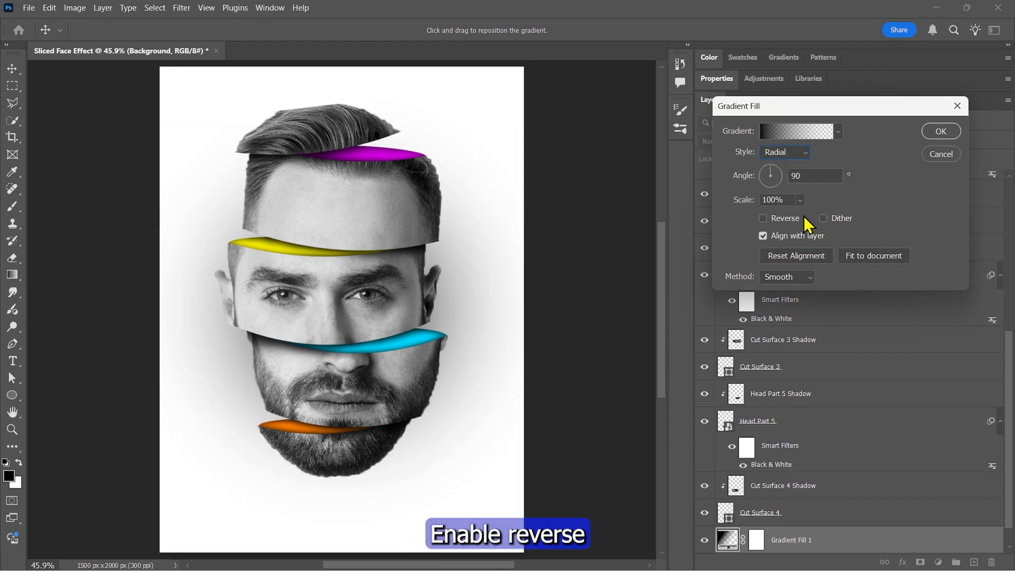
{"action": "left_click", "coordinate": [763, 218]}
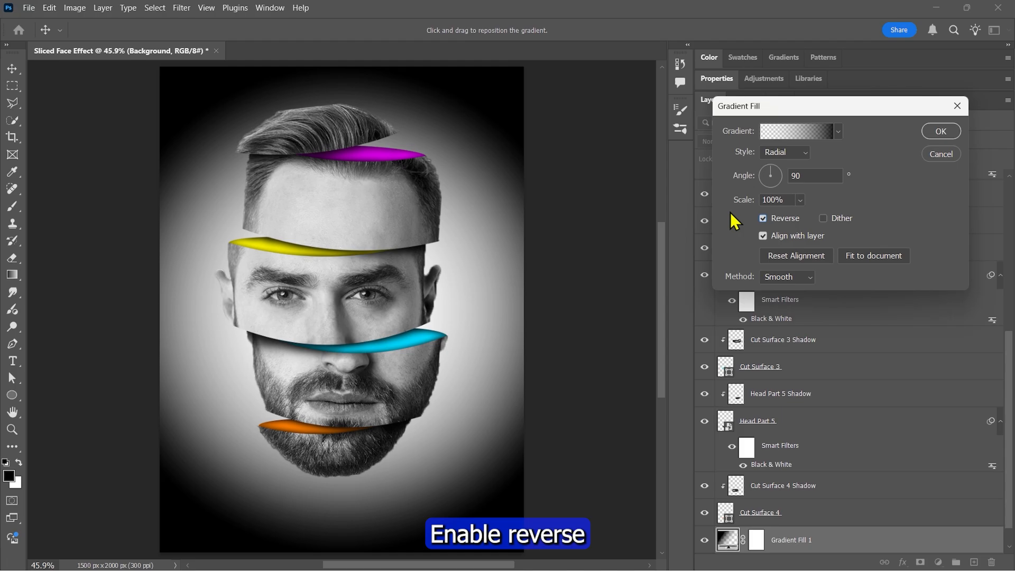
{"action": "left_click", "coordinate": [800, 199]}
{"action": "left_click_drag", "start_coordinate": [806, 216], "coordinate": [813, 218]}
{"action": "left_click", "coordinate": [787, 203]}
{"action": "key", "text": "Up"}
{"action": "key", "text": "Up"}
{"action": "key", "text": "Up"}
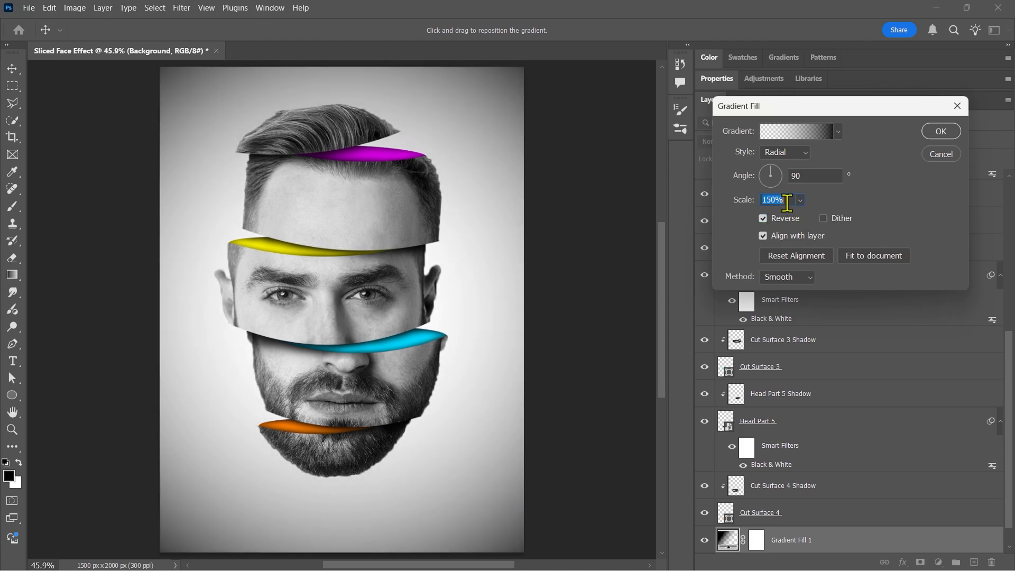
{"action": "left_click", "coordinate": [821, 201]}
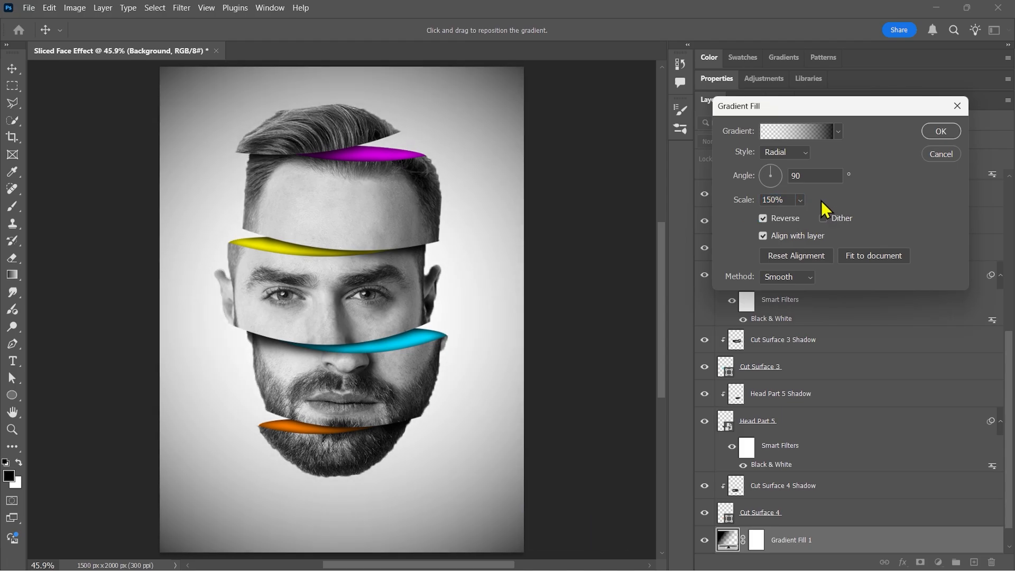
{"action": "left_click", "coordinate": [941, 132]}
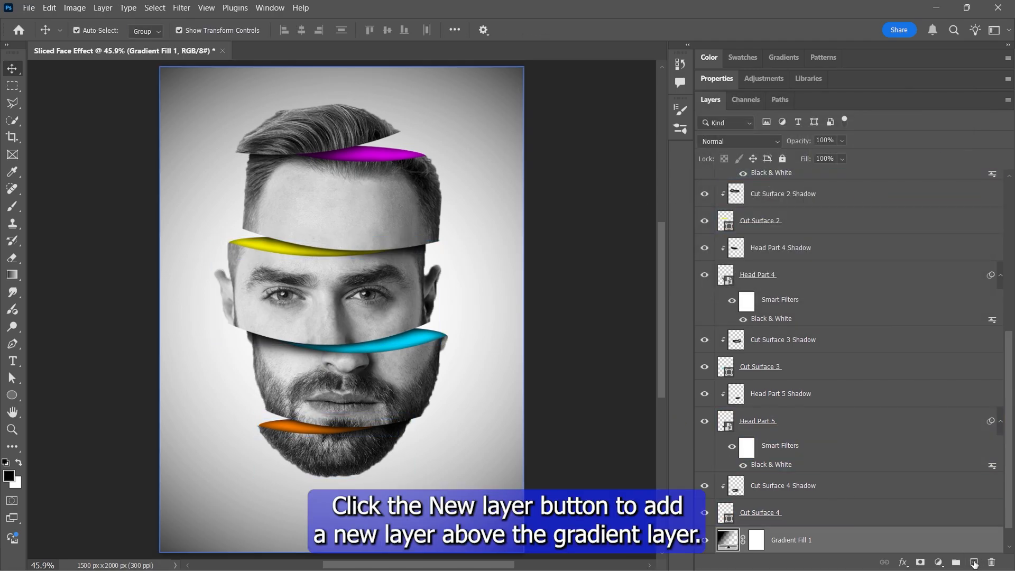
- Add a new layer above the gradient fill and enlarge the soft round Brush to 600 px
{"action": "left_click", "coordinate": [975, 563]}
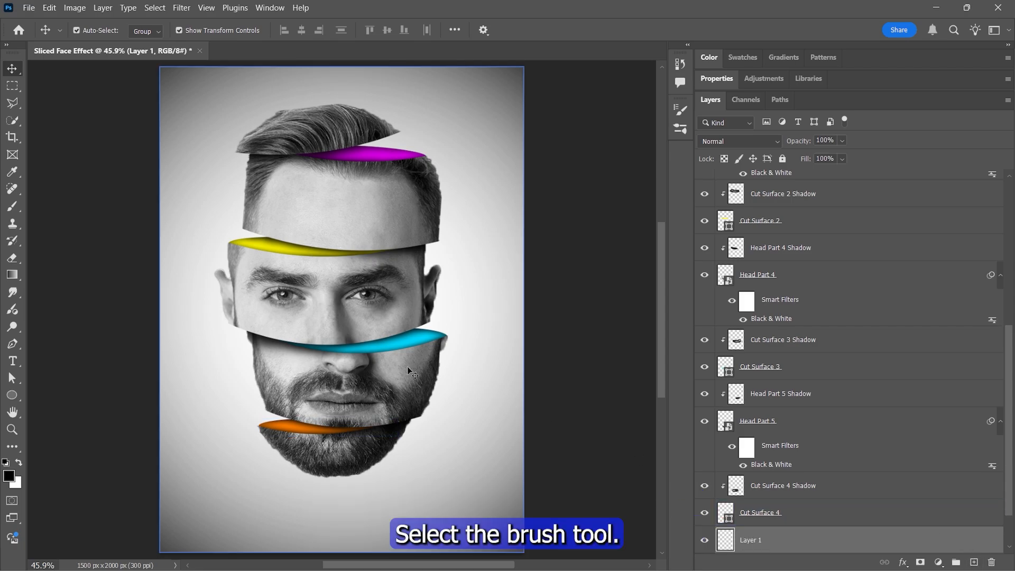
{"action": "right_click", "coordinate": [13, 206]}
{"action": "left_click", "coordinate": [75, 206]}
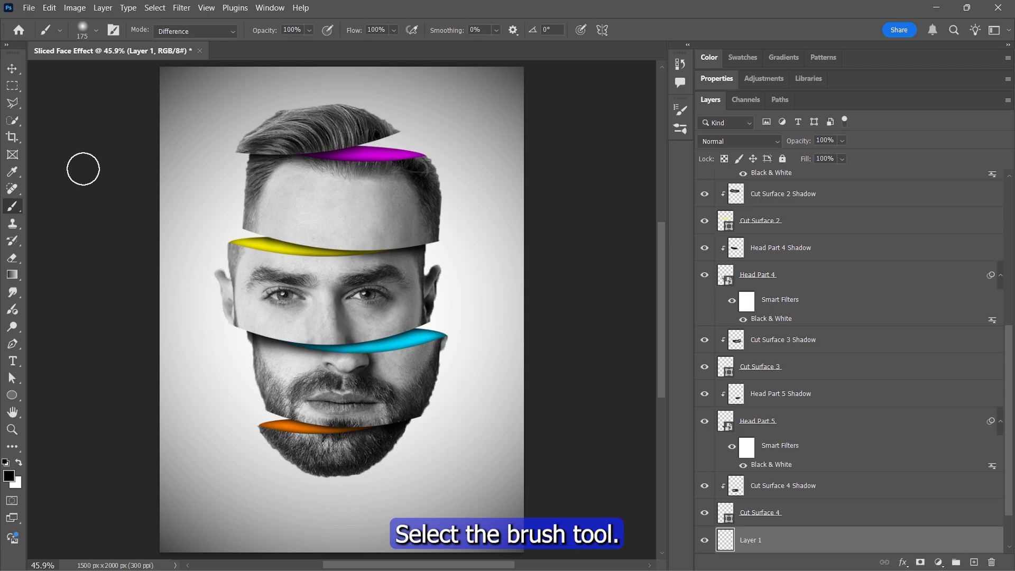
{"action": "key", "text": "bracketright"}
{"action": "key", "text": "bracketright"}
{"action": "key", "text": "bracketright"}
{"action": "key", "text": "bracketright"}
{"action": "key", "text": "bracketright"}
{"action": "key", "text": "bracketright"}
{"action": "key", "text": "bracketright"}
{"action": "key", "text": "bracketright"}
{"action": "key", "text": "bracketright"}
{"action": "key", "text": "bracketright"}
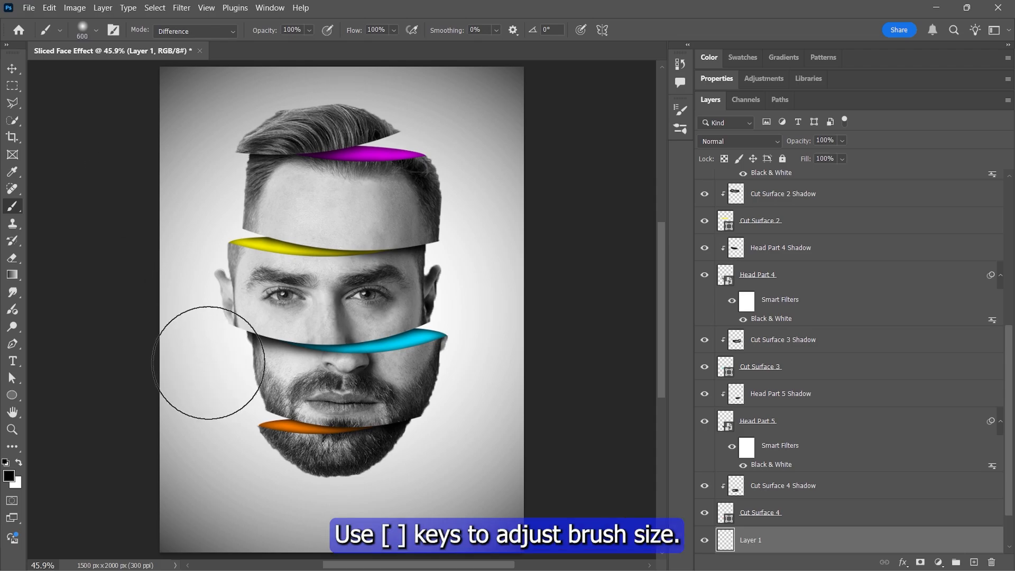
{"action": "key", "text": "bracketleft"}
{"action": "key", "text": "bracketright"}
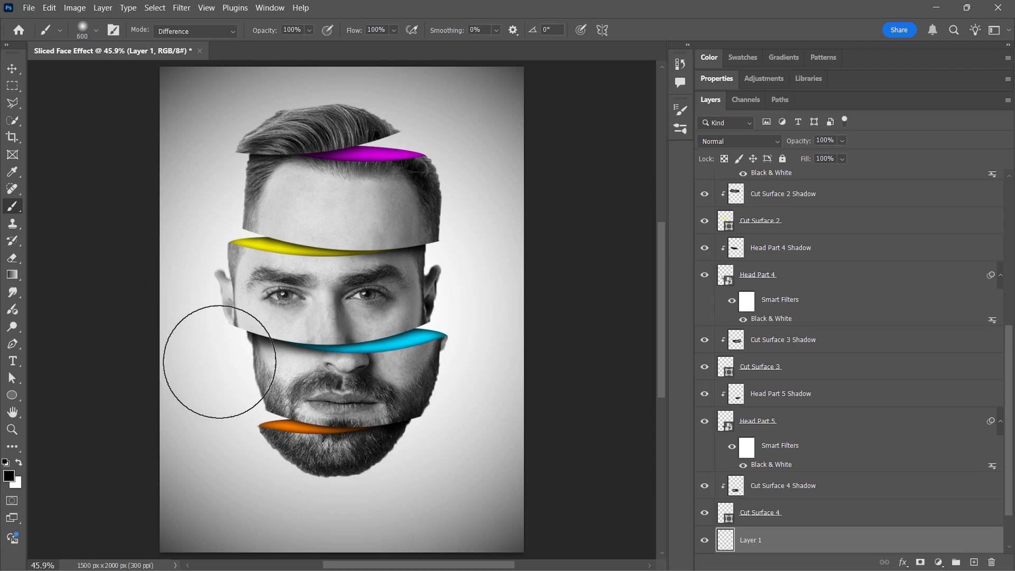
- Flatten the brush tip into a thin horizontal ellipse, enlarge it to 1000 px and stamp one black shadow below the chin
{"action": "left_click", "coordinate": [96, 30]}
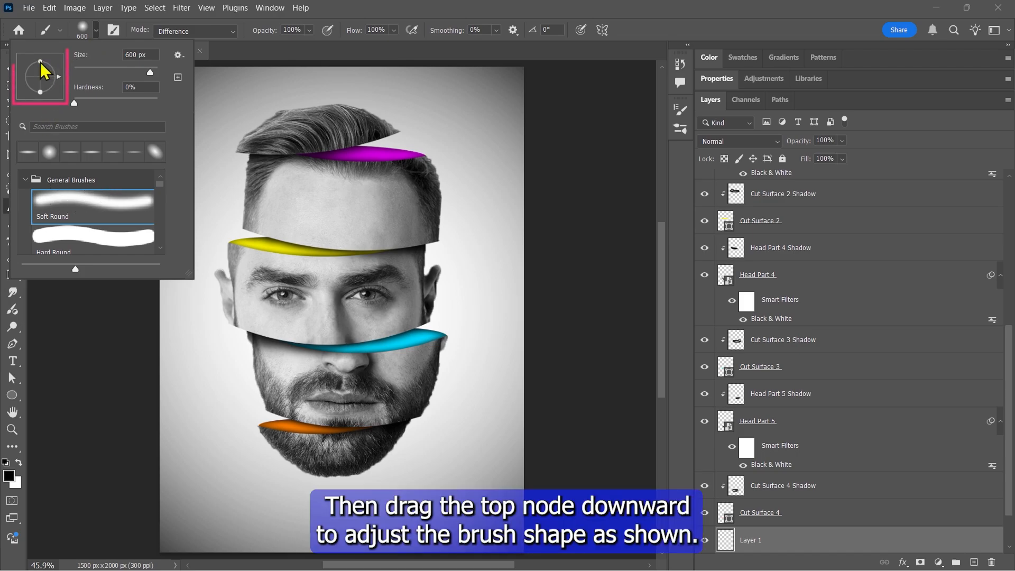
{"action": "left_click_drag", "start_coordinate": [40, 61], "coordinate": [42, 76]}
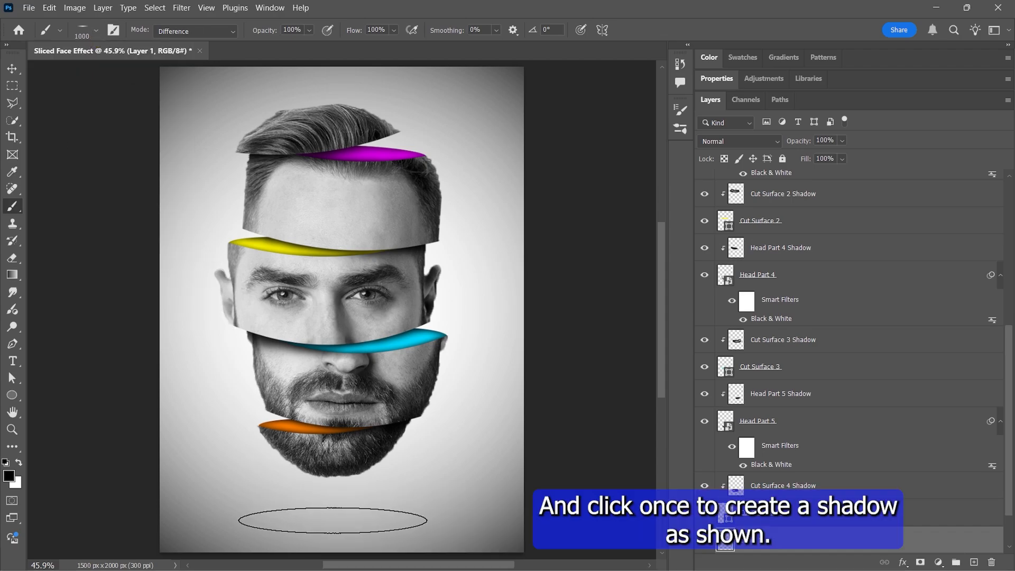
{"action": "left_click", "coordinate": [333, 520]}
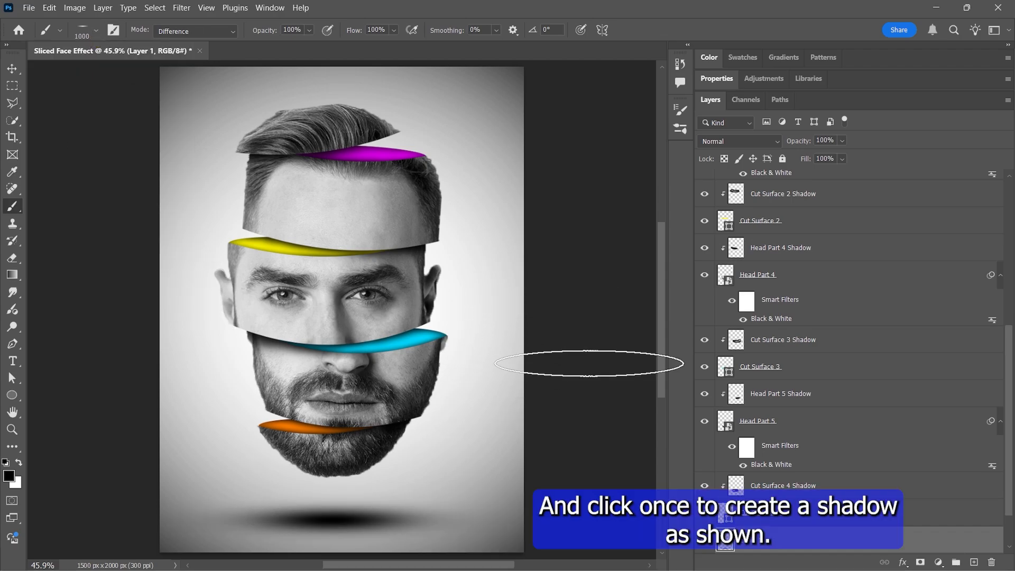
- Rename the shadow layer Head Shadow and set its opacity to 70%
{"action": "scroll", "coordinate": [995, 515], "scroll_direction": "down", "scroll_amount": 2}
{"action": "double_click", "coordinate": [753, 511]}
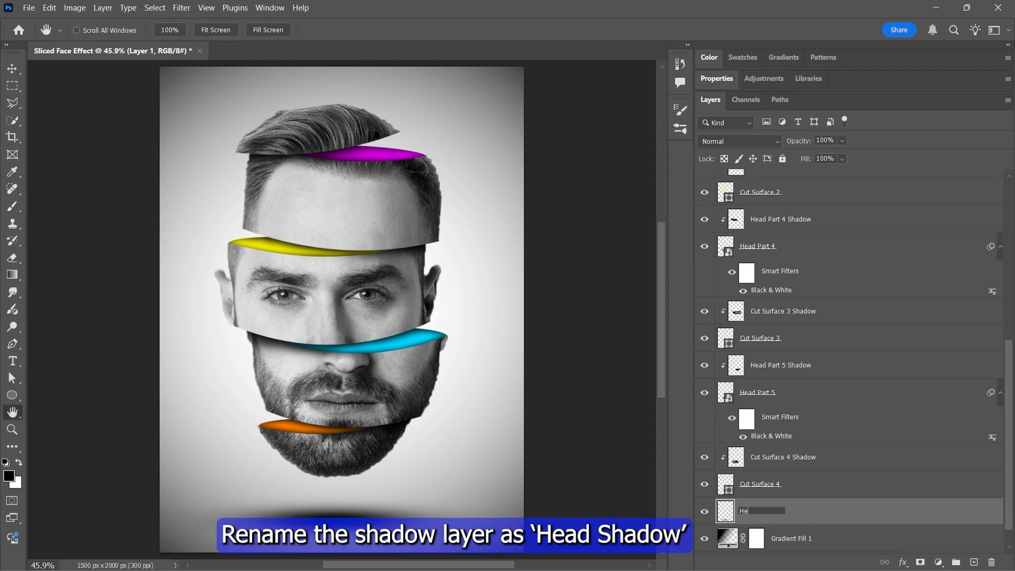
{"action": "type", "text": "Head Shadow"}
{"action": "key", "text": "Return"}
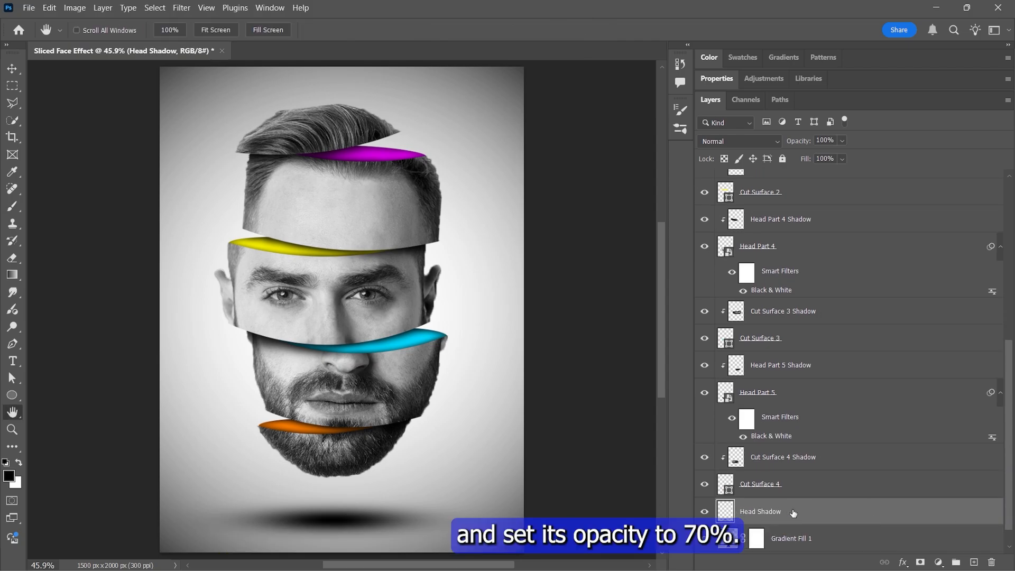
{"action": "left_click_drag", "start_coordinate": [842, 141], "coordinate": [842, 166]}
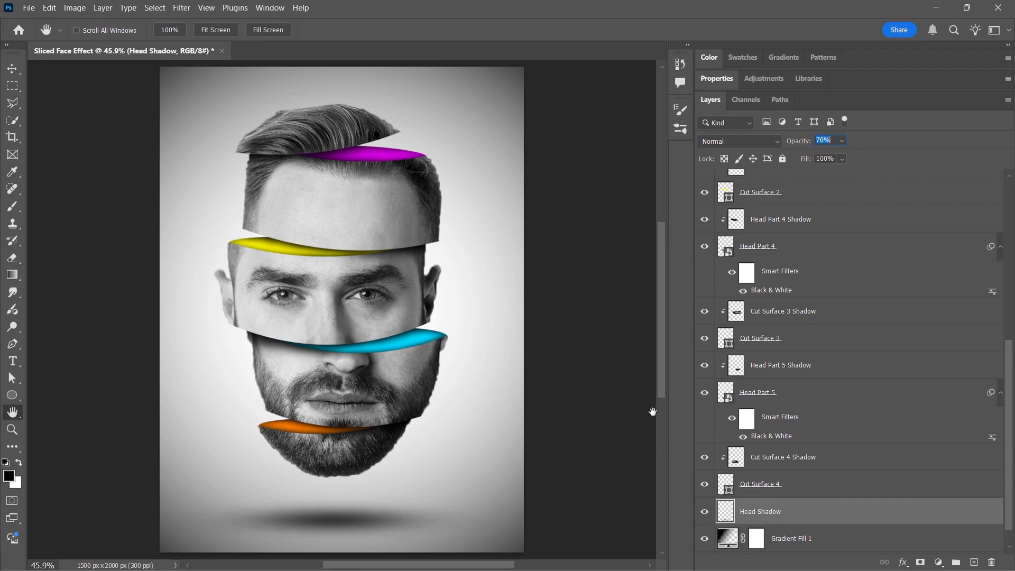
- Create a merged copy of all visible layers above Head Part 1 and convert it to a Smart Object
{"action": "scroll", "coordinate": [920, 372], "scroll_direction": "up", "scroll_amount": 10}
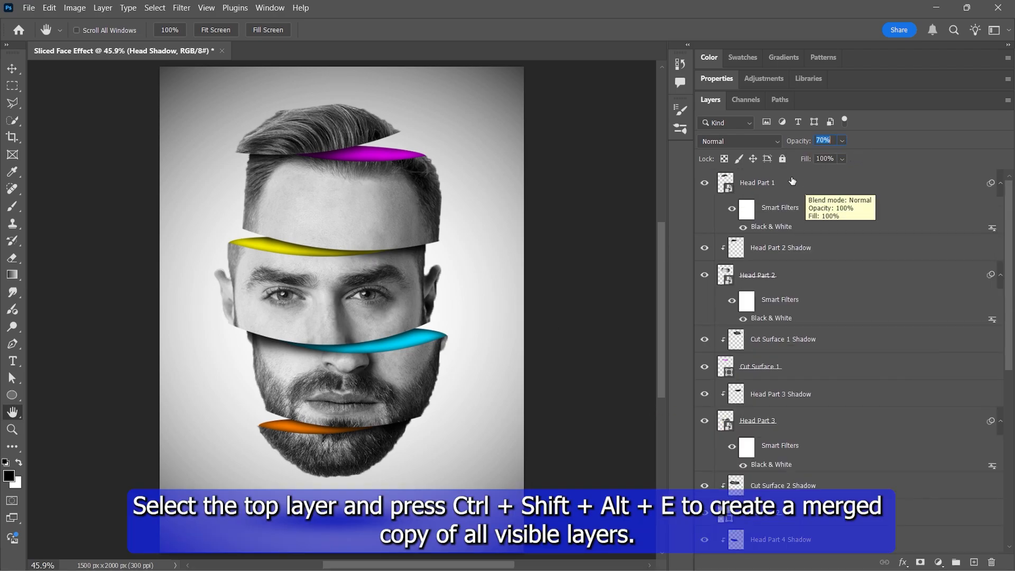
{"action": "left_click", "coordinate": [810, 190]}
{"action": "key", "text": "v"}
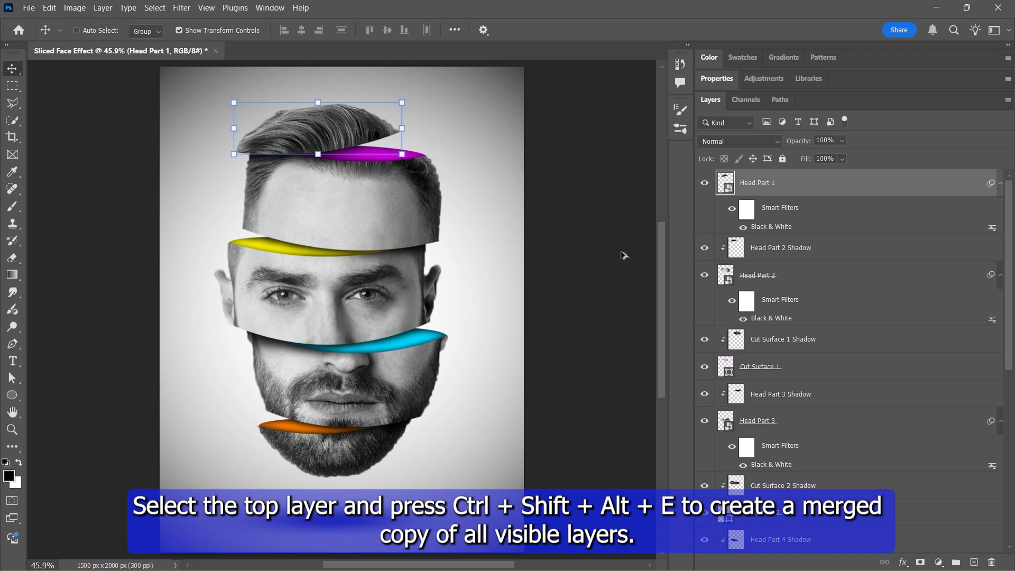
{"action": "key", "text": "ctrl+shift+alt+e"}
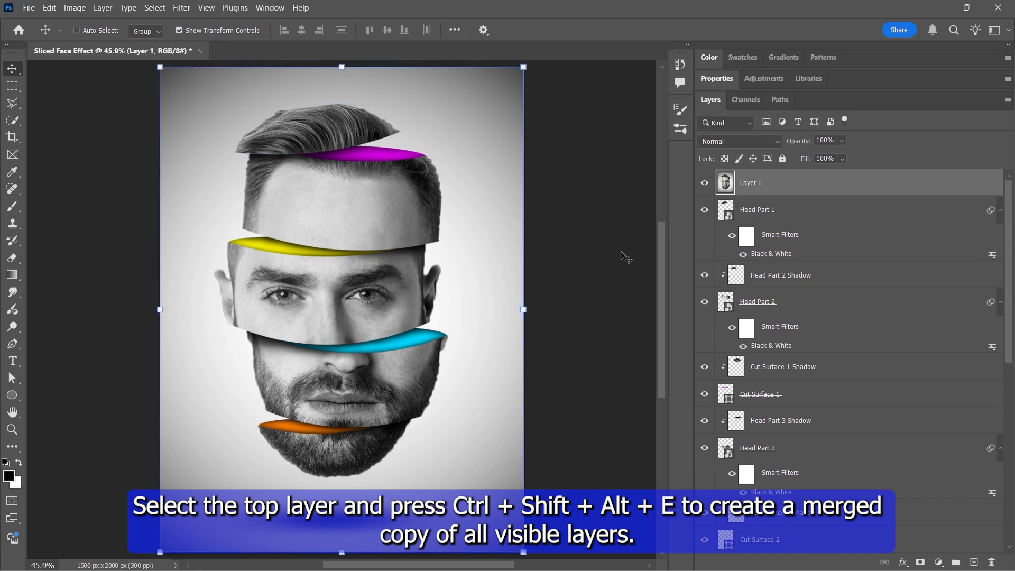
{"action": "right_click", "coordinate": [759, 185]}
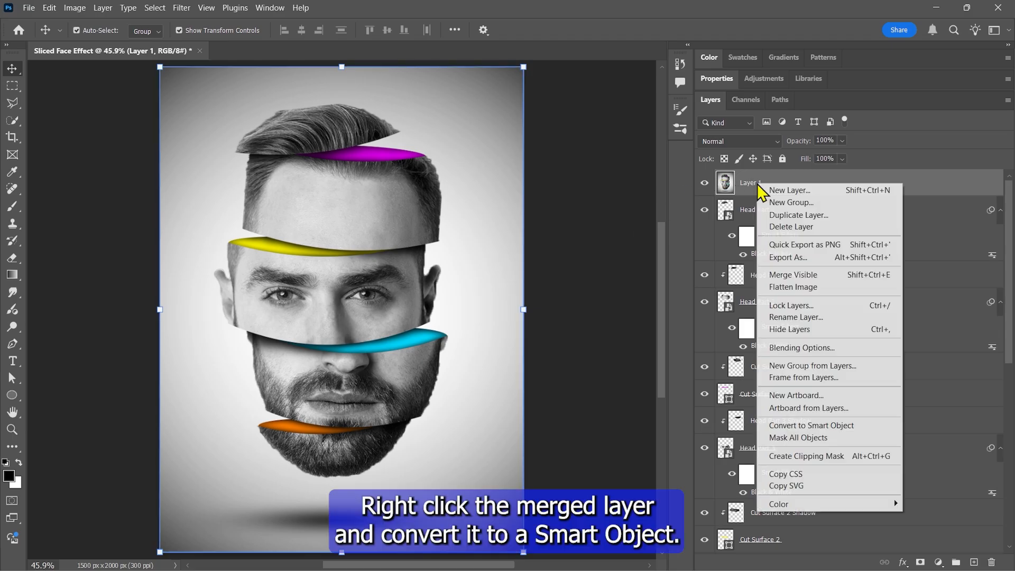
{"action": "left_click", "coordinate": [802, 427]}
- Start a Camera Raw Filter on the merged layer with Blacks at -30 and Temperature at +3
{"action": "left_click", "coordinate": [181, 7]}
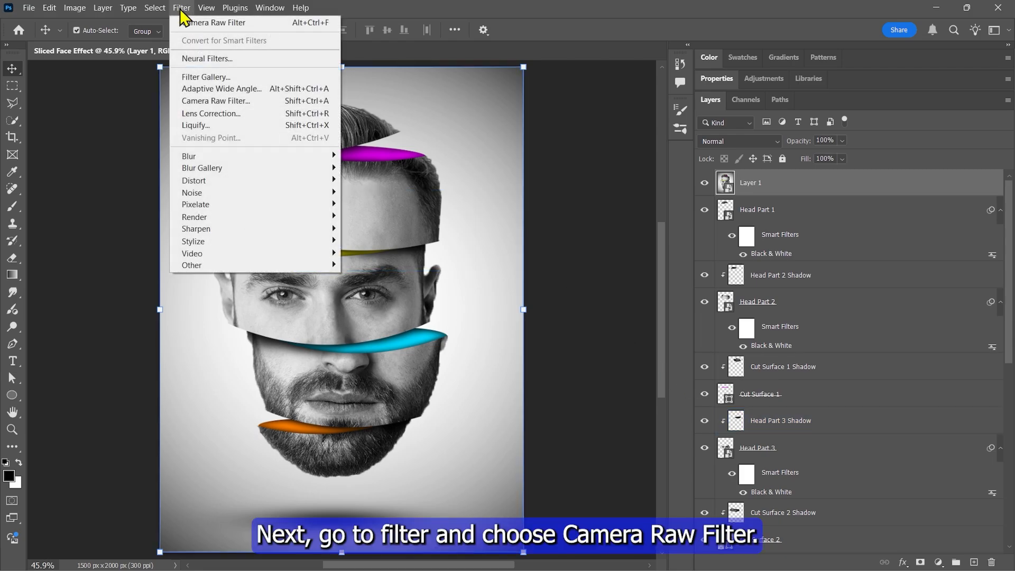
{"action": "left_click", "coordinate": [232, 101]}
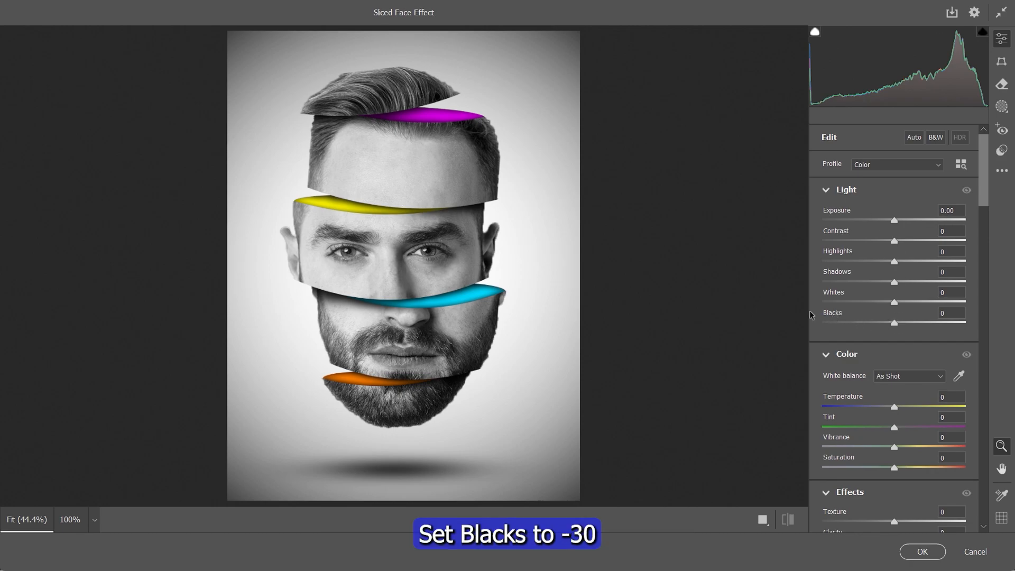
{"action": "mouse_move", "coordinate": [898, 326]}
{"action": "left_mouse_down"}
{"action": "mouse_move", "coordinate": [874, 325]}
{"action": "mouse_move", "coordinate": [896, 330]}
{"action": "left_mouse_up"}
- Set Texture to +100 and the Optics Vignette to -30, apply the Camera Raw Filter and deselect the layer
{"action": "scroll", "coordinate": [903, 331], "scroll_direction": "down", "scroll_amount": 3}
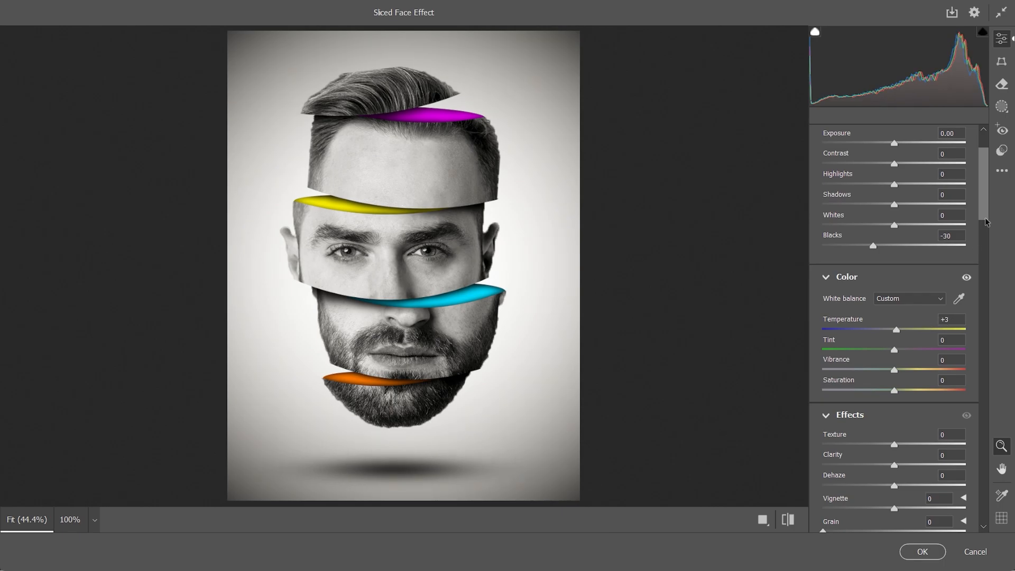
{"action": "left_click_drag", "start_coordinate": [985, 218], "coordinate": [984, 250]}
{"action": "left_click_drag", "start_coordinate": [896, 266], "coordinate": [983, 275]}
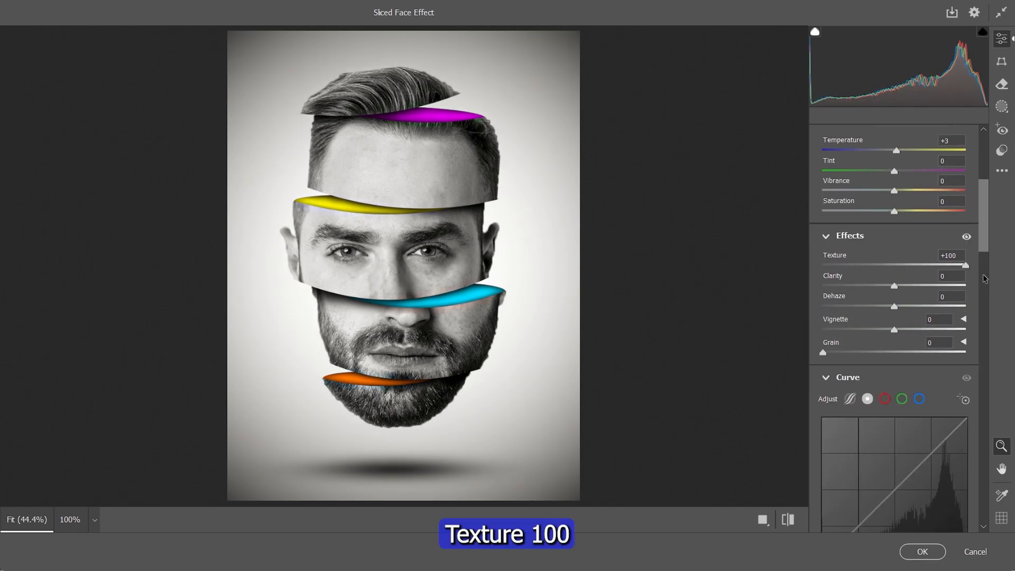
{"action": "scroll", "coordinate": [985, 247], "scroll_direction": "down", "scroll_amount": 15}
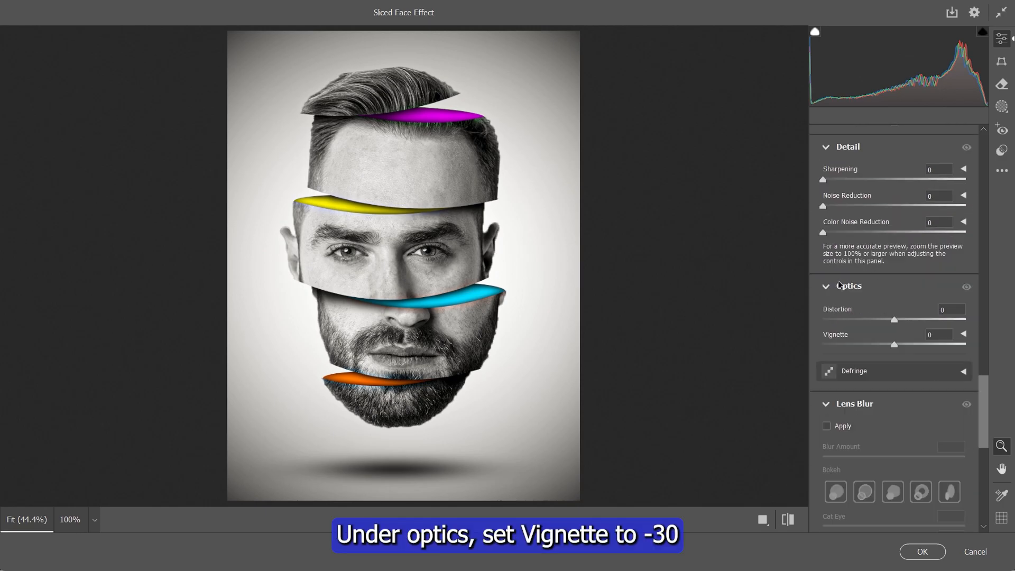
{"action": "left_click_drag", "start_coordinate": [894, 345], "coordinate": [873, 346]}
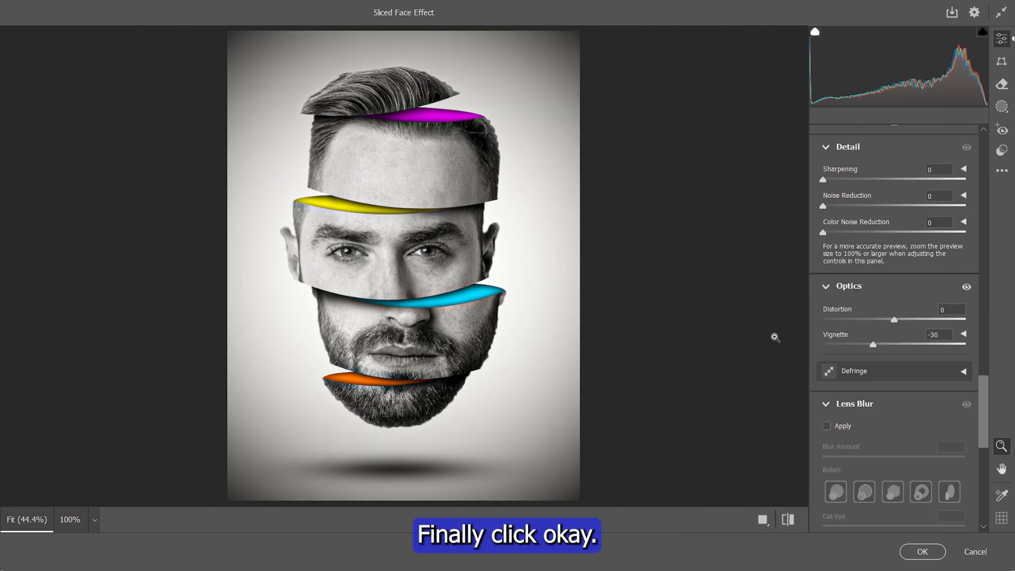
{"action": "left_click", "coordinate": [922, 552]}
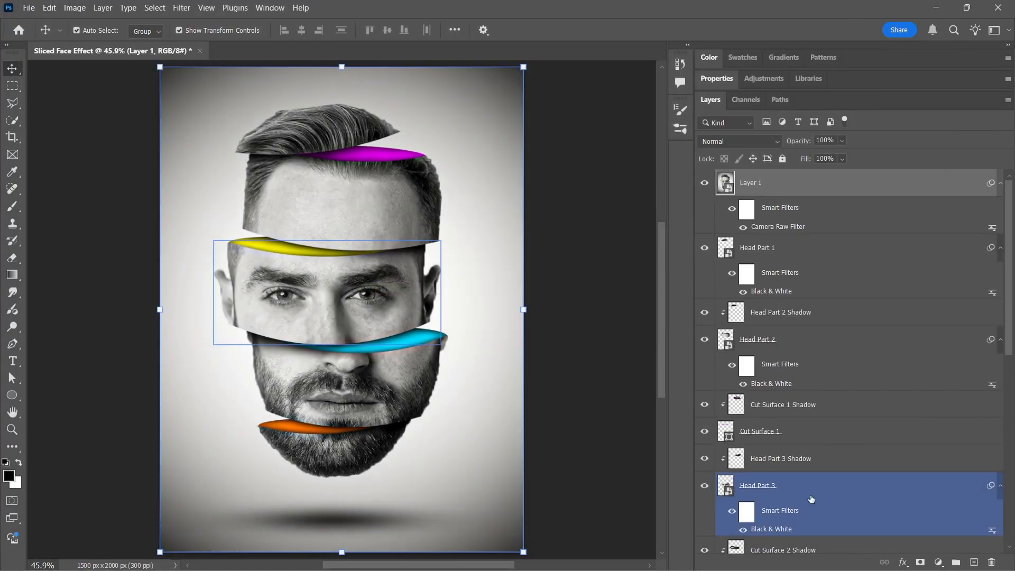
{"action": "left_click", "coordinate": [617, 309]}
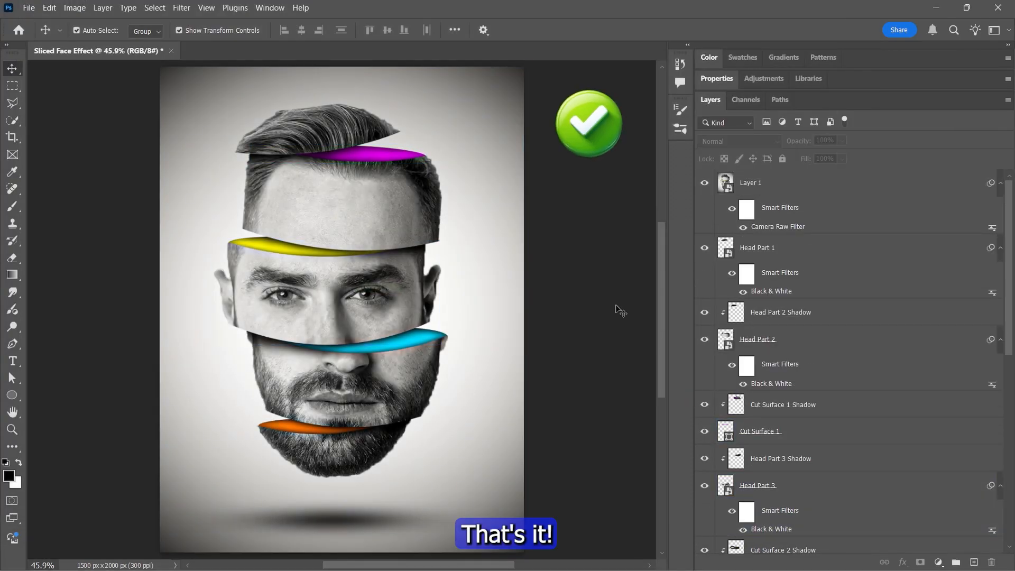